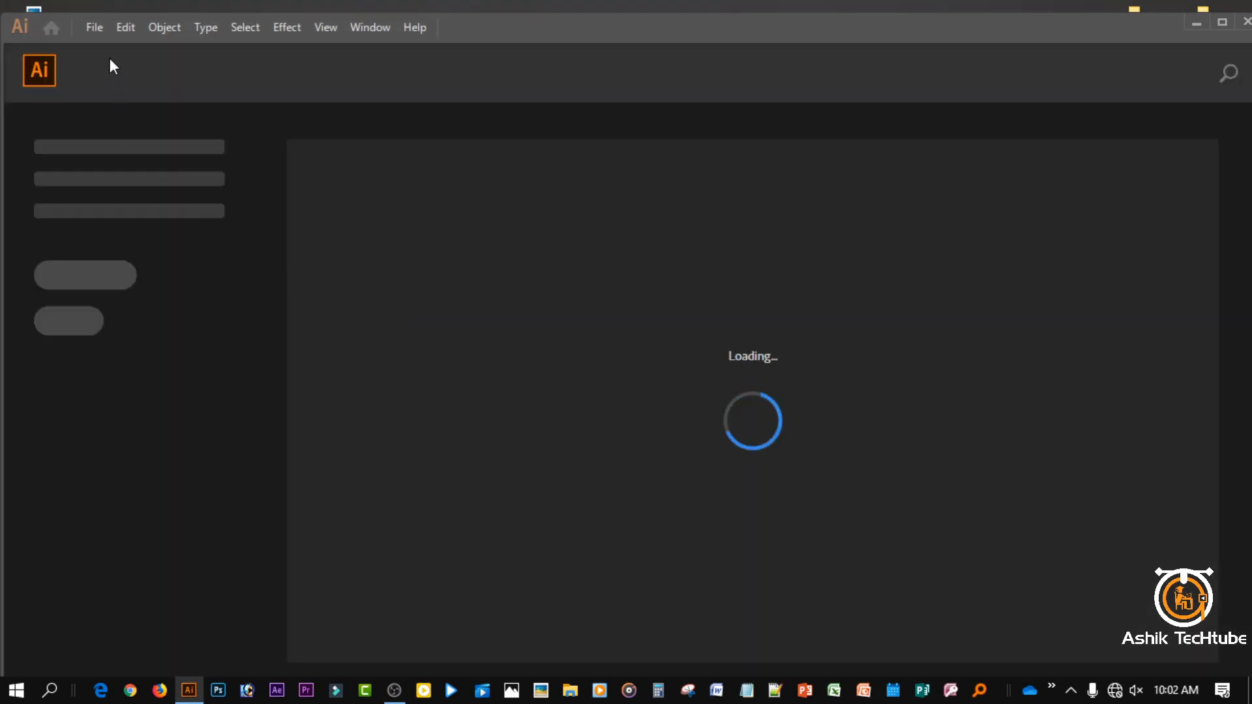
# Create a new 1980 x 1020 px landscape document in RGB with one artboard and maximize the program window.
pyautogui.click(98, 26)
pyautogui.click(98, 25)
pyautogui.click(93, 26)
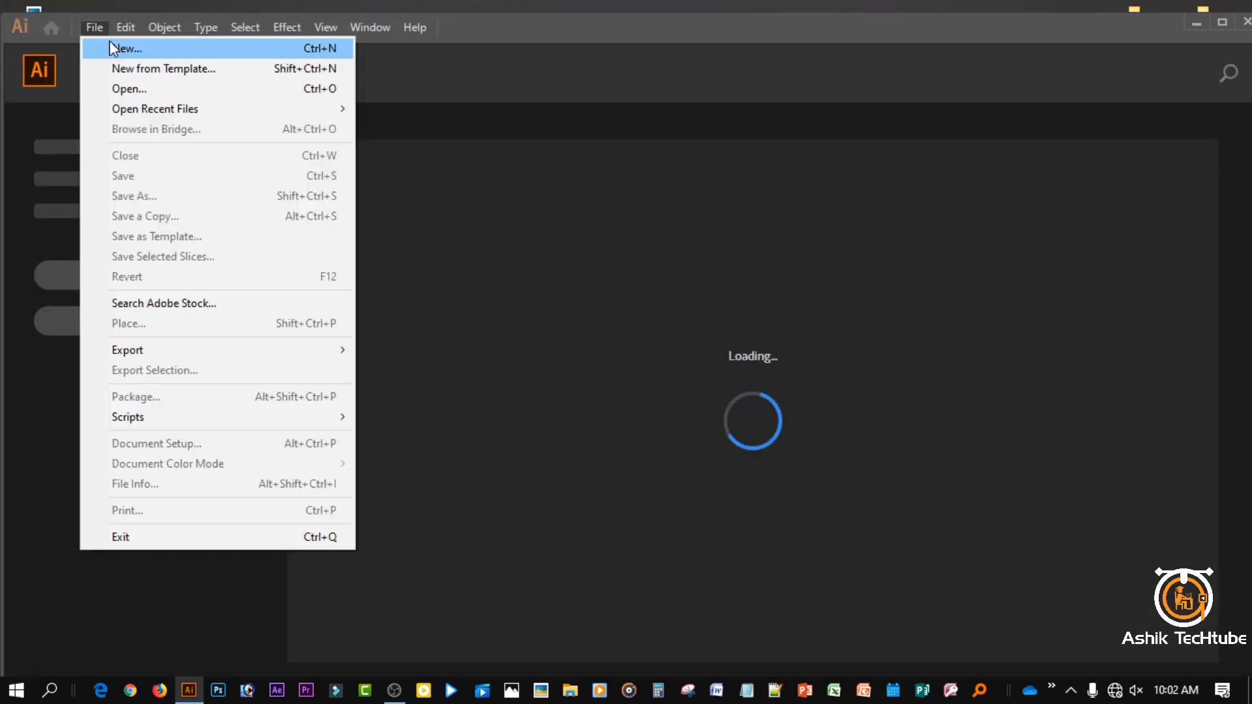
pyautogui.click(113, 47)
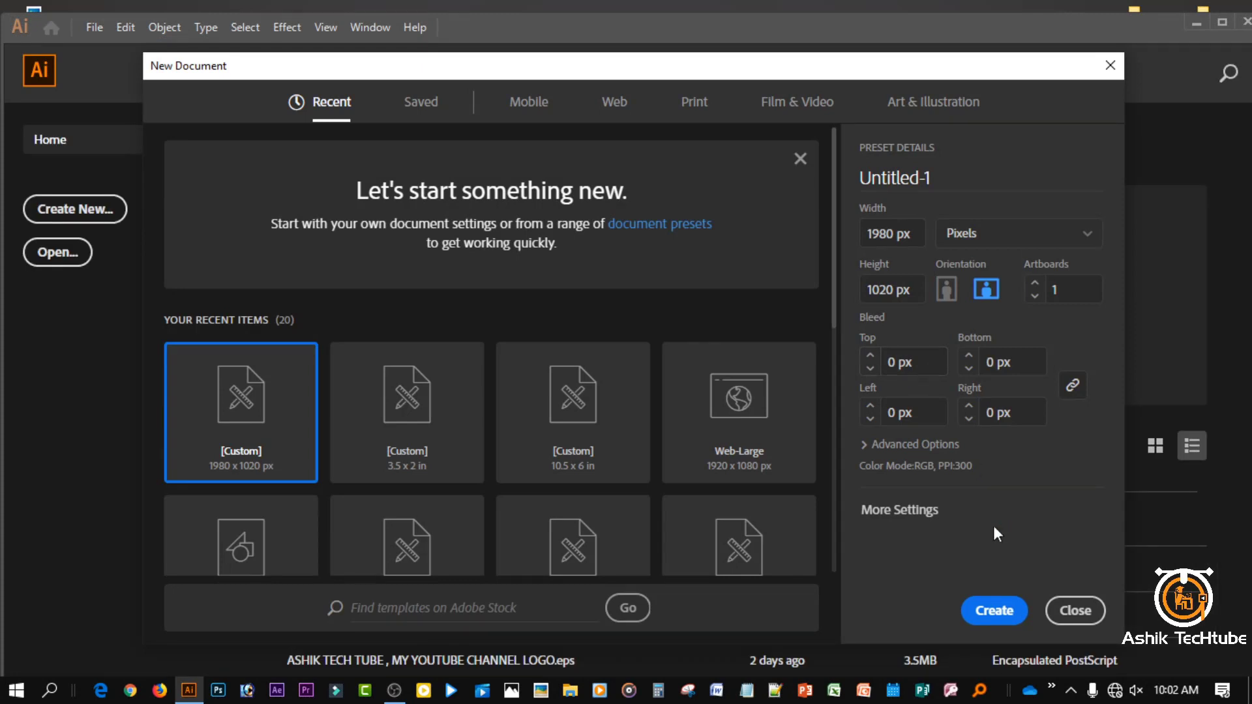
pyautogui.press('Return')
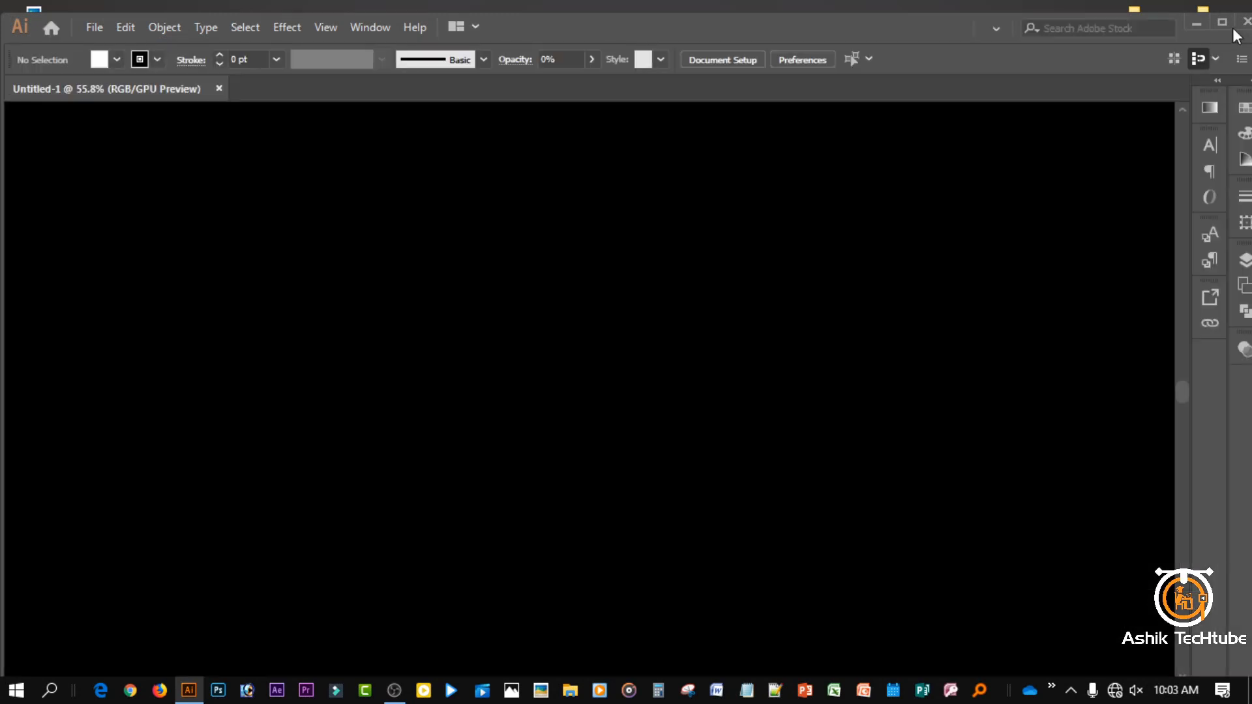
pyautogui.click(1222, 21)
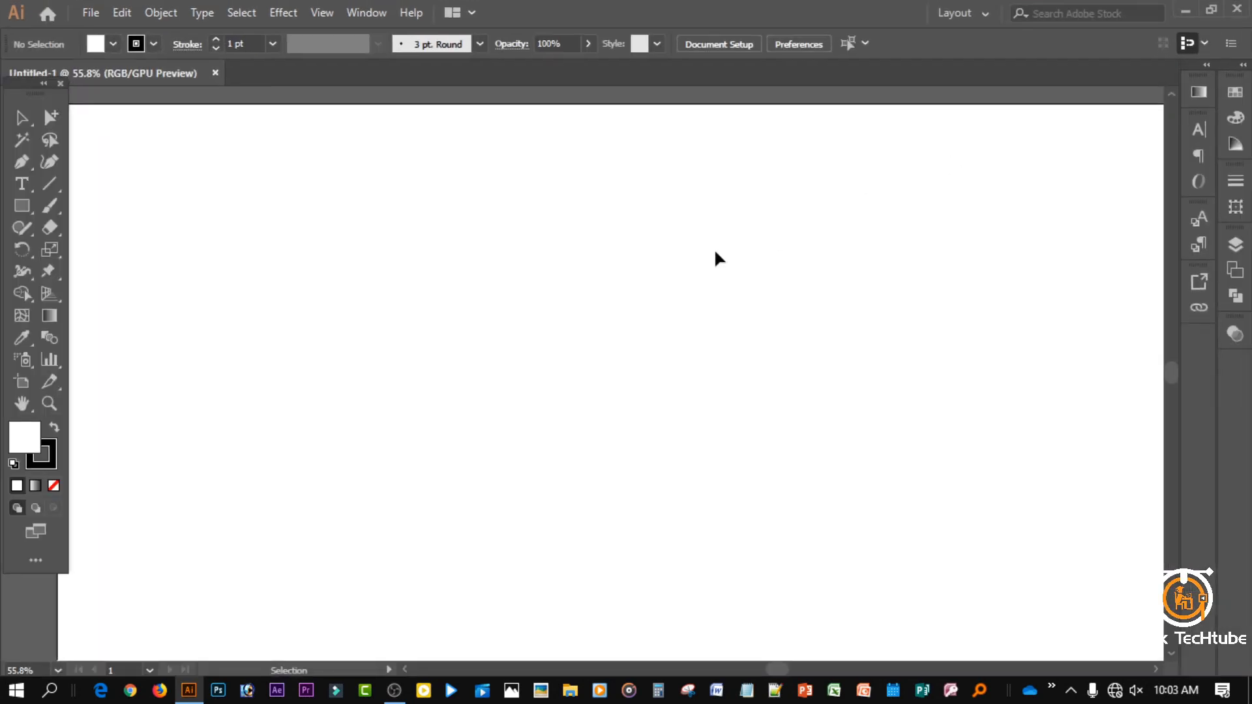
# Draw a rectangle that covers the whole artboard from its upper-left to its lower-right corner.
pyautogui.keyDown('ctrl'); pyautogui.keyDown('alt'); pyautogui.click(454, 334); pyautogui.keyUp('alt'); pyautogui.keyUp('ctrl')
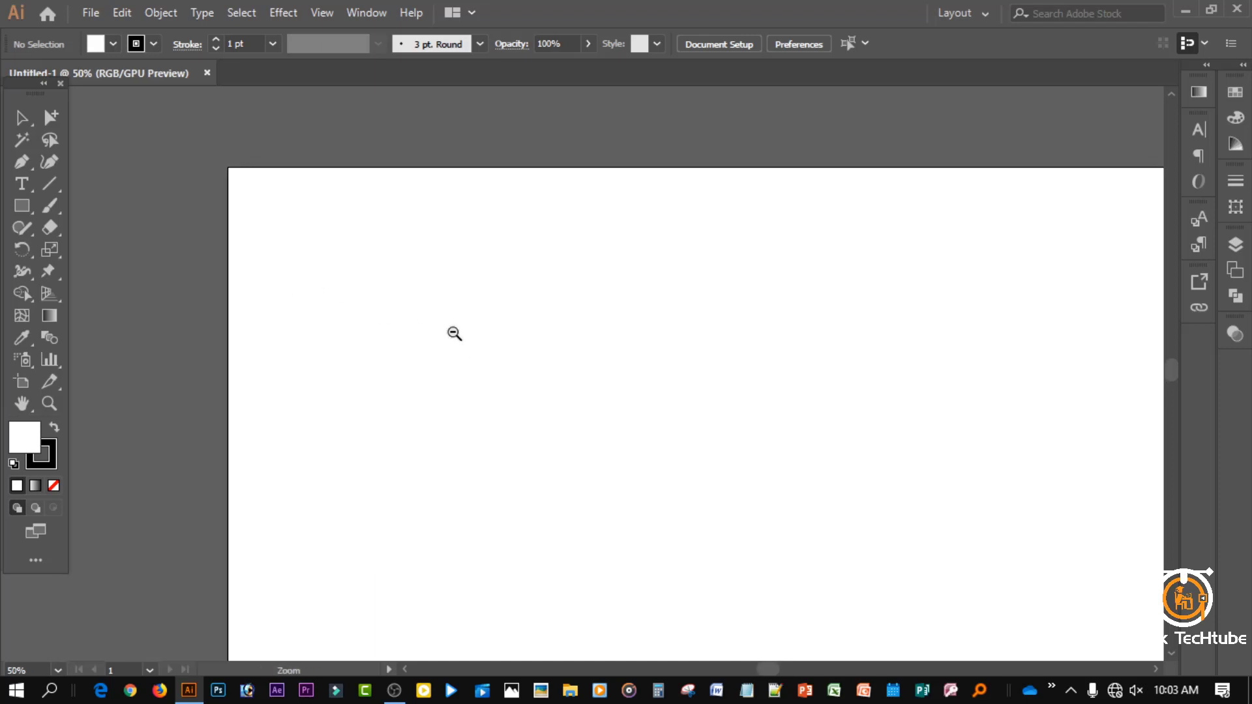
pyautogui.moveTo(515, 328); pyautogui.dragTo(397, 292)
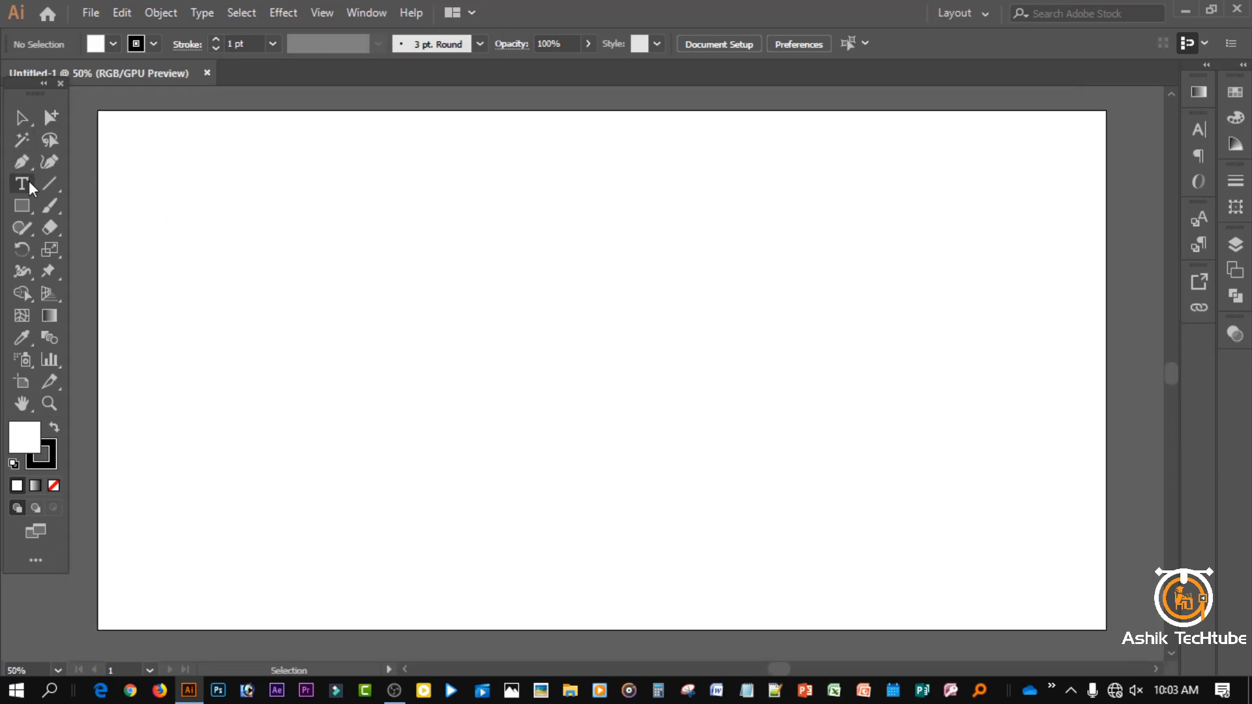
pyautogui.click(30, 207)
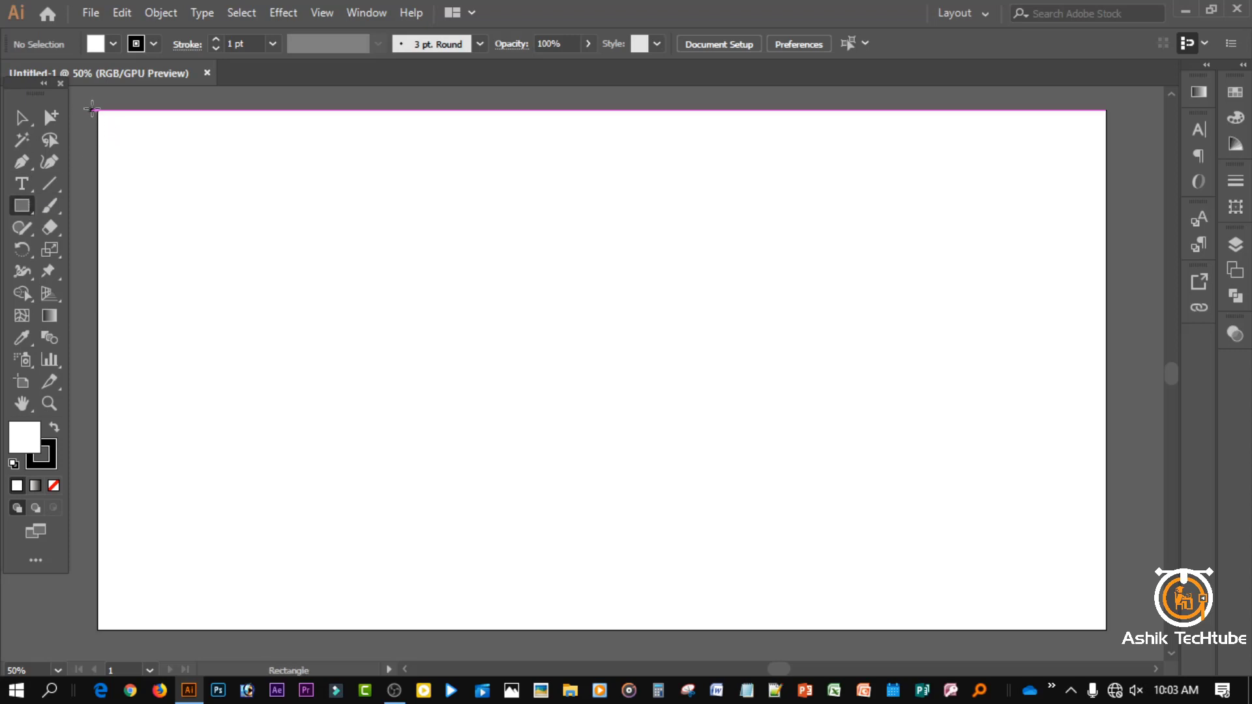
pyautogui.moveTo(97, 110); pyautogui.dragTo(615, 627)
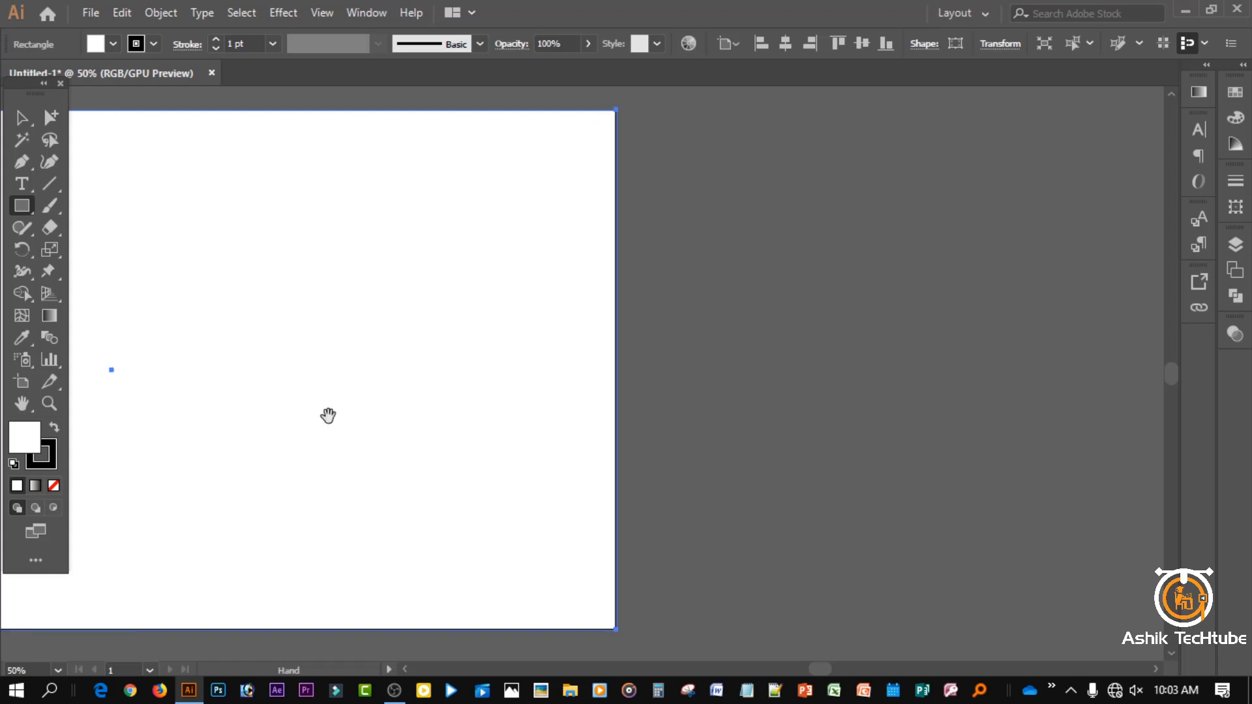
# Fill the artboard-sized rectangle with the dark navy blue swatch.
pyautogui.moveTo(327, 414); pyautogui.dragTo(826, 389)
pyautogui.click(113, 44)
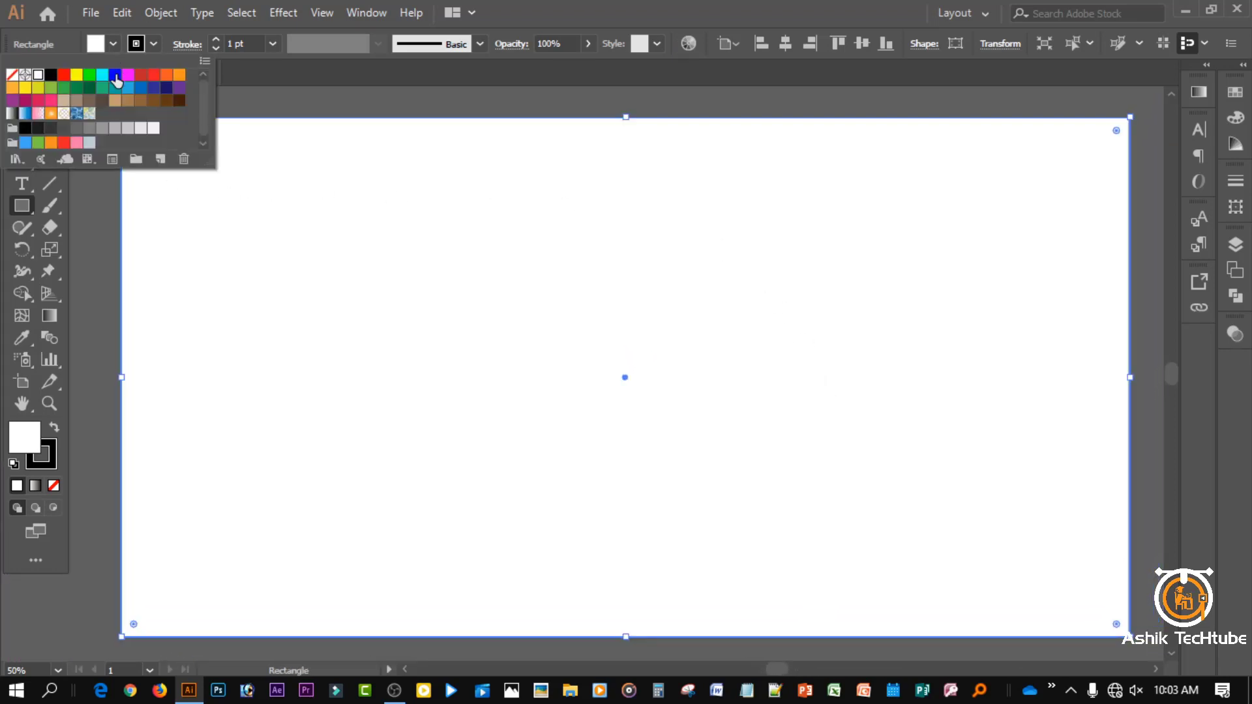
pyautogui.click(159, 92)
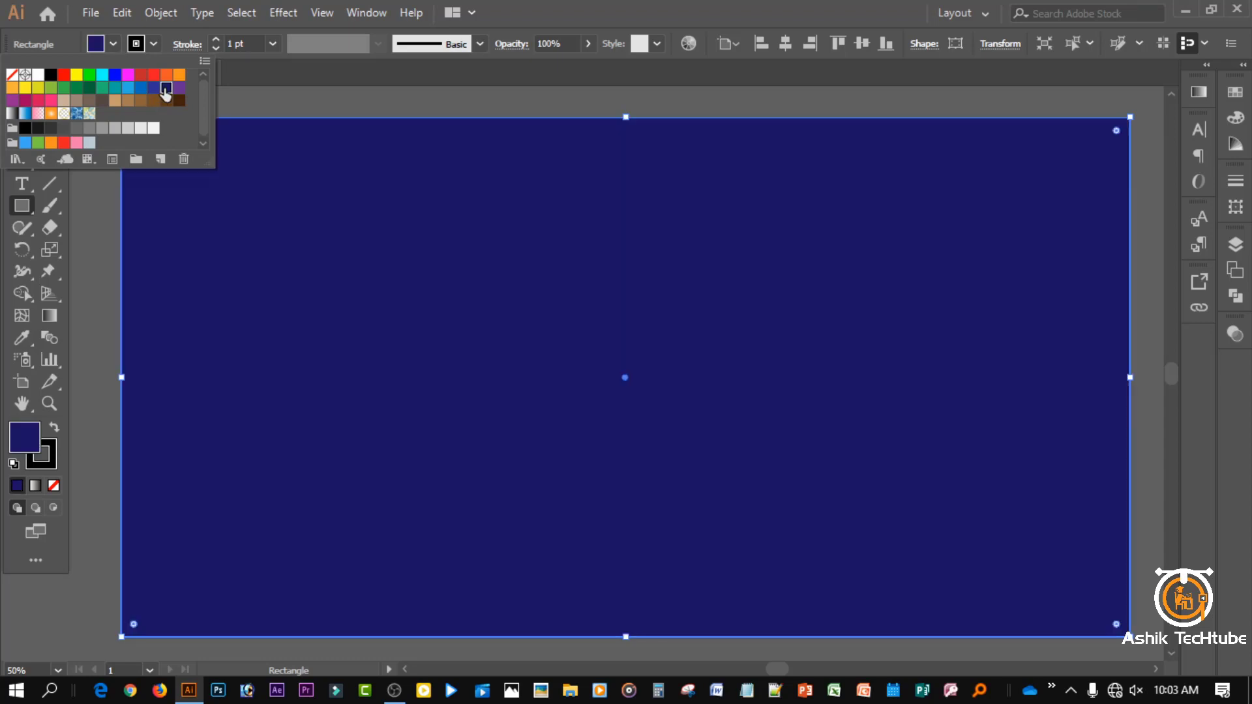
pyautogui.click(326, 92)
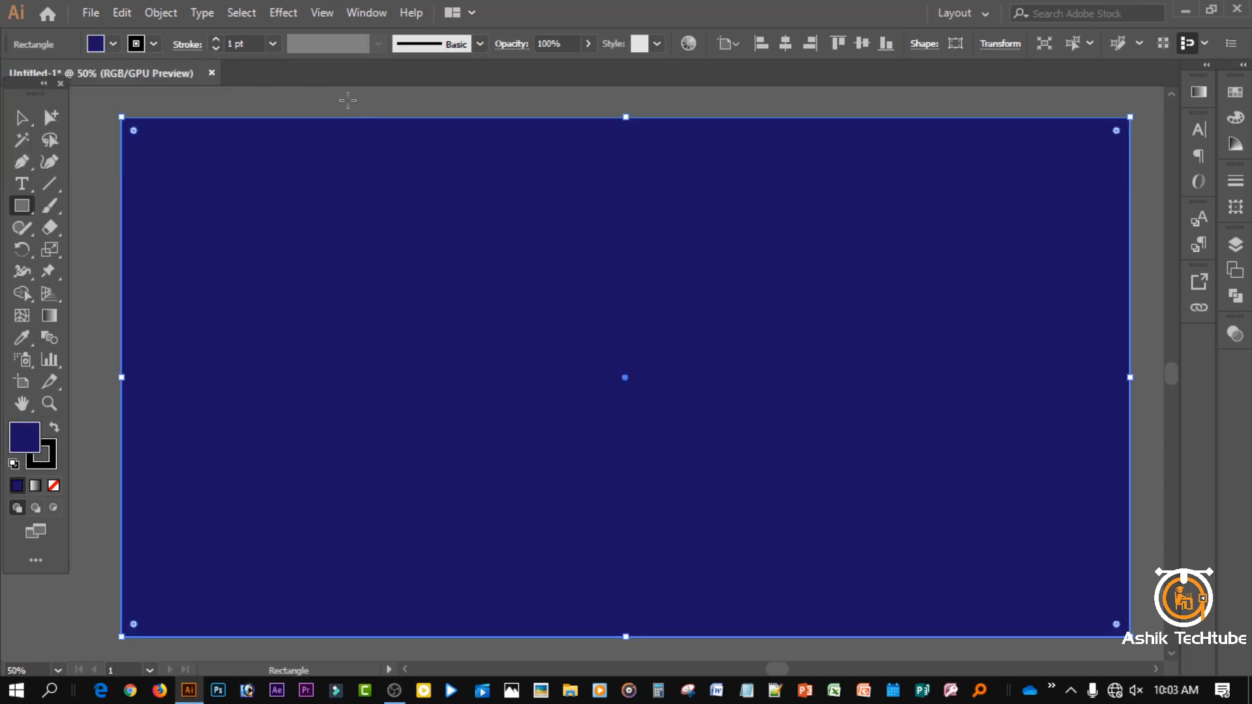
# Show the gradient settings for the selected rectangle and activate the default white-to-black linear gradient.
pyautogui.click(20, 120)
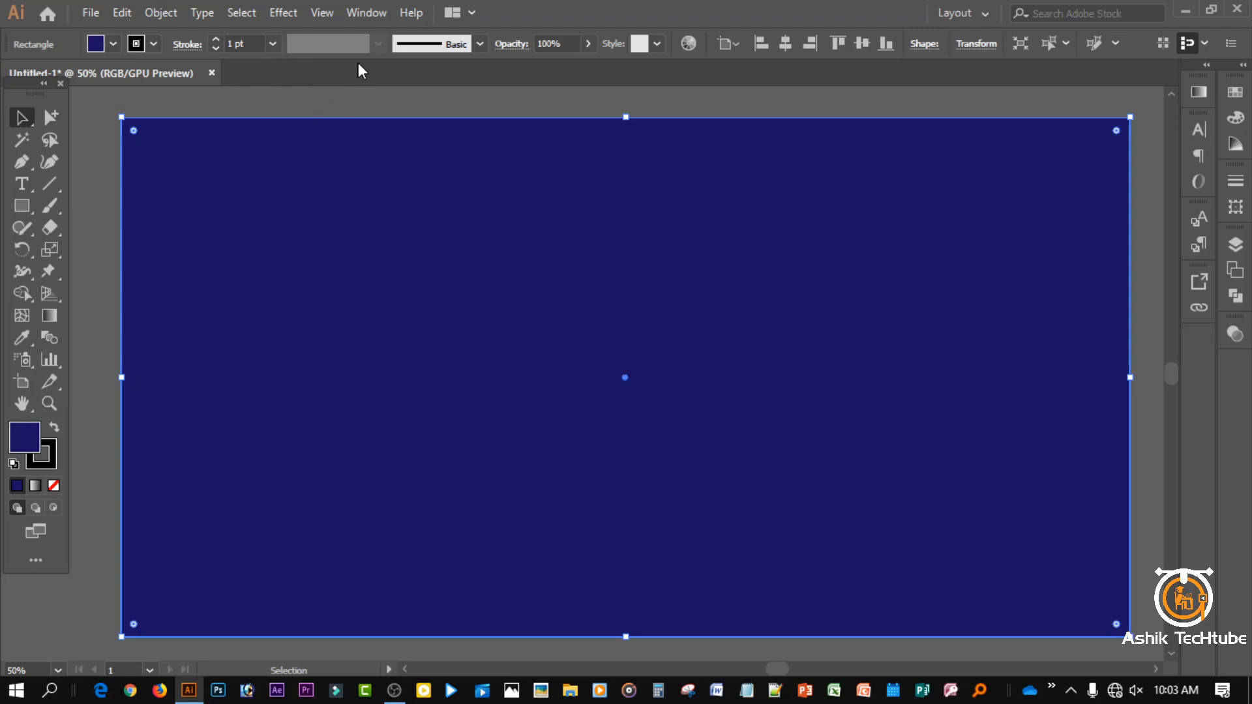
pyautogui.click(362, 13)
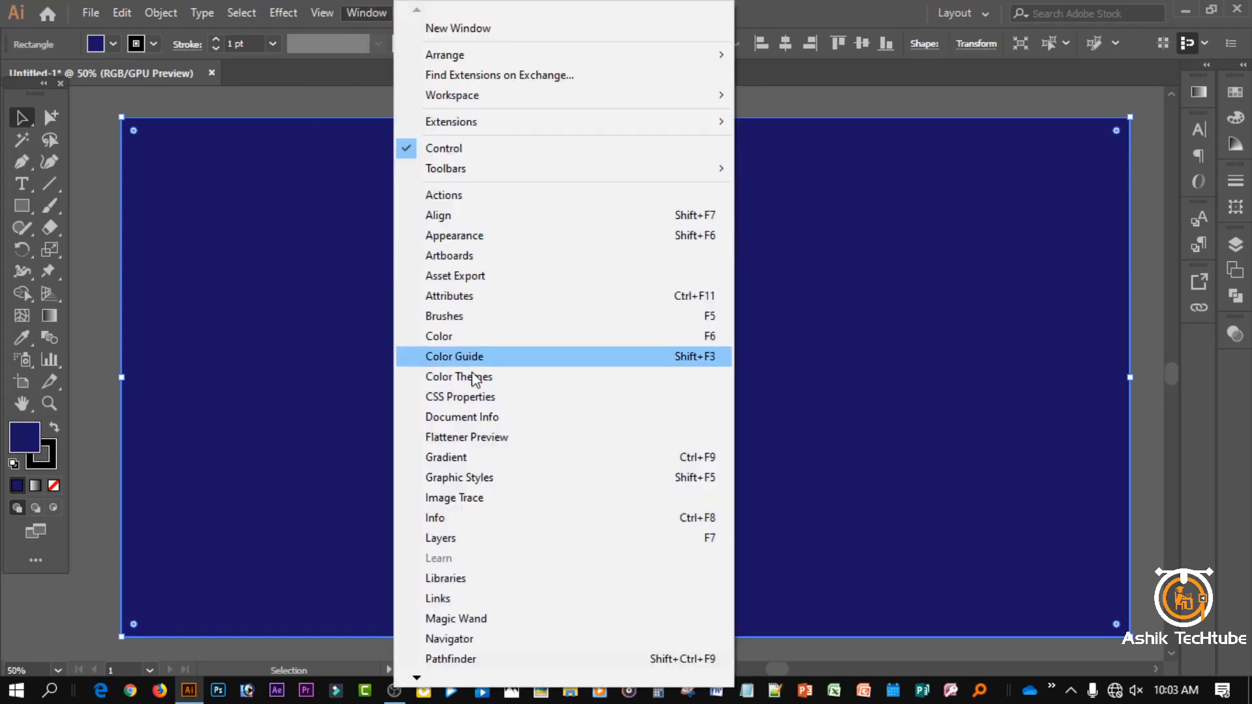
pyautogui.click(478, 464)
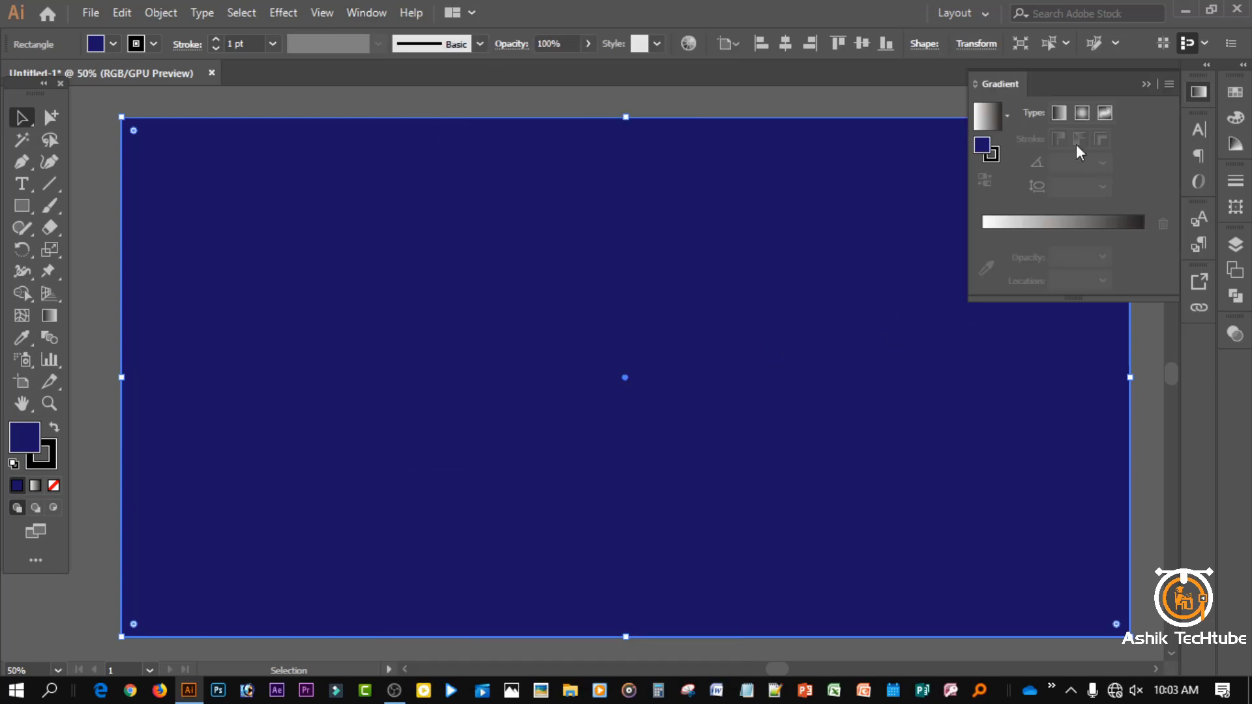
pyautogui.click(1046, 224)
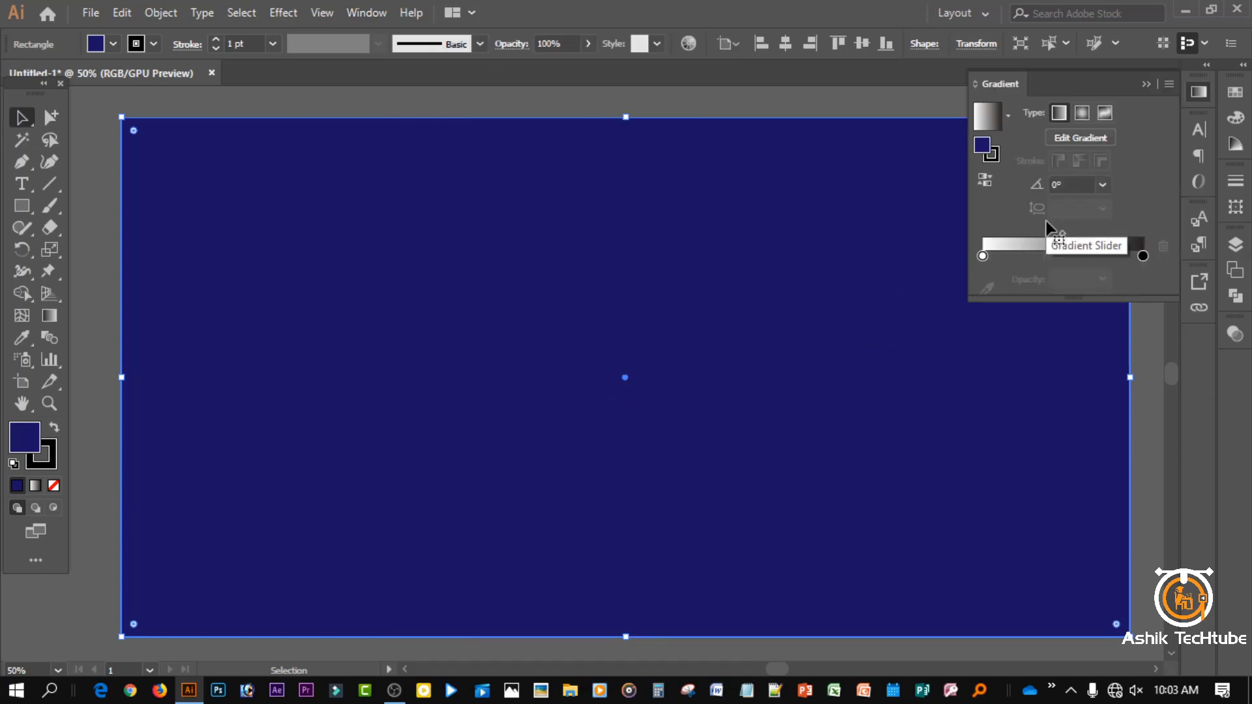
# Apply the gradient to the rectangle and color its starting stop pure blue after trying yellow and green.
pyautogui.doubleClick(982, 256)
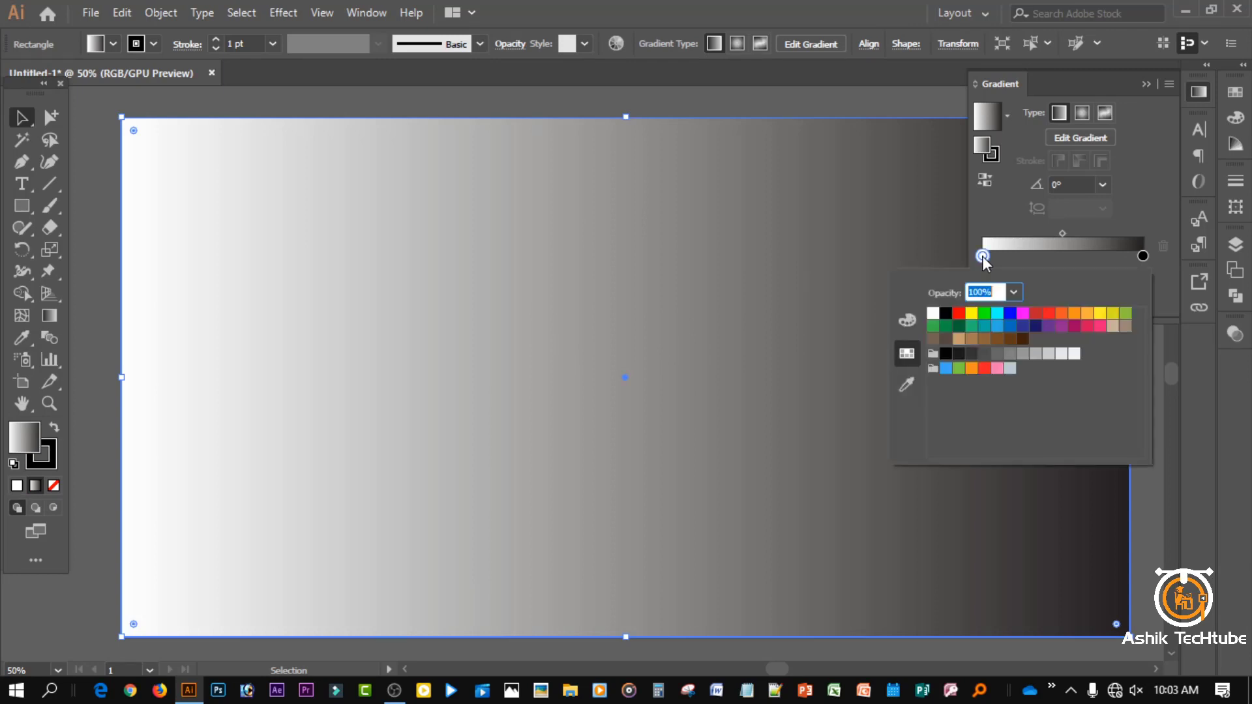
pyautogui.click(971, 314)
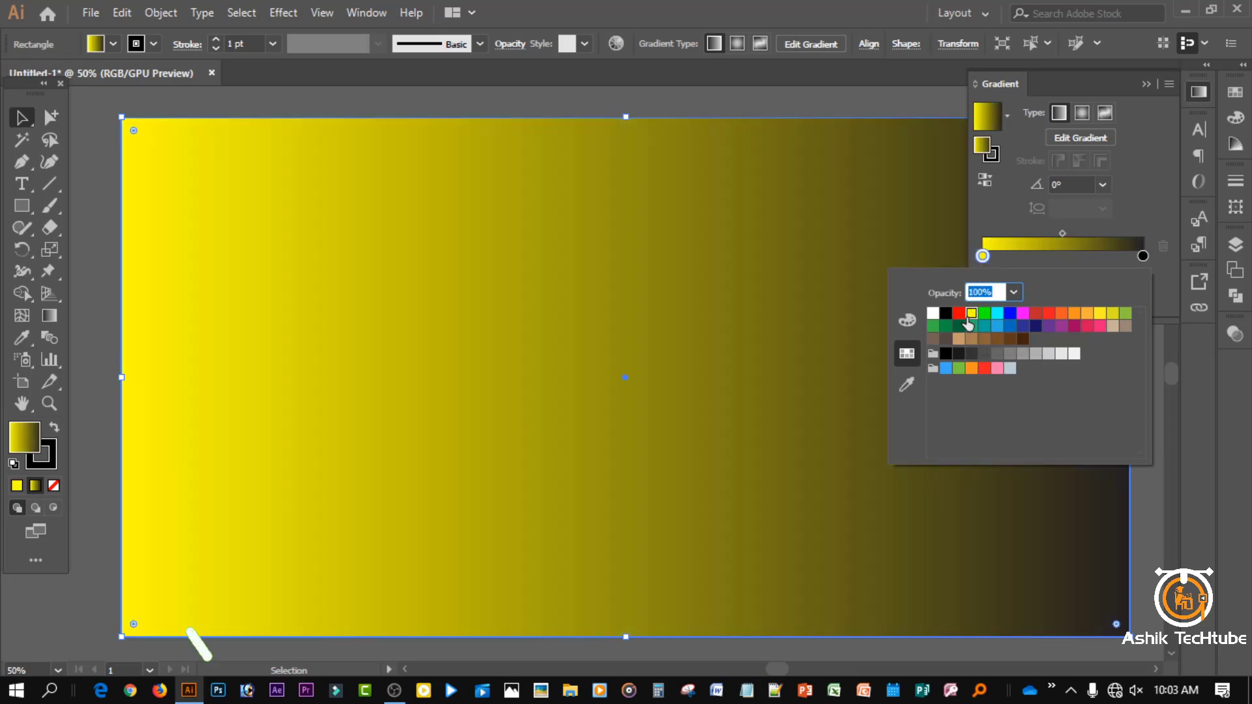
pyautogui.click(985, 314)
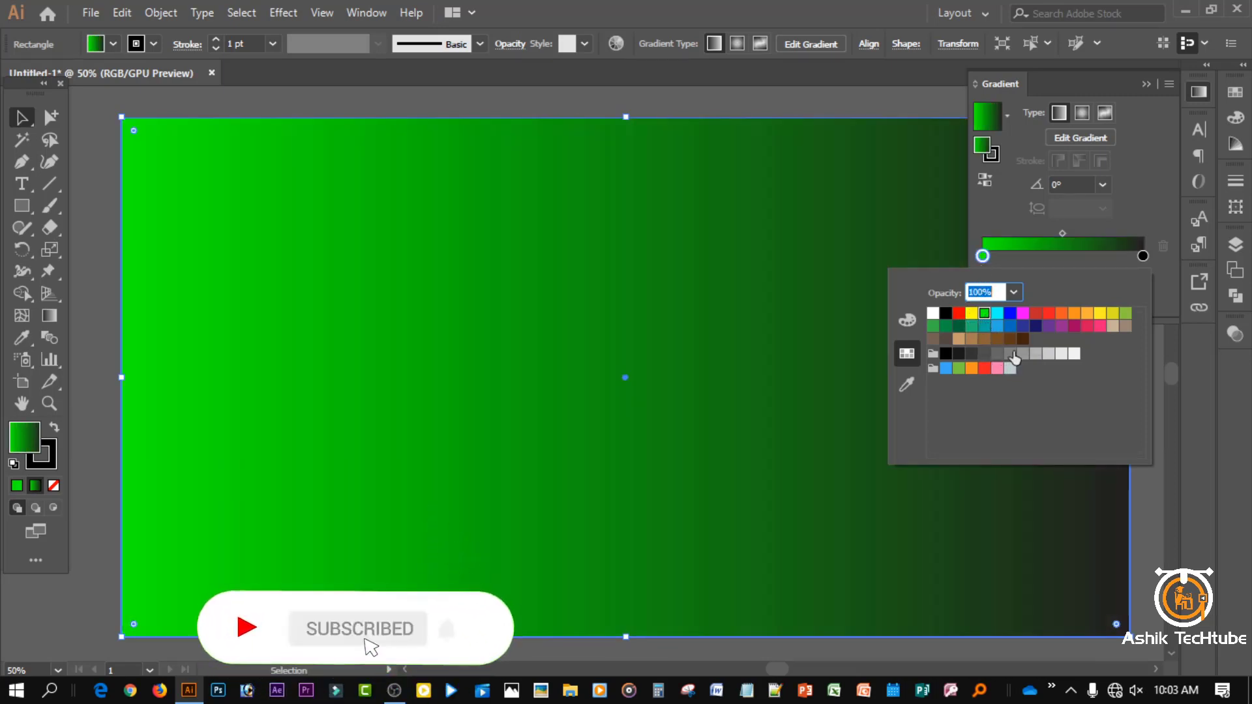
pyautogui.click(1010, 313)
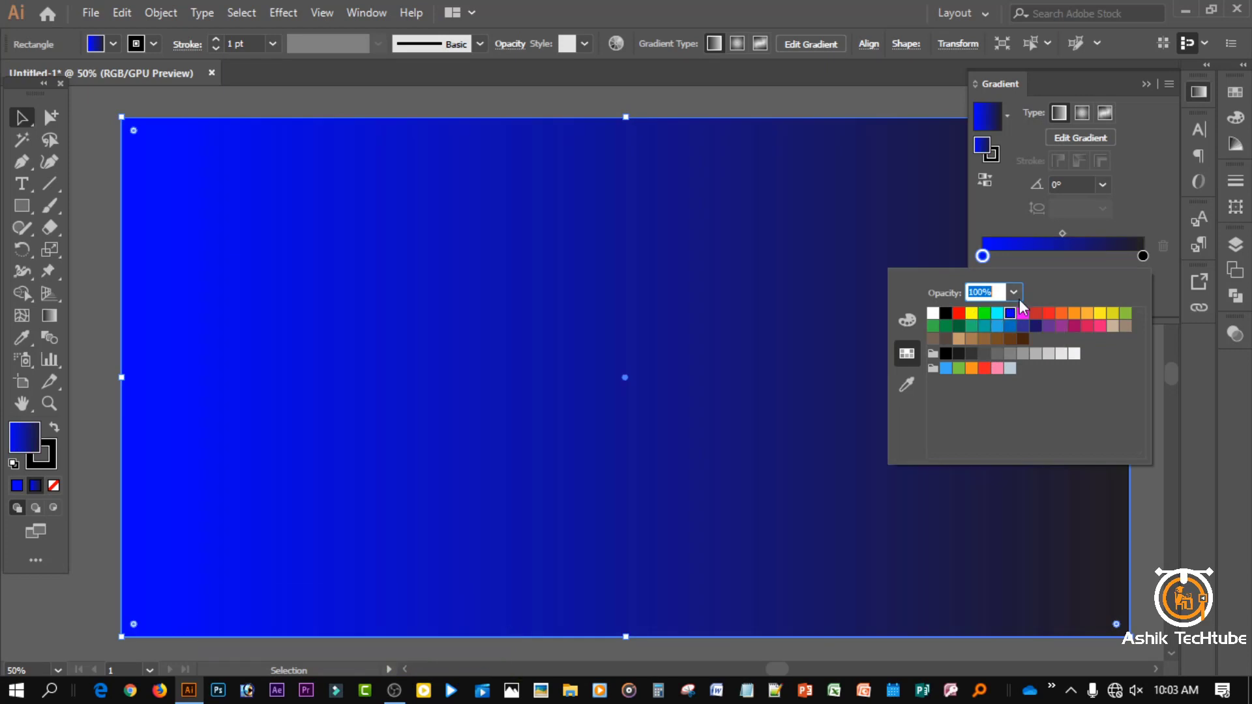
# Color the gradient's ending stop purple after trying other swatches such as magenta and violet, keeping its opacity at 100%.
pyautogui.click(1142, 256)
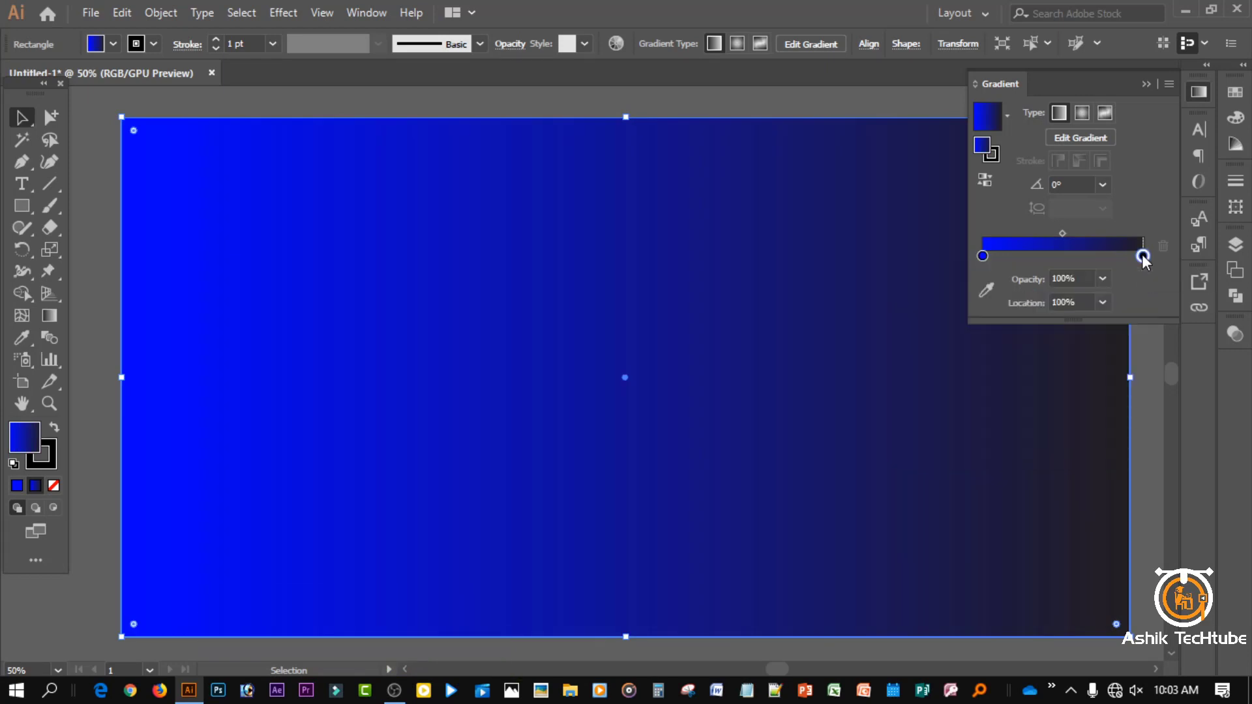
pyautogui.doubleClick(1142, 256)
pyautogui.click(984, 313)
pyautogui.click(1023, 315)
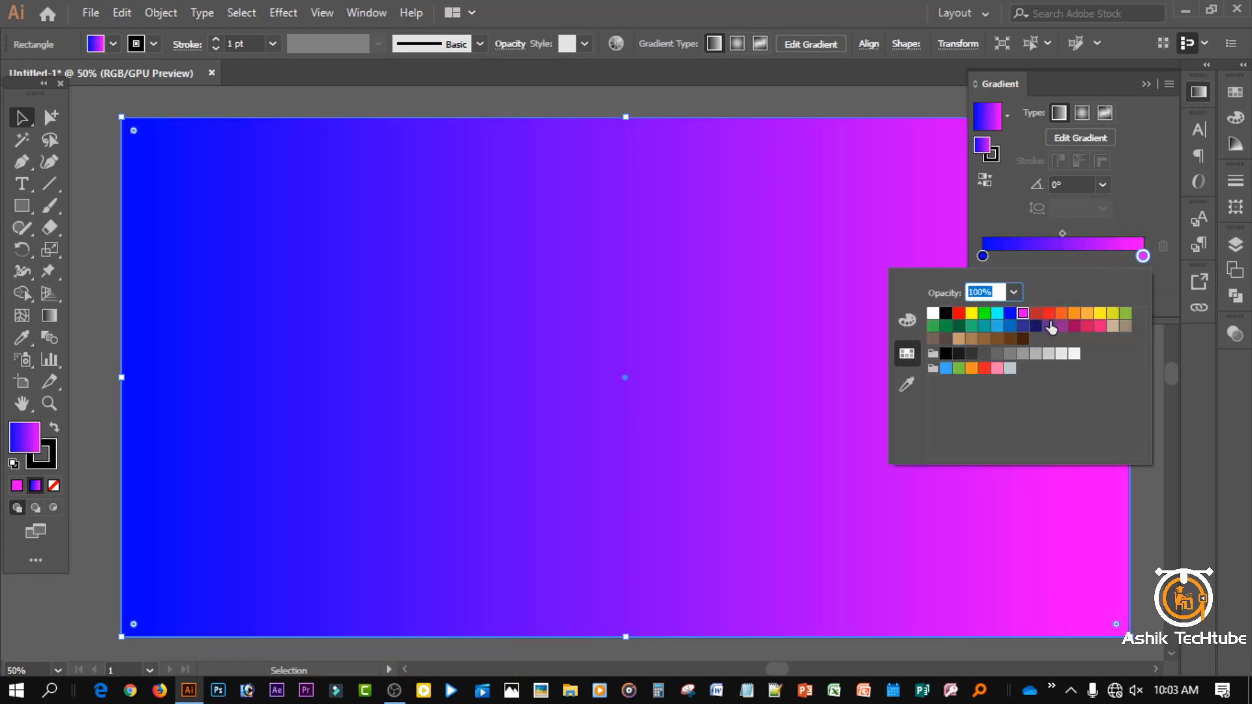
pyautogui.click(1050, 326)
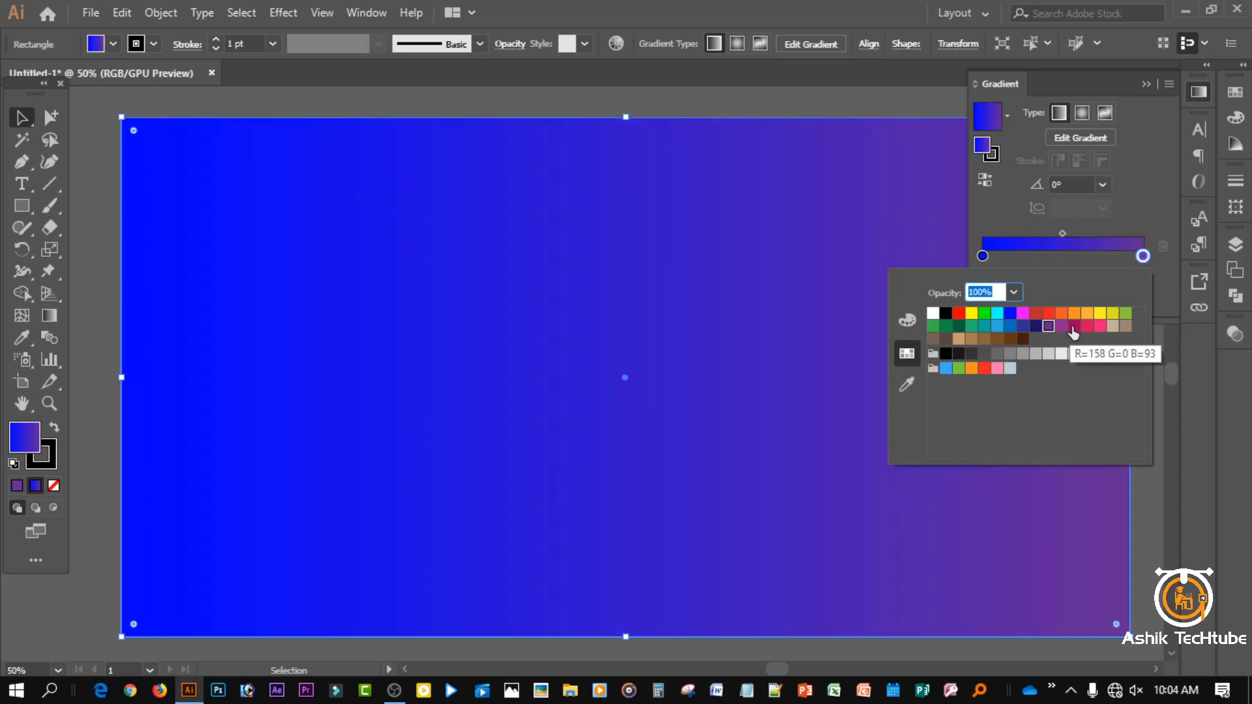
pyautogui.click(1073, 332)
pyautogui.click(1013, 292)
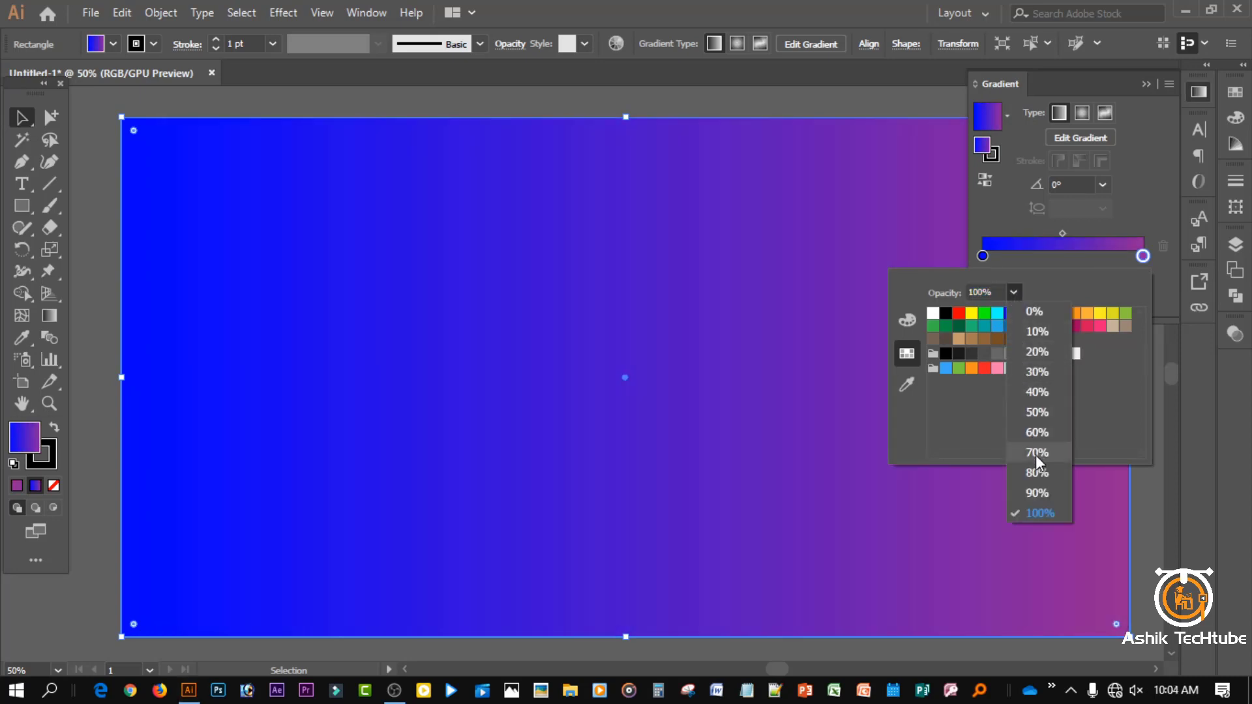
pyautogui.click(1009, 271)
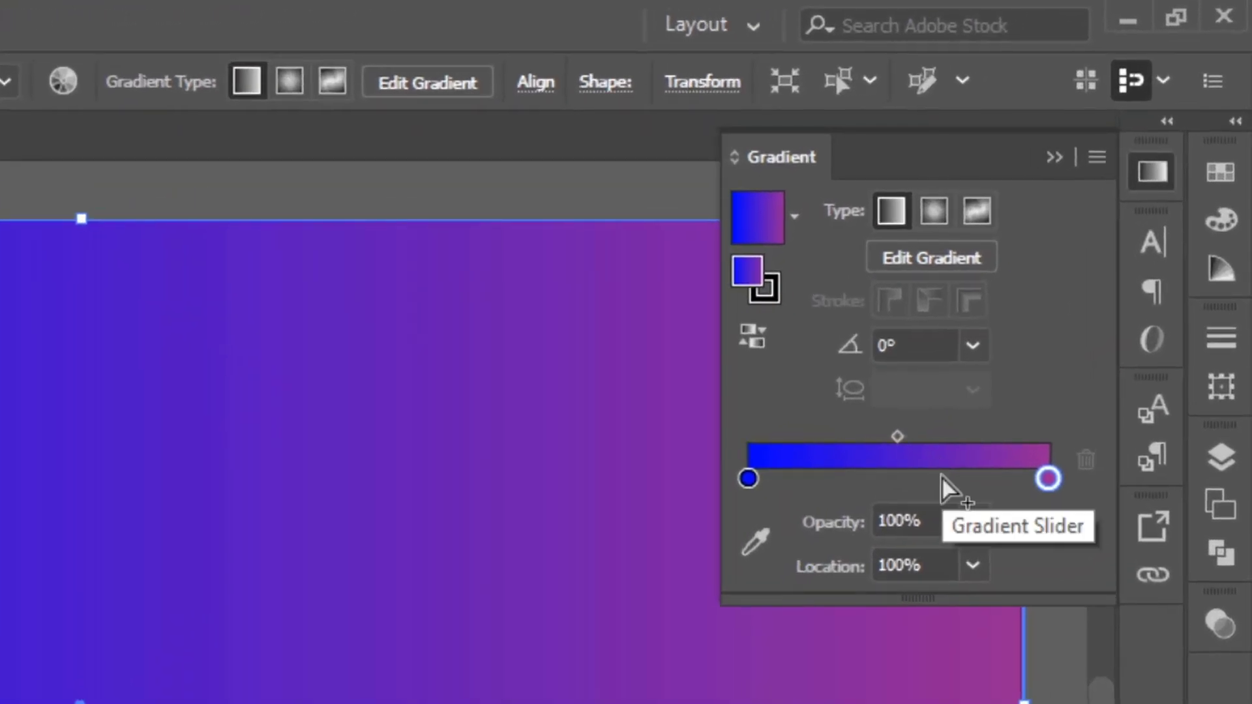
# Add a gradient stop at about 64% and color it orange after trying yellow, navy and other swatches.
pyautogui.click(940, 478)
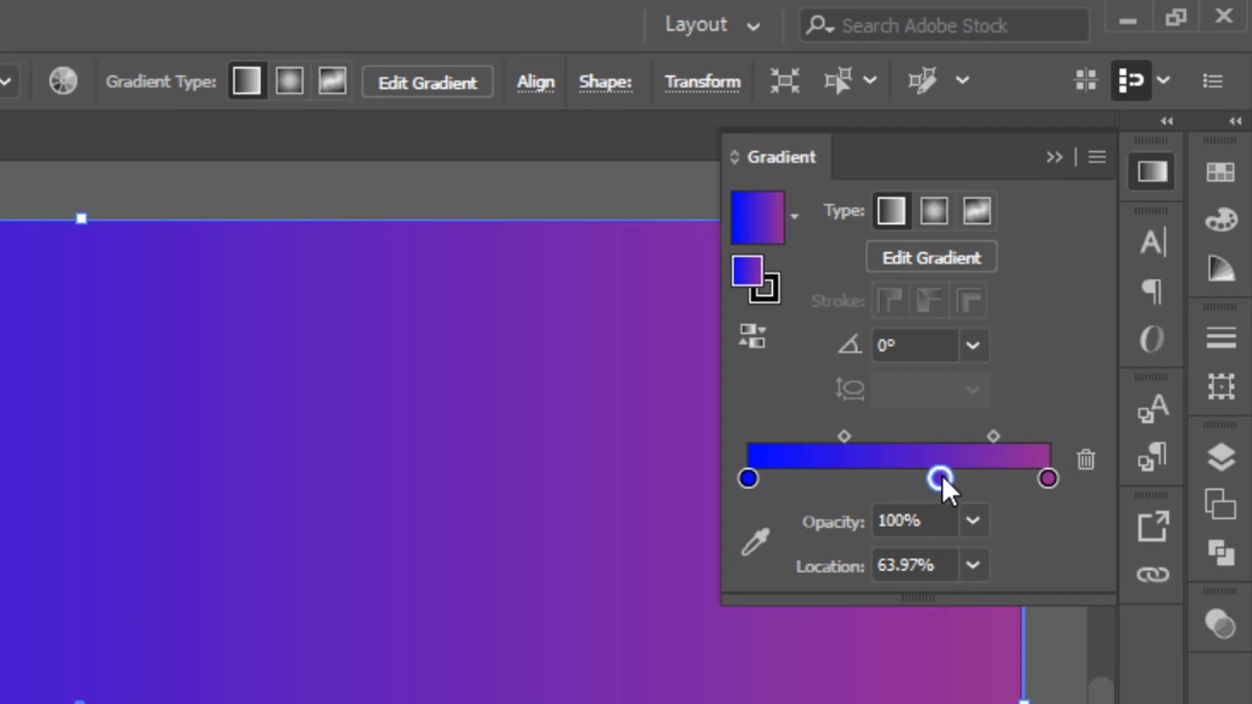
pyautogui.doubleClick(941, 476)
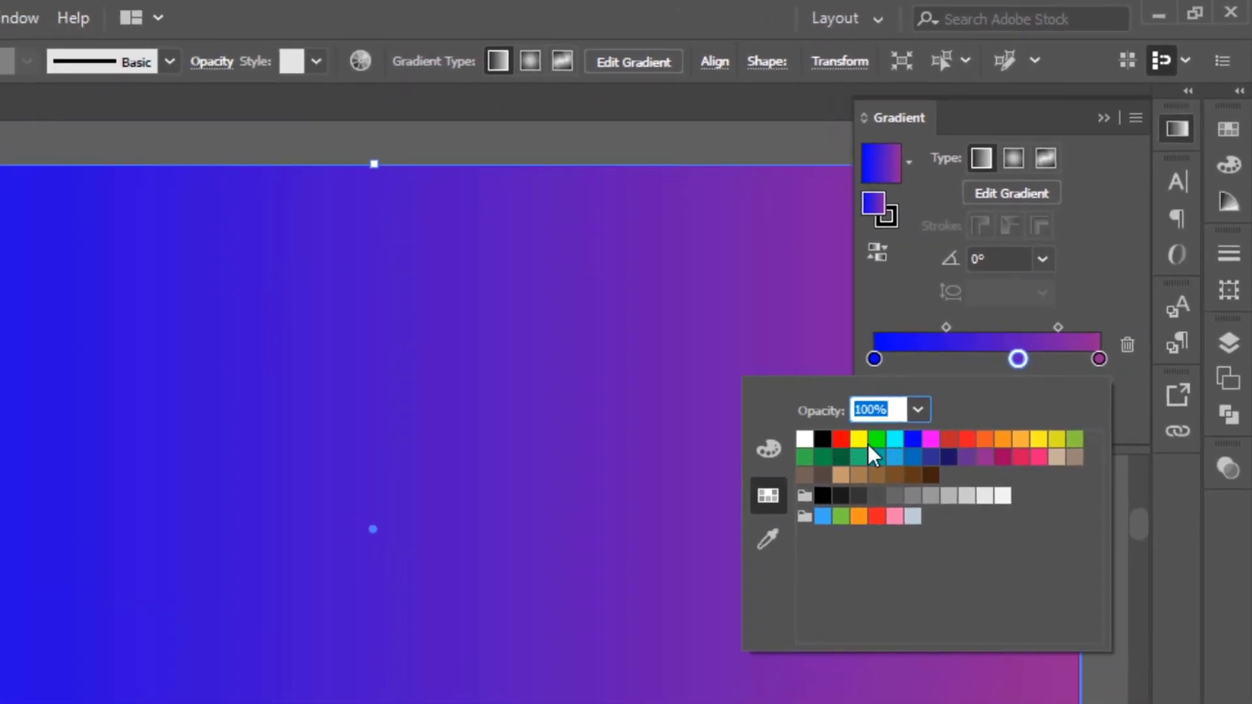
pyautogui.click(877, 441)
pyautogui.click(858, 442)
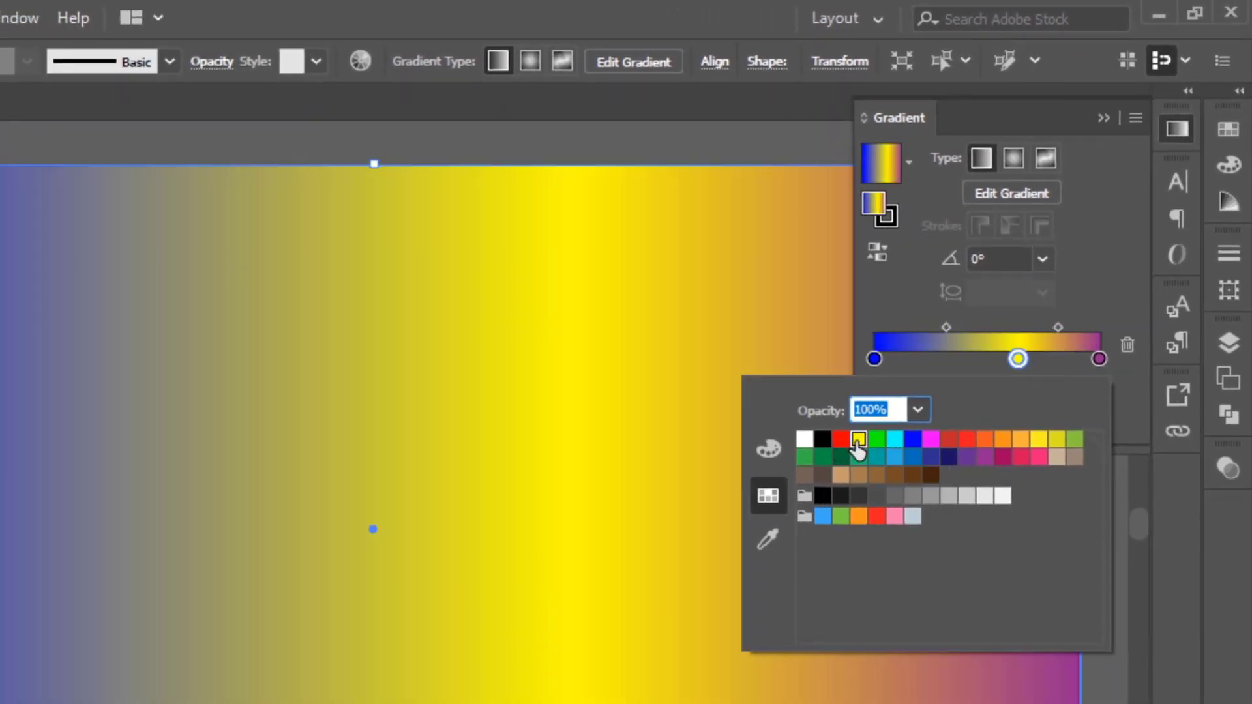
pyautogui.click(1021, 457)
pyautogui.click(966, 457)
pyautogui.click(949, 457)
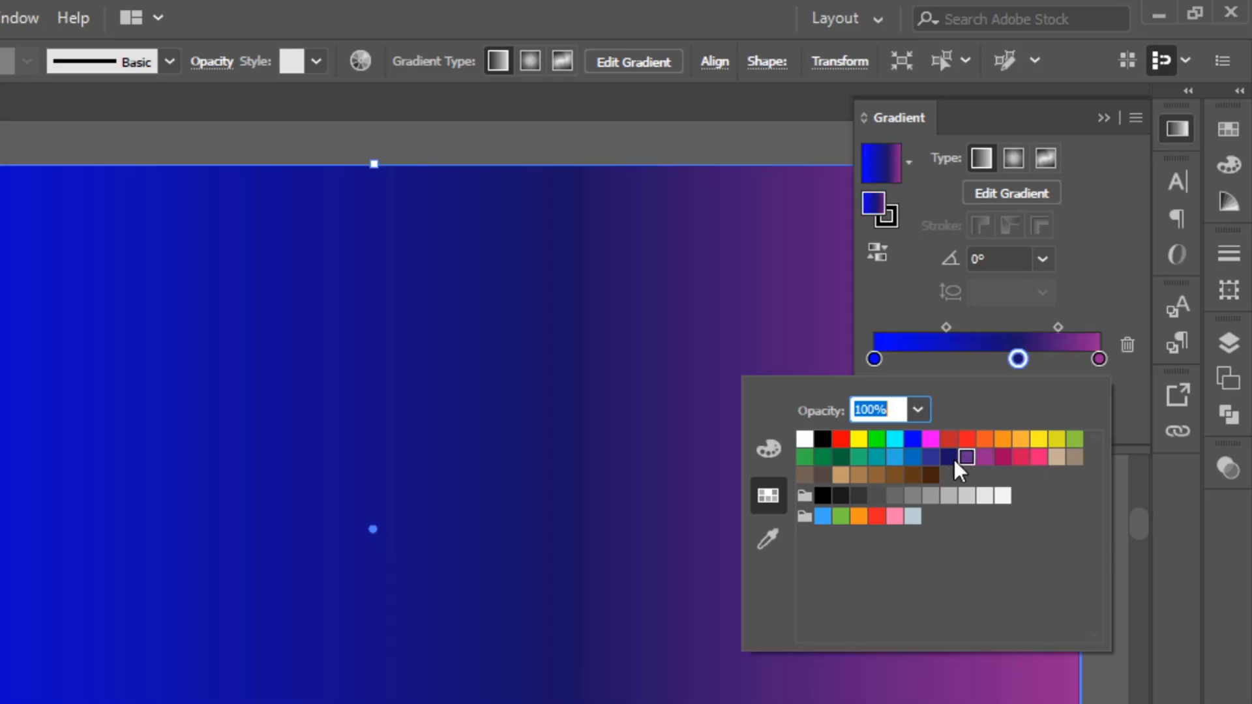
pyautogui.click(1003, 457)
pyautogui.click(1021, 439)
pyautogui.click(1003, 442)
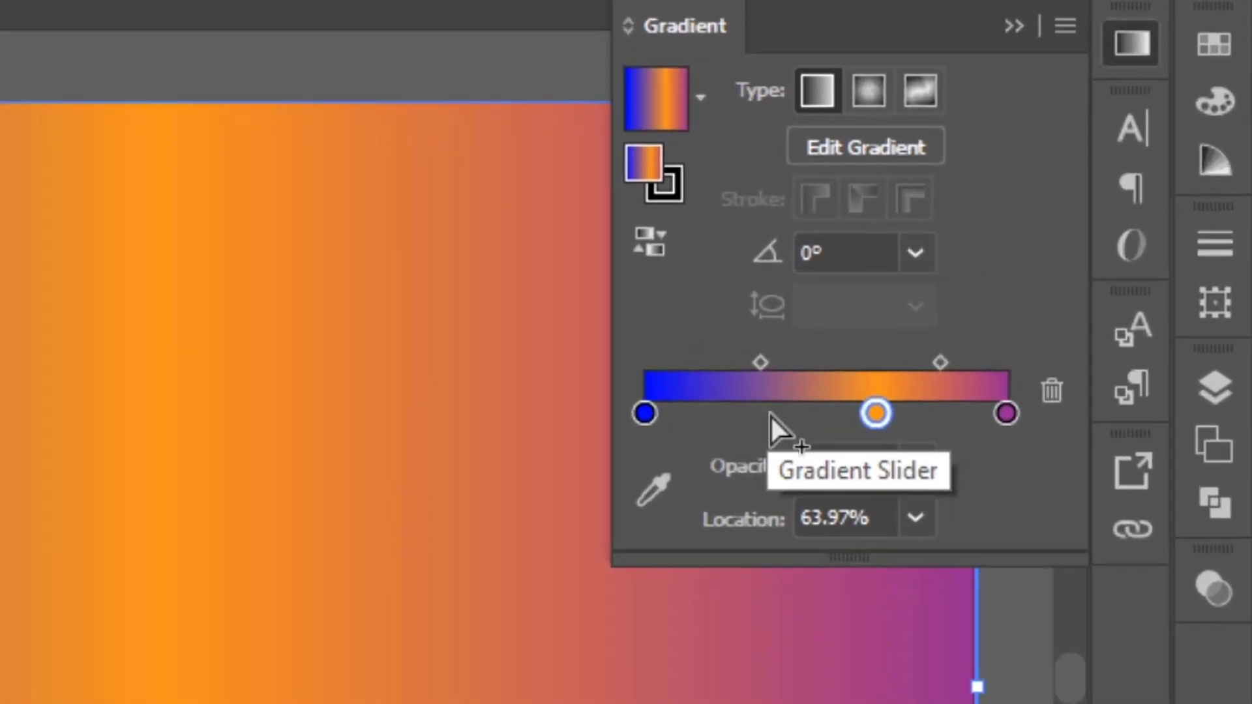
# Add another gradient stop at about 35%, between the blue and orange stops, and color it yellow.
pyautogui.click(772, 416)
pyautogui.doubleClick(771, 414)
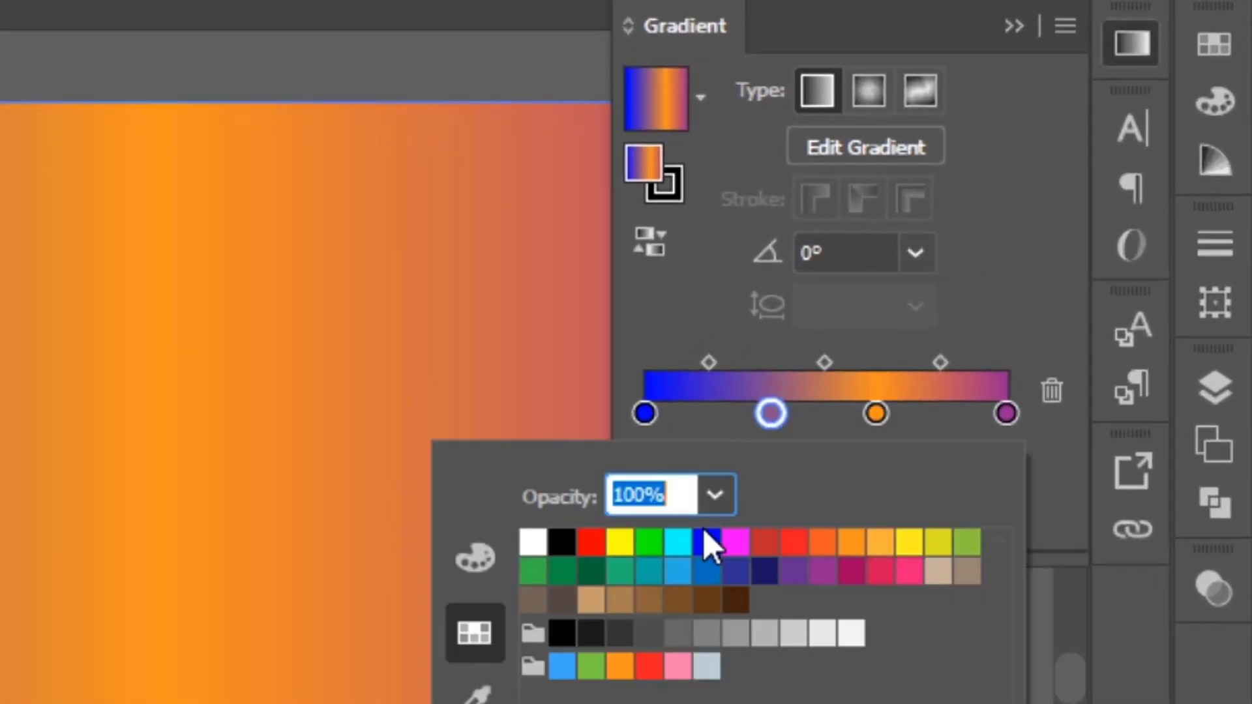
pyautogui.click(678, 542)
pyautogui.click(619, 544)
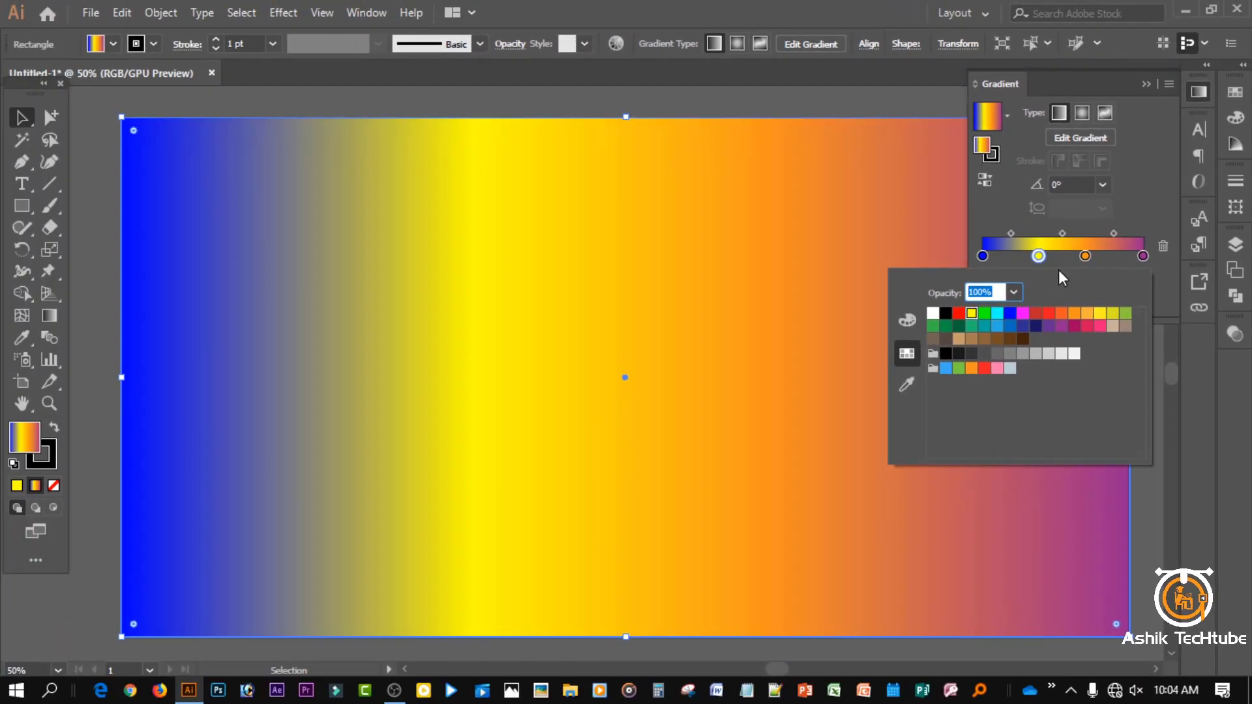
pyautogui.click(1058, 262)
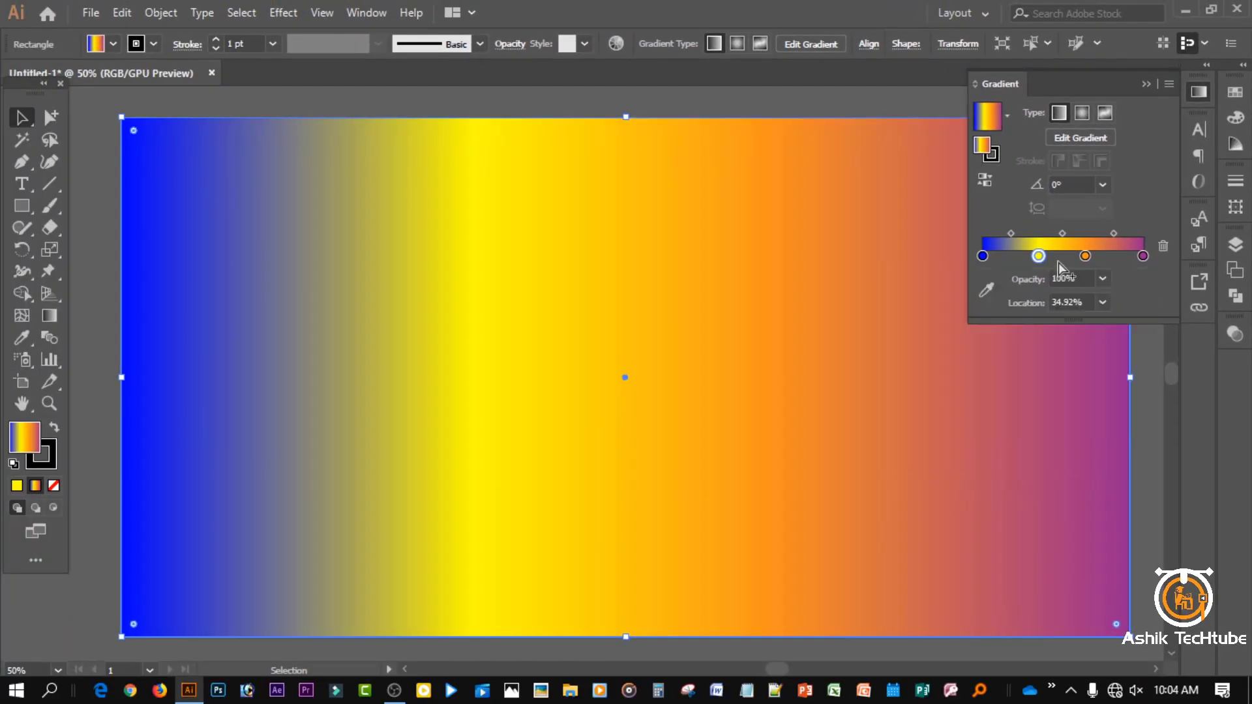
# Move the yellow stop to 100% and shift the midpoint between orange and yellow towards the yellow end.
pyautogui.moveTo(1038, 256); pyautogui.dragTo(1143, 244)
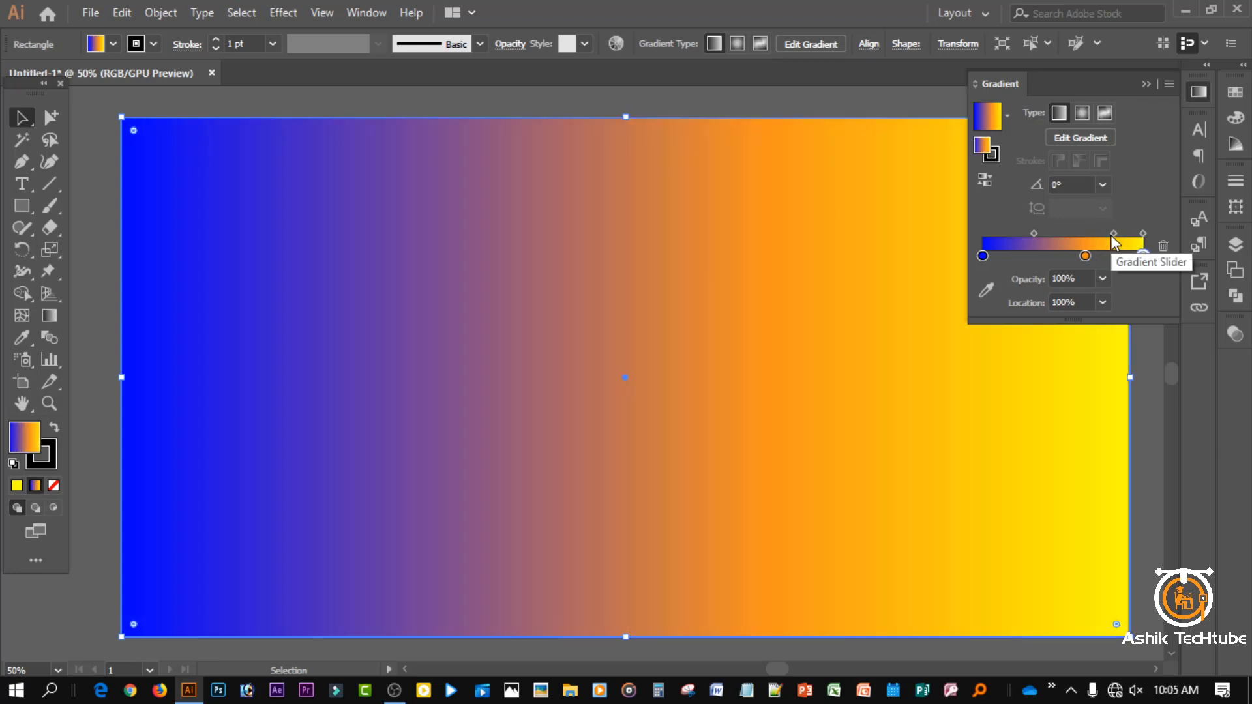
pyautogui.moveTo(1033, 233); pyautogui.dragTo(1008, 234)
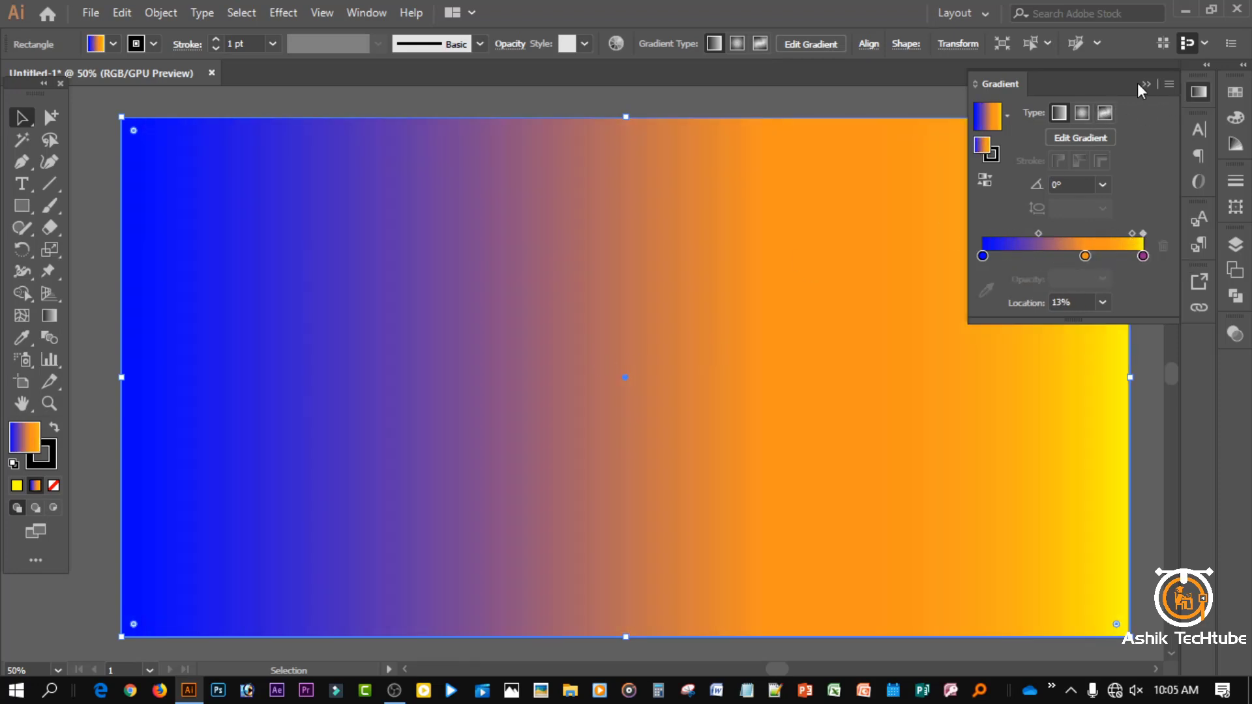
pyautogui.click(1146, 84)
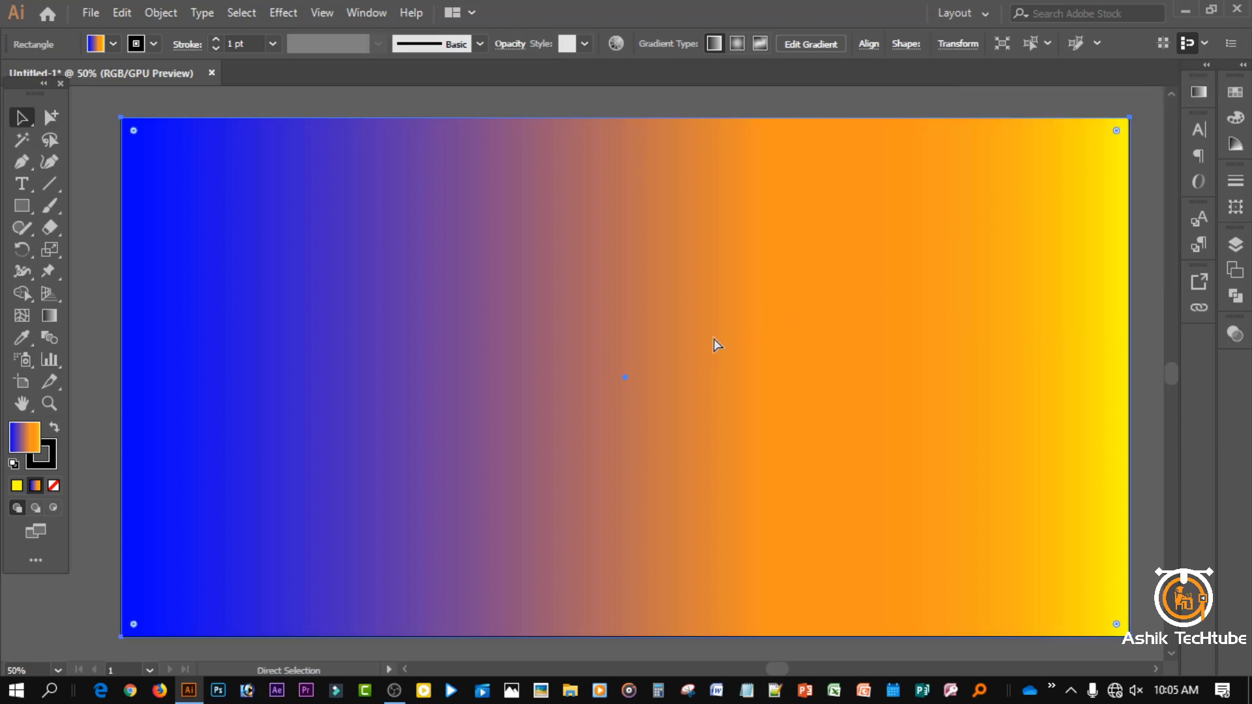
# Change the rectangle's gradient type from linear to radial.
pyautogui.hotkey('ctrl', '-')
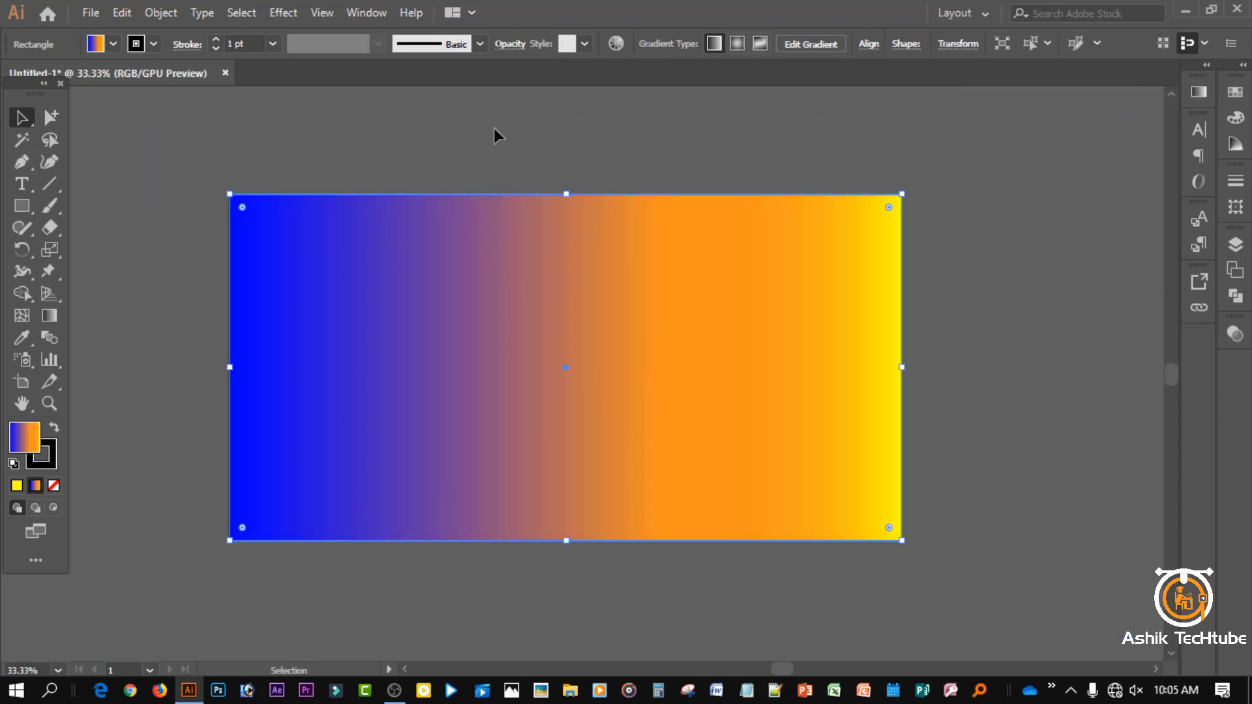
pyautogui.click(1198, 92)
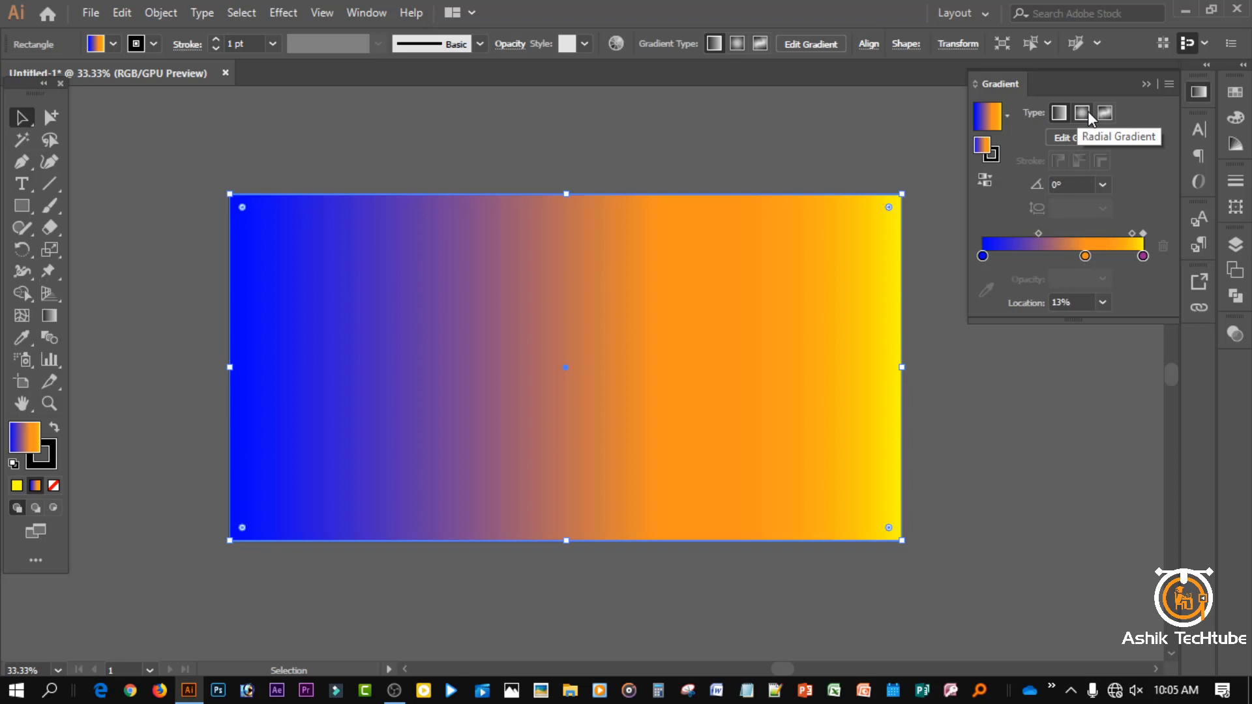
pyautogui.click(1084, 112)
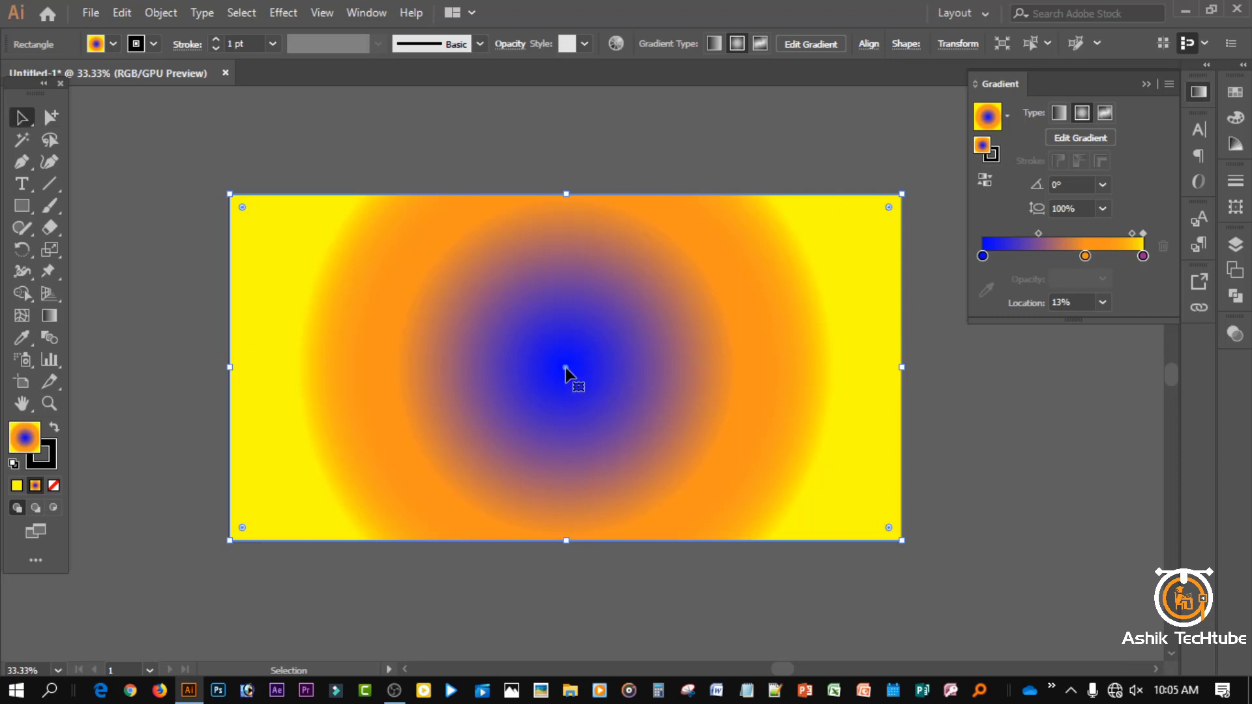
# Move the radial gradient's blue–orange midpoint to about 34.83% and its orange–yellow midpoint to about 61.06%, then deselect the rectangle.
pyautogui.moveTo(1038, 233)
pyautogui.mouseDown()
pyautogui.moveTo(982, 240)
pyautogui.moveTo(1016, 233)
pyautogui.mouseUp()
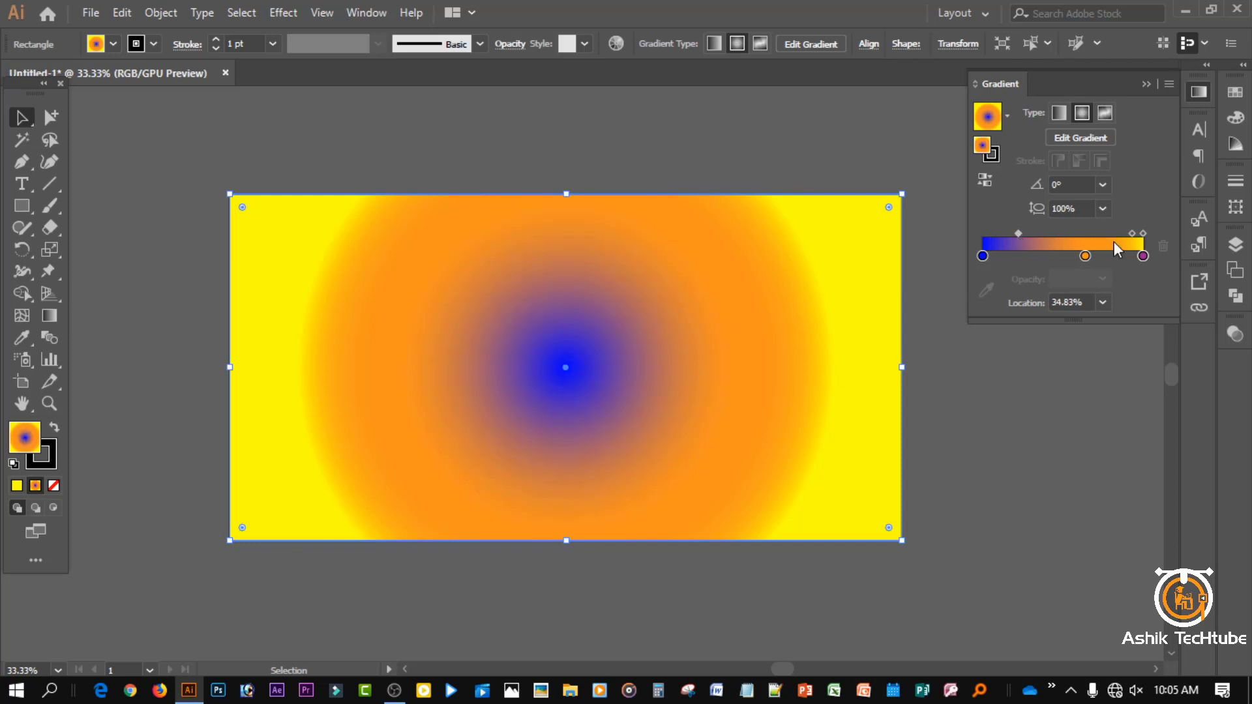
pyautogui.moveTo(1132, 233); pyautogui.dragTo(1092, 232)
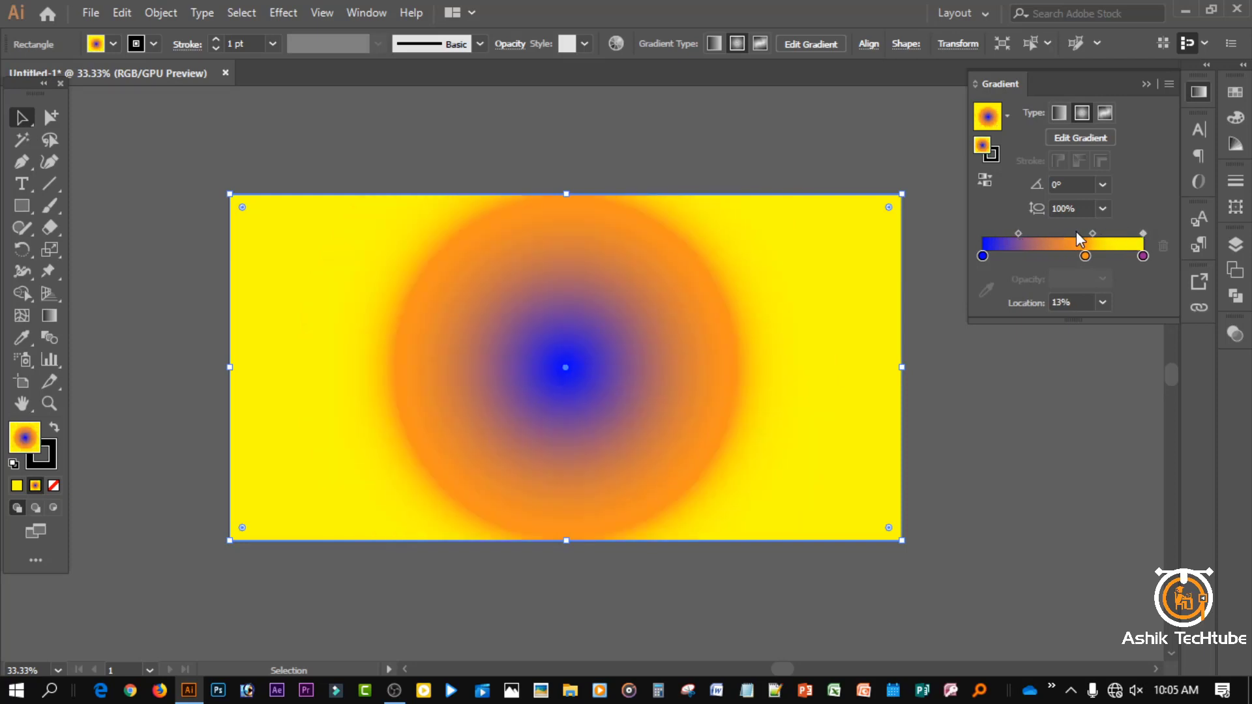
pyautogui.moveTo(1094, 234); pyautogui.dragTo(1121, 230)
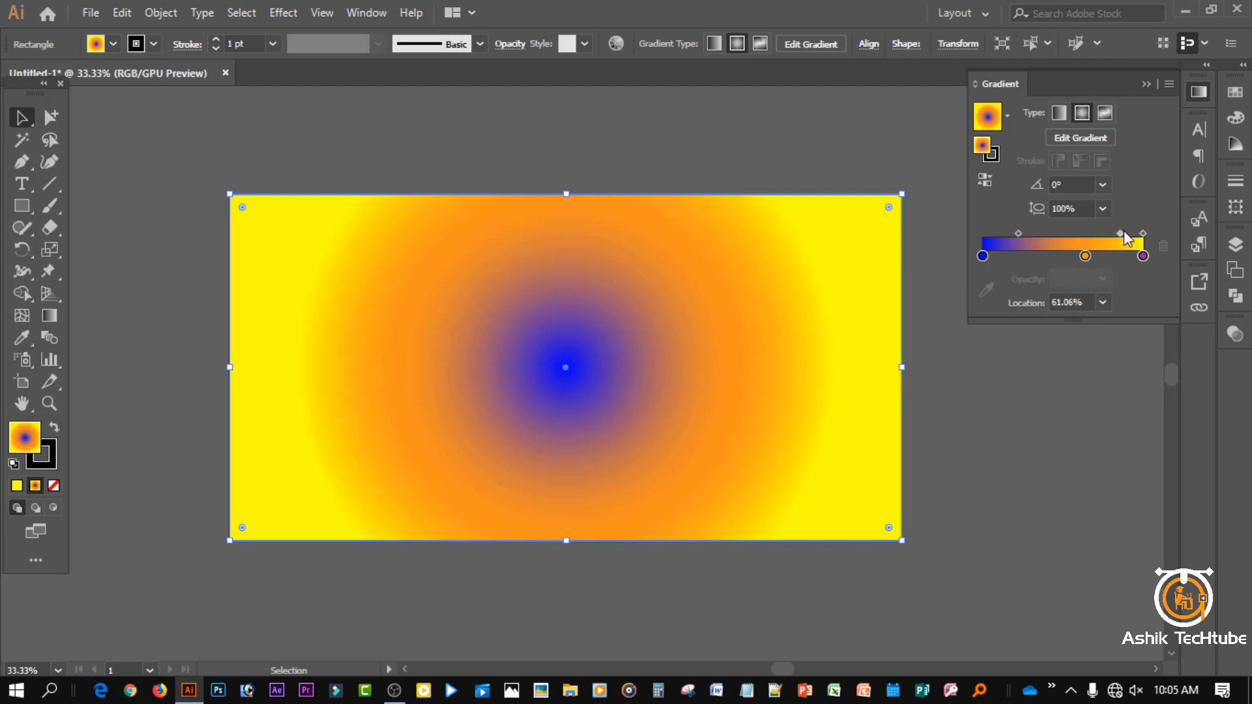
pyautogui.click(1015, 385)
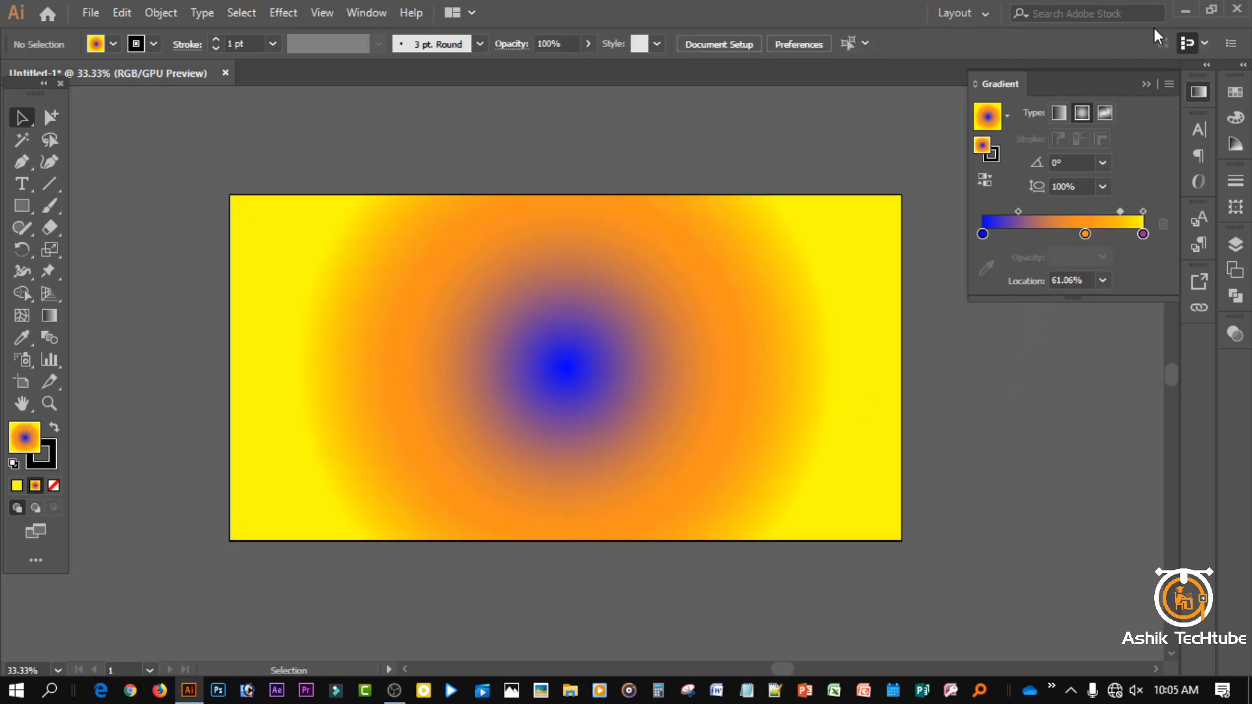
pyautogui.click(1146, 84)
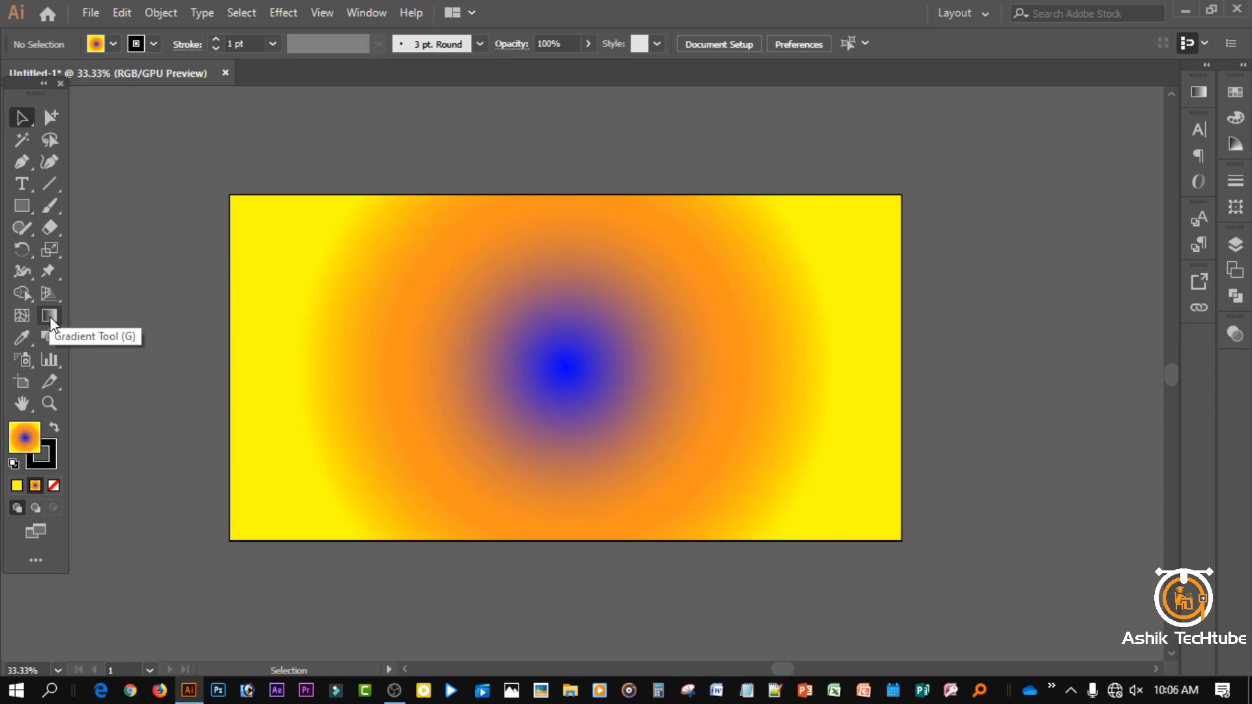
# Close the toolbar and restore it as the Advanced toolbar.
pyautogui.click(59, 83)
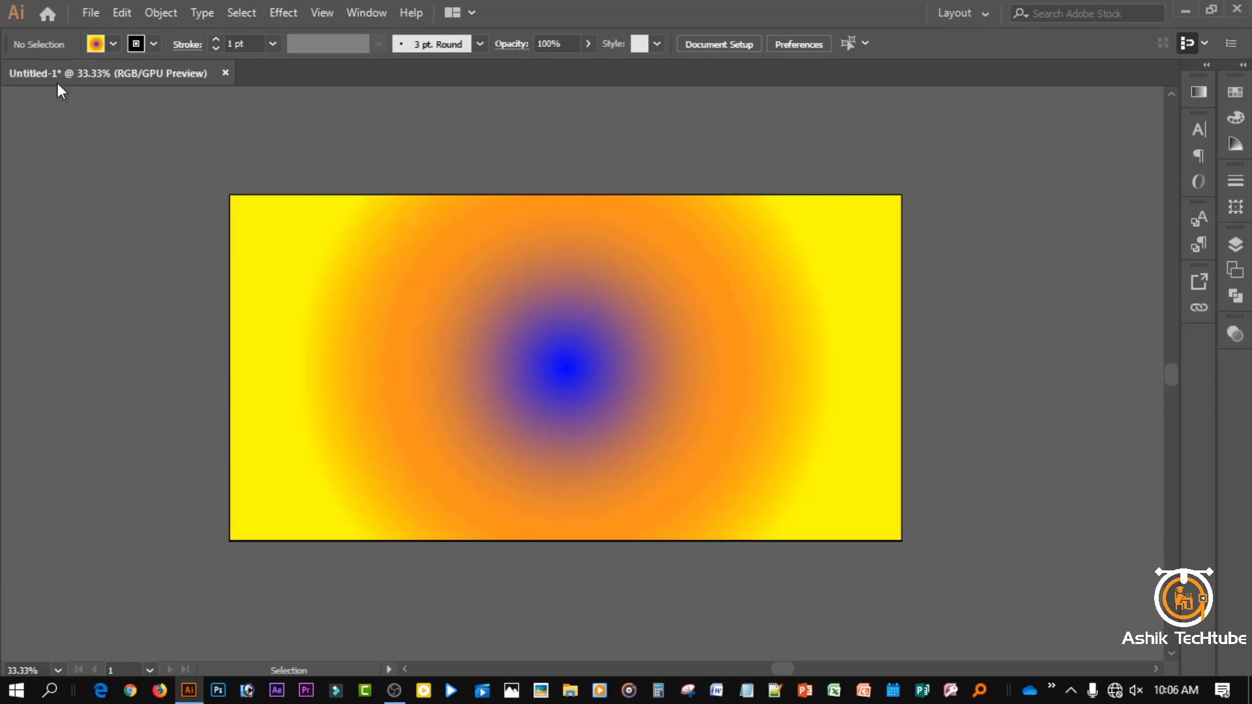
pyautogui.click(352, 17)
pyautogui.moveTo(471, 170)
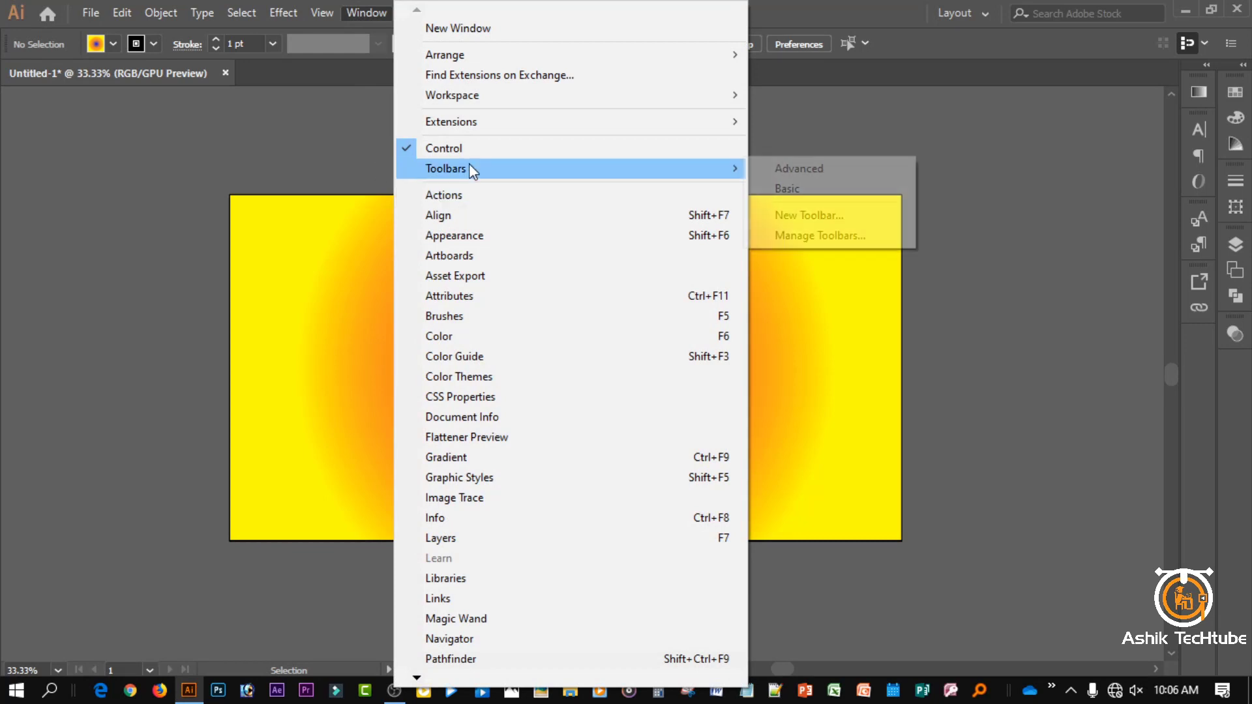
pyautogui.click(818, 171)
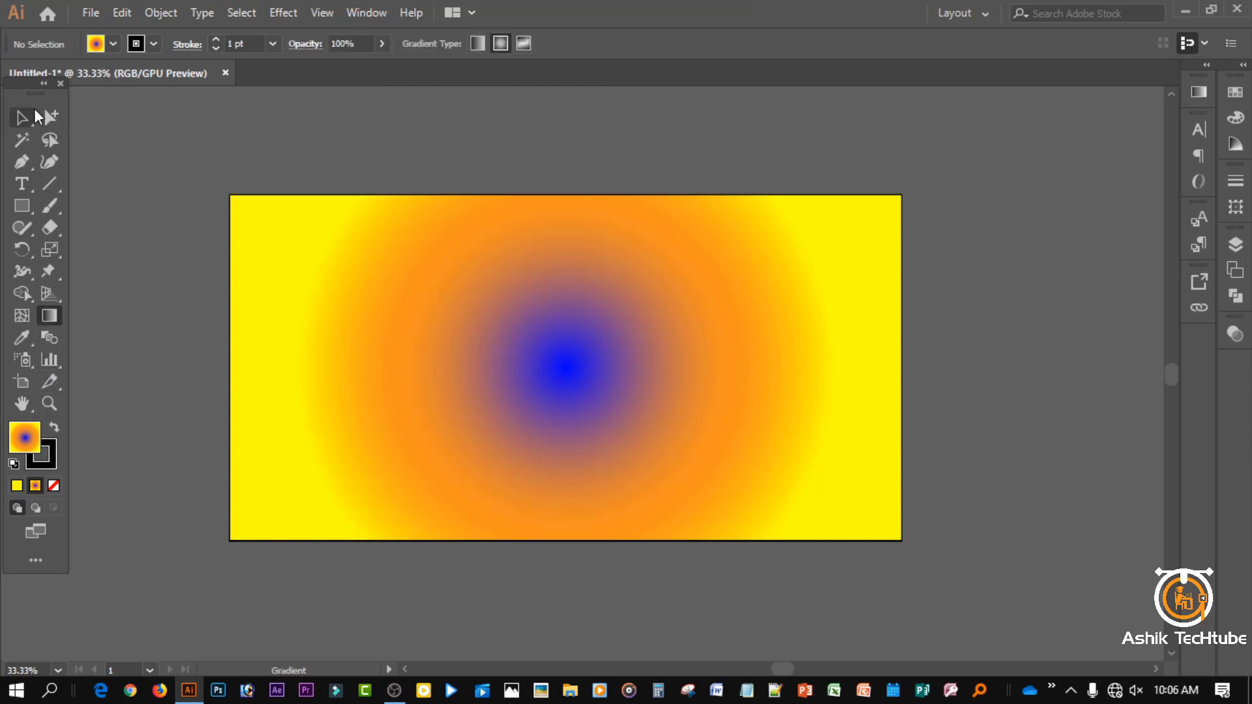
# Show the rectangle's gradient annotator and color the outer stop red (R=193 G=39 B=45) after trying blue.
pyautogui.click(345, 288)
pyautogui.click(49, 316)
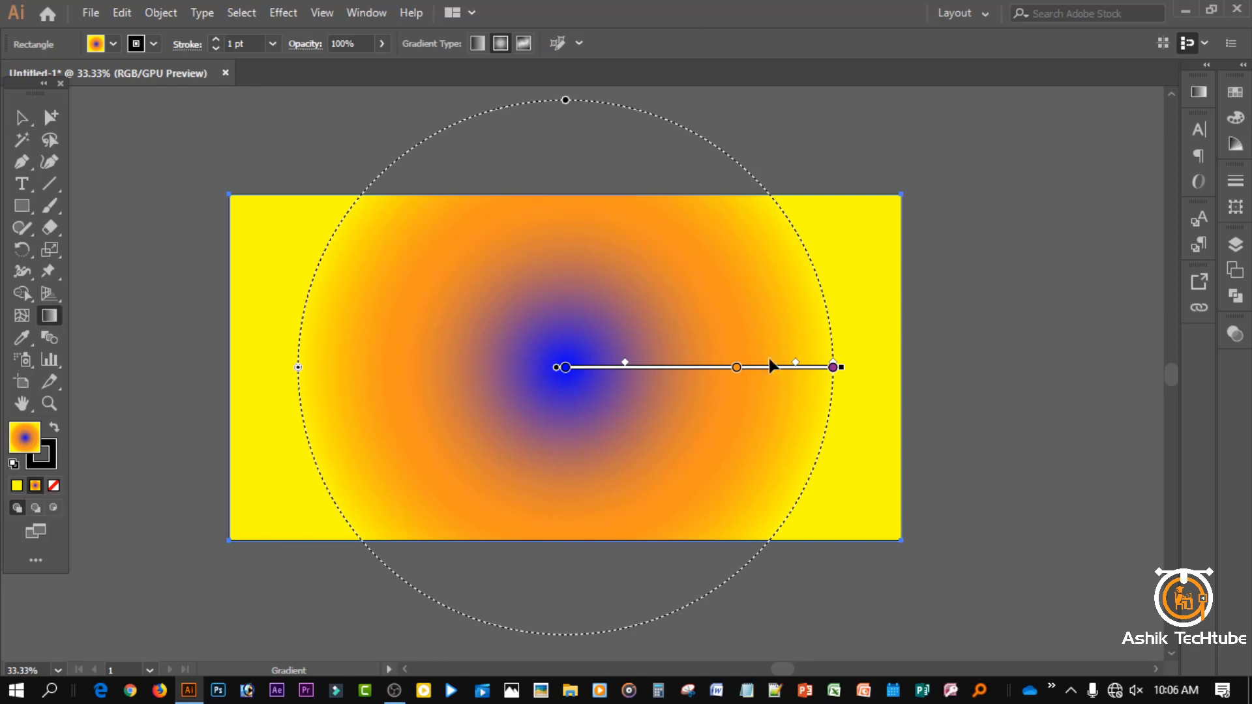
pyautogui.click(833, 368)
pyautogui.doubleClick(834, 367)
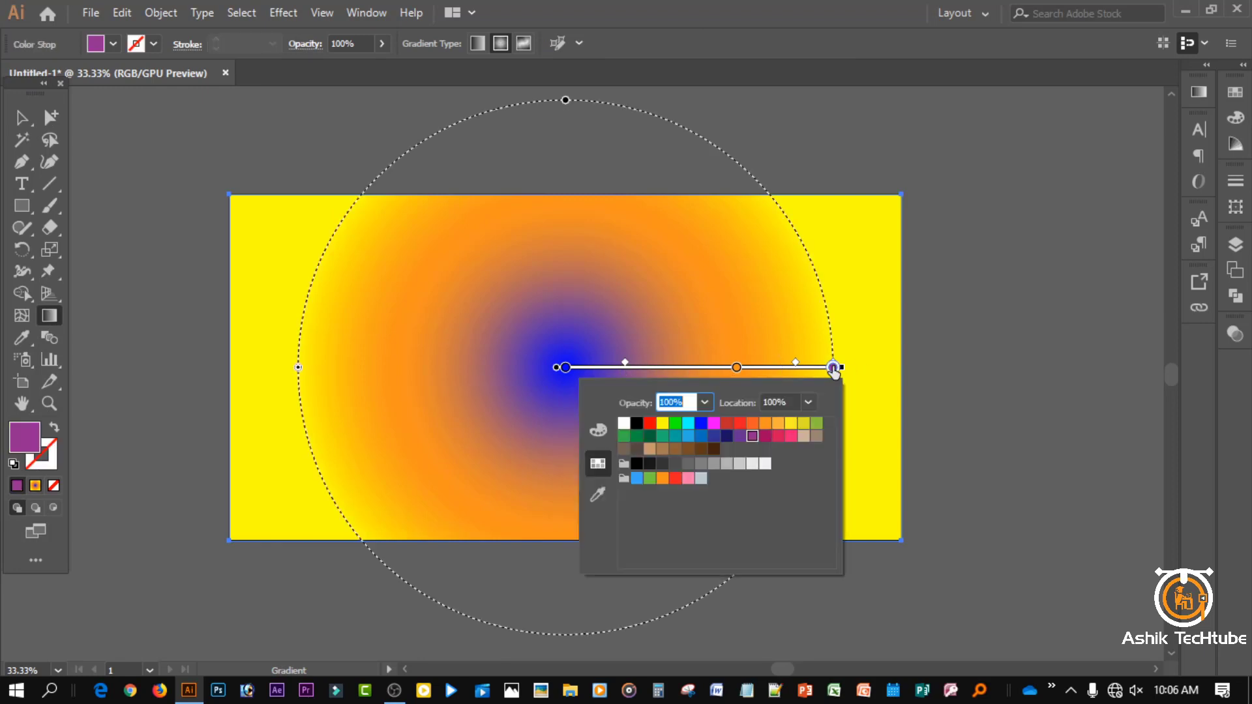
pyautogui.click(701, 424)
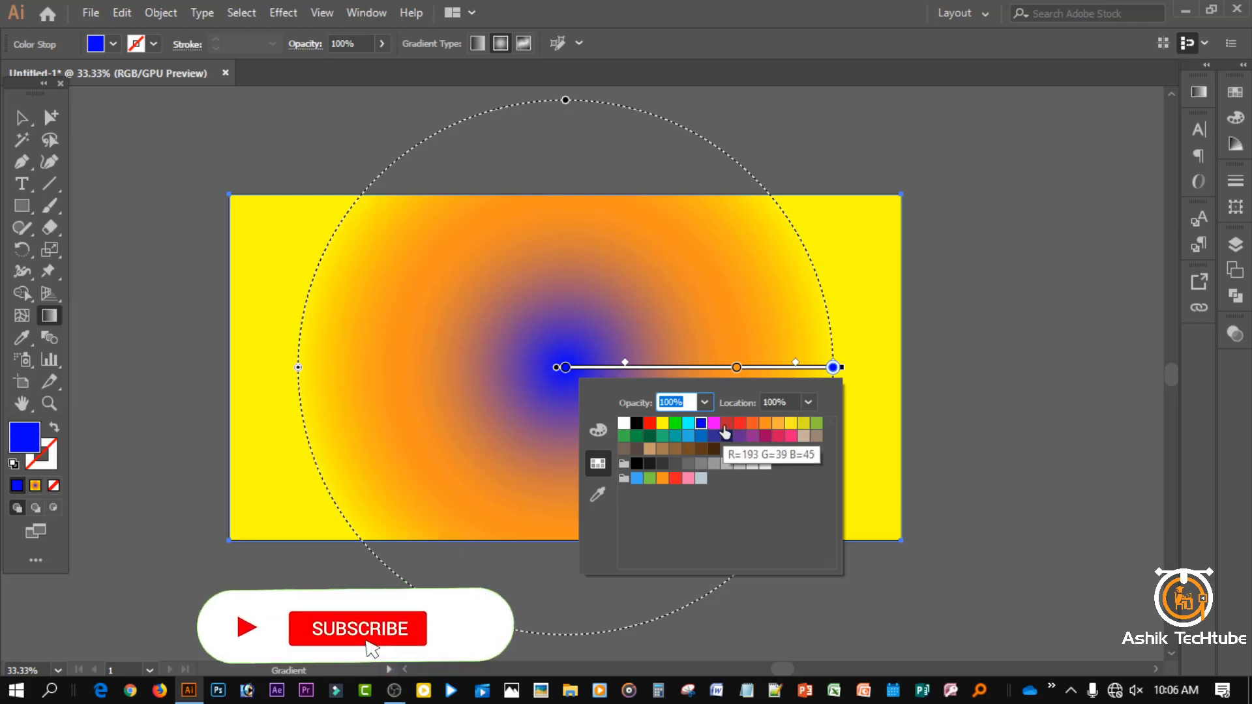
pyautogui.click(727, 423)
pyautogui.click(765, 316)
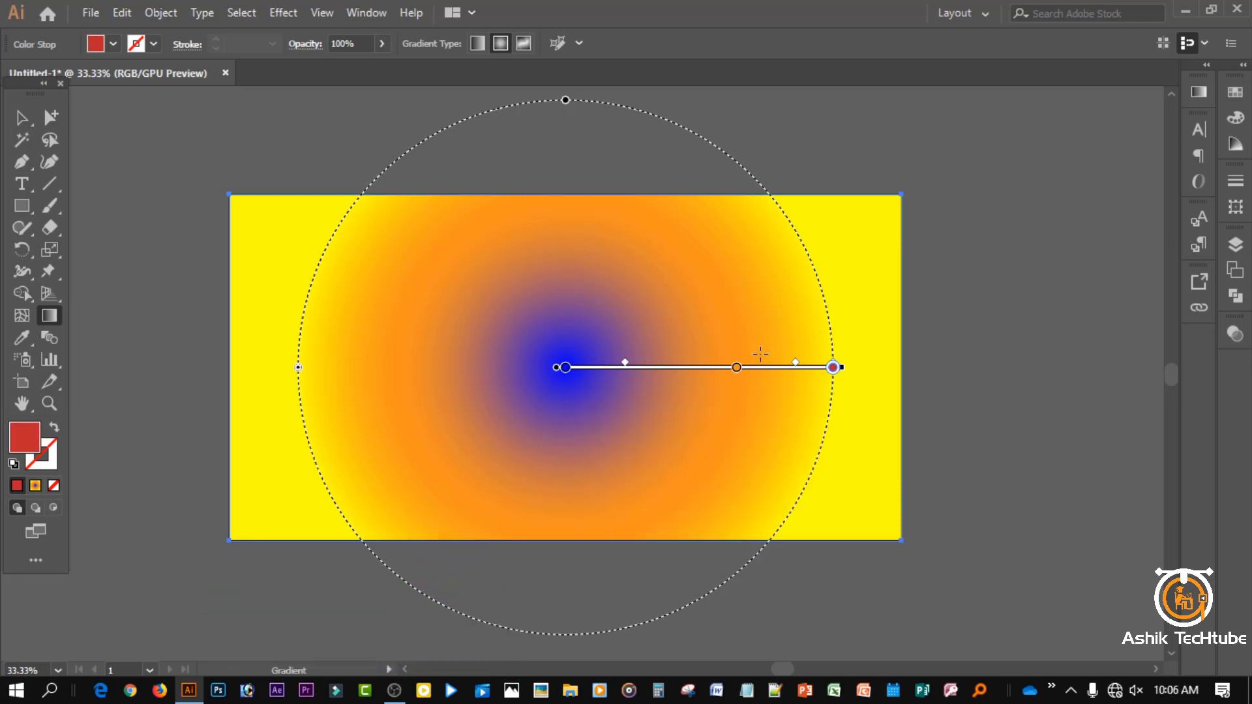
# Enlarge the radial gradient beyond the rectangle, with the orange stop near its outer end and the blue–orange midpoint shifted outward.
pyautogui.moveTo(794, 364); pyautogui.dragTo(888, 361)
pyautogui.moveTo(737, 367)
pyautogui.mouseDown()
pyautogui.moveTo(903, 380)
pyautogui.moveTo(793, 383)
pyautogui.moveTo(1018, 366)
pyautogui.moveTo(1123, 375)
pyautogui.moveTo(1108, 369)
pyautogui.mouseUp()
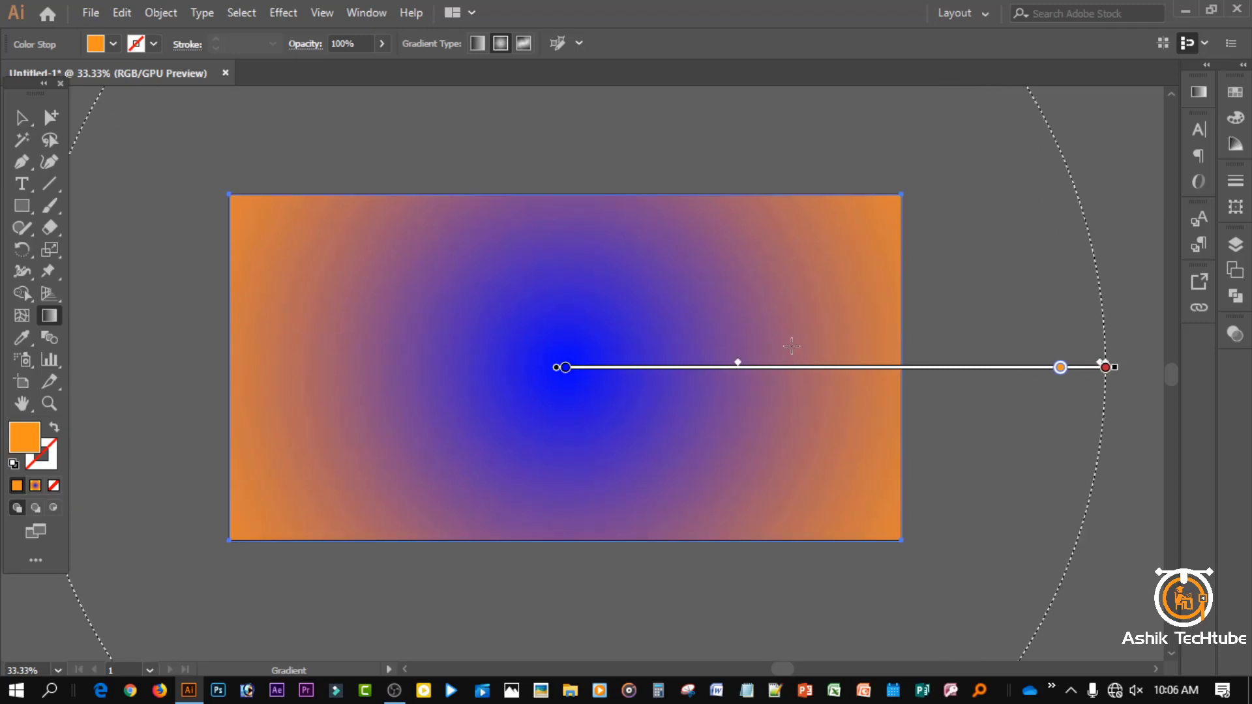
pyautogui.scroll(-5, 621, 377)
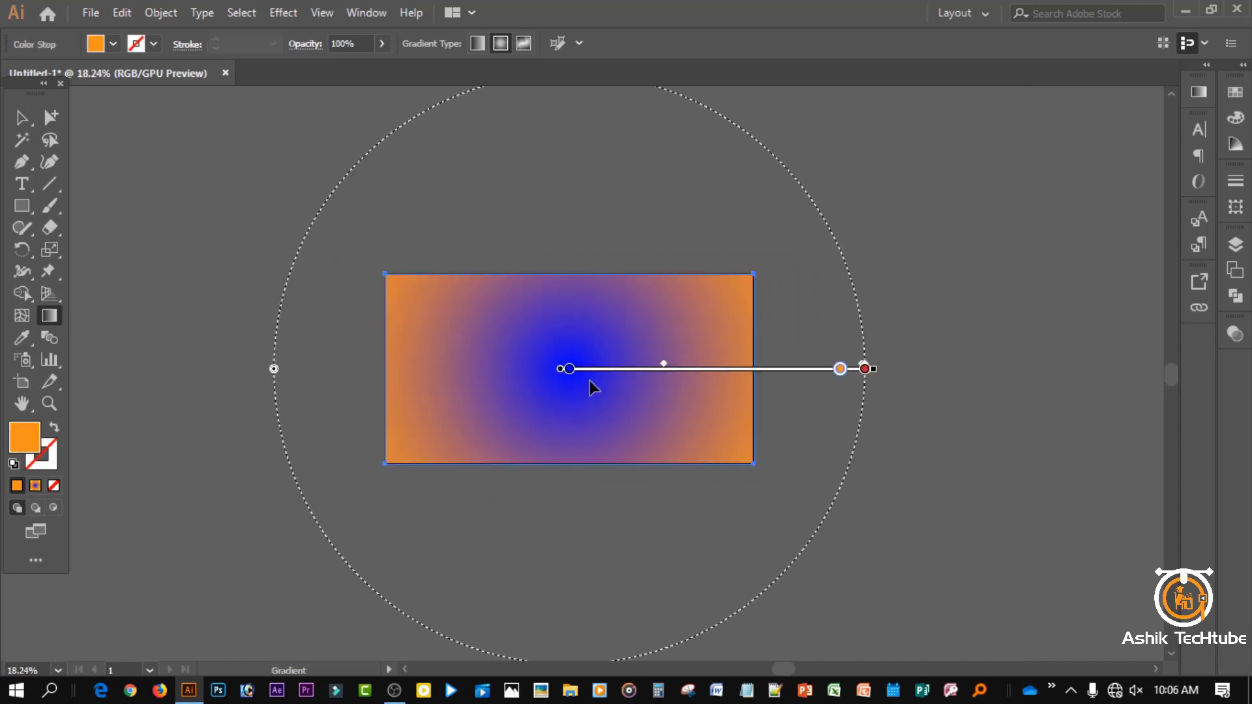
pyautogui.moveTo(570, 380)
pyautogui.mouseDown()
pyautogui.moveTo(643, 380)
pyautogui.moveTo(562, 380)
pyautogui.mouseUp()
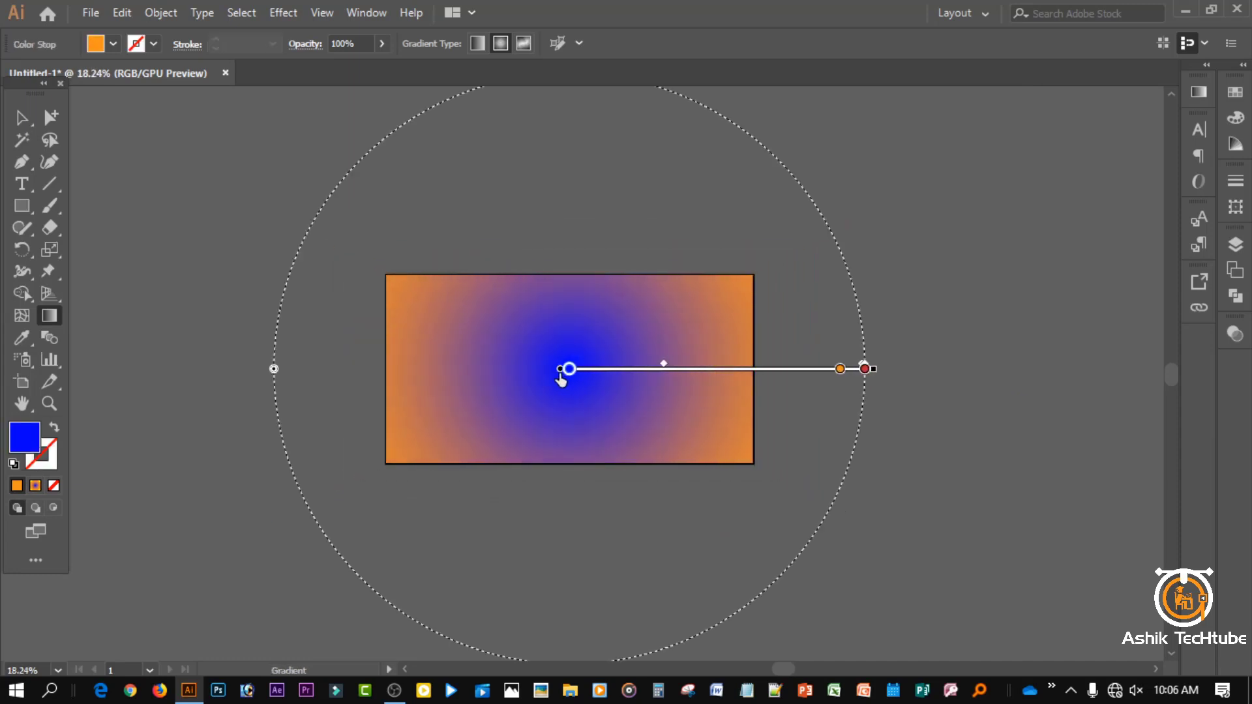
pyautogui.moveTo(665, 367); pyautogui.dragTo(710, 385)
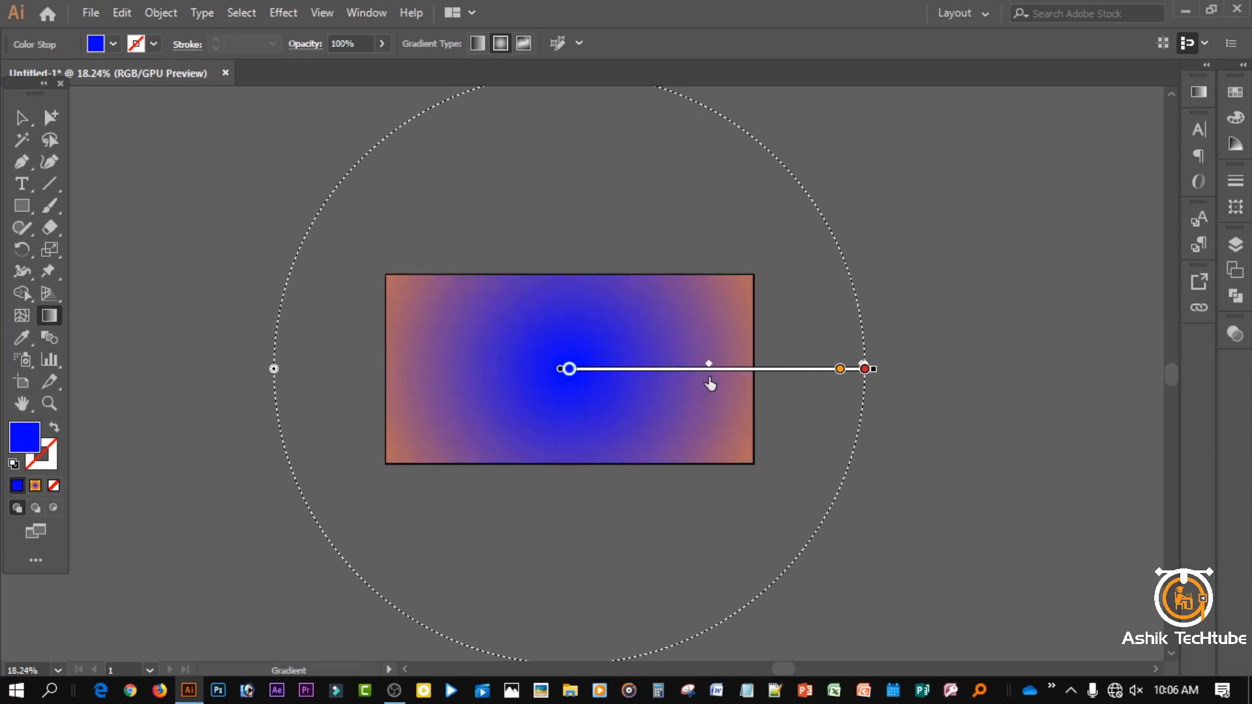
# Color the radial gradient's center stop dark gray instead of blue.
pyautogui.doubleClick(572, 380)
pyautogui.click(412, 466)
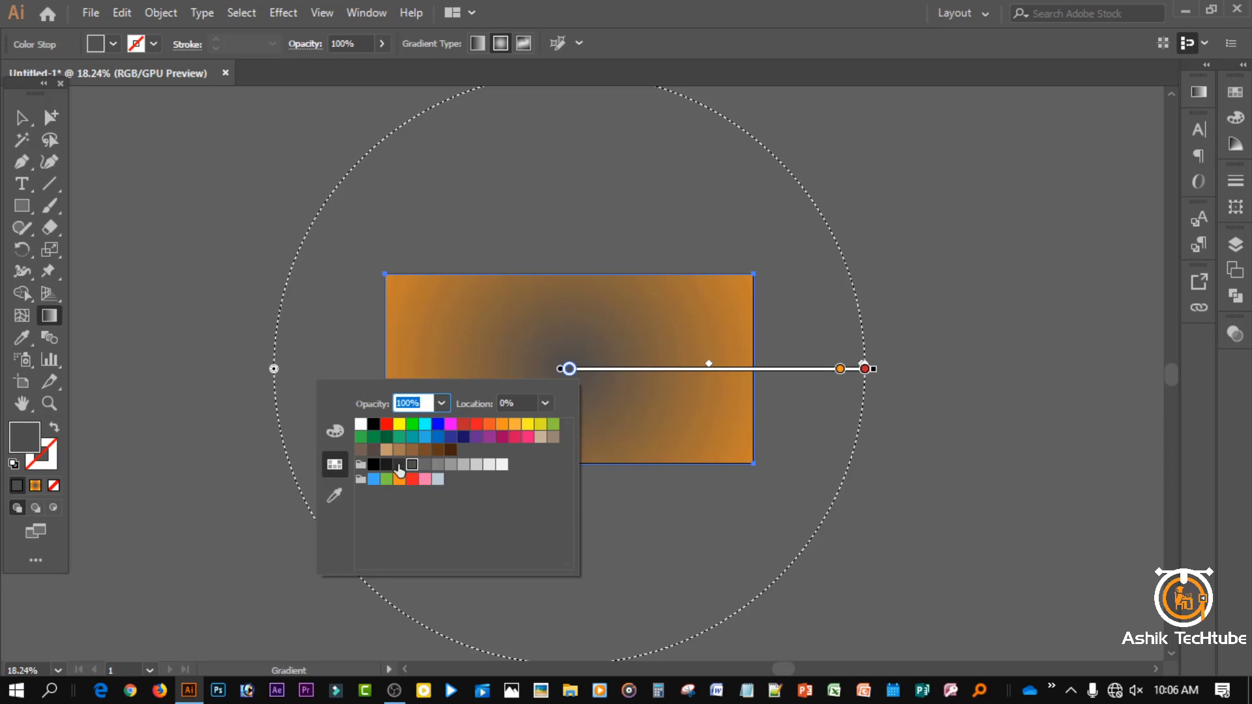
pyautogui.click(400, 466)
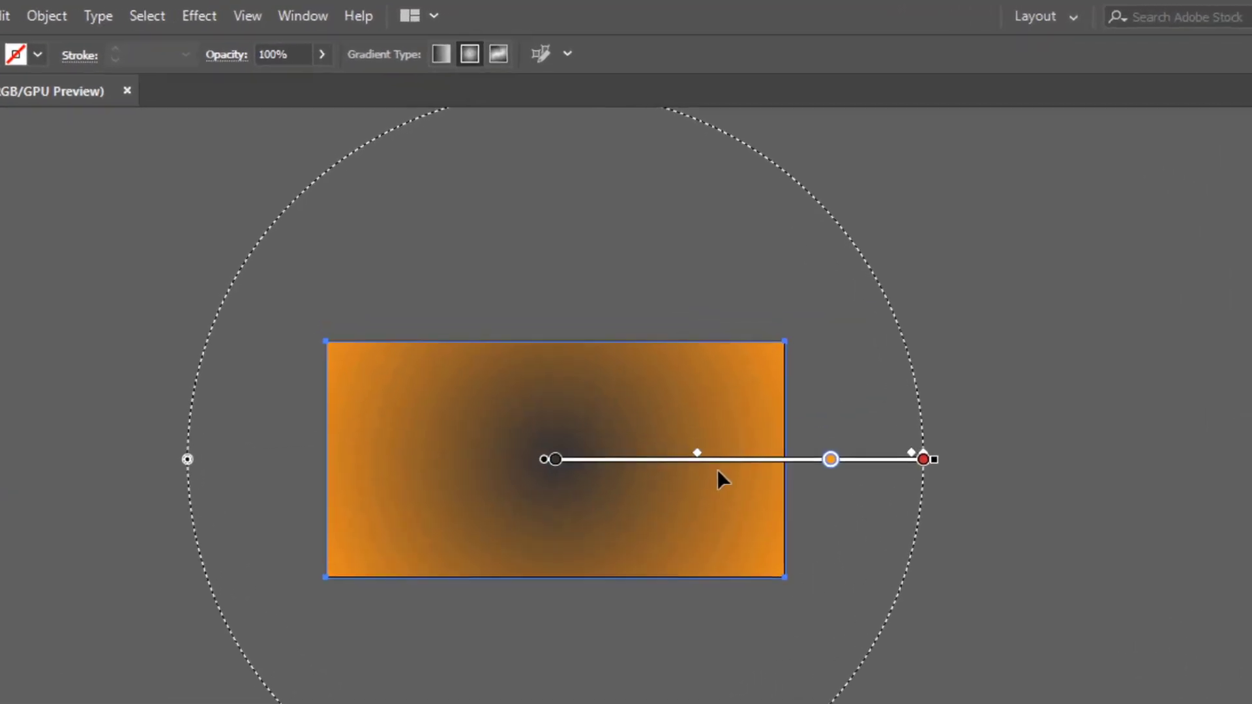
# Add a stop at about 44.12% between the dark gray and orange stops, color it green, and deselect the rectangle.
pyautogui.click(718, 459)
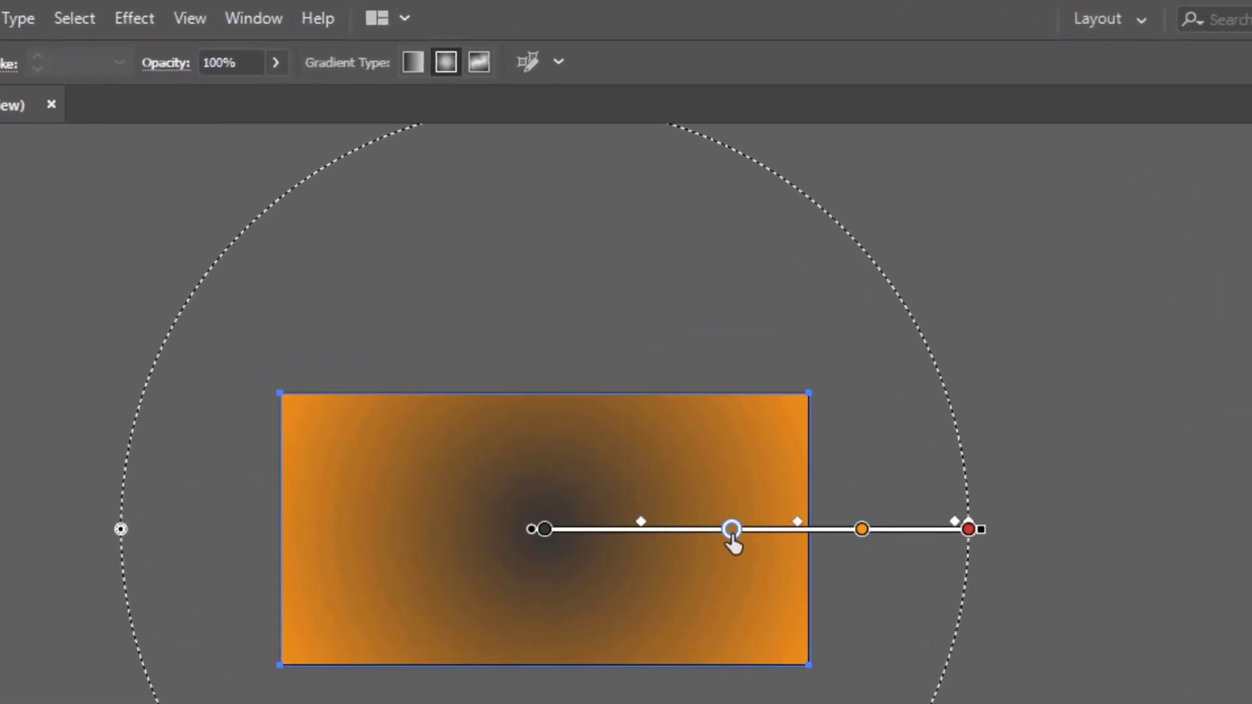
pyautogui.doubleClick(732, 529)
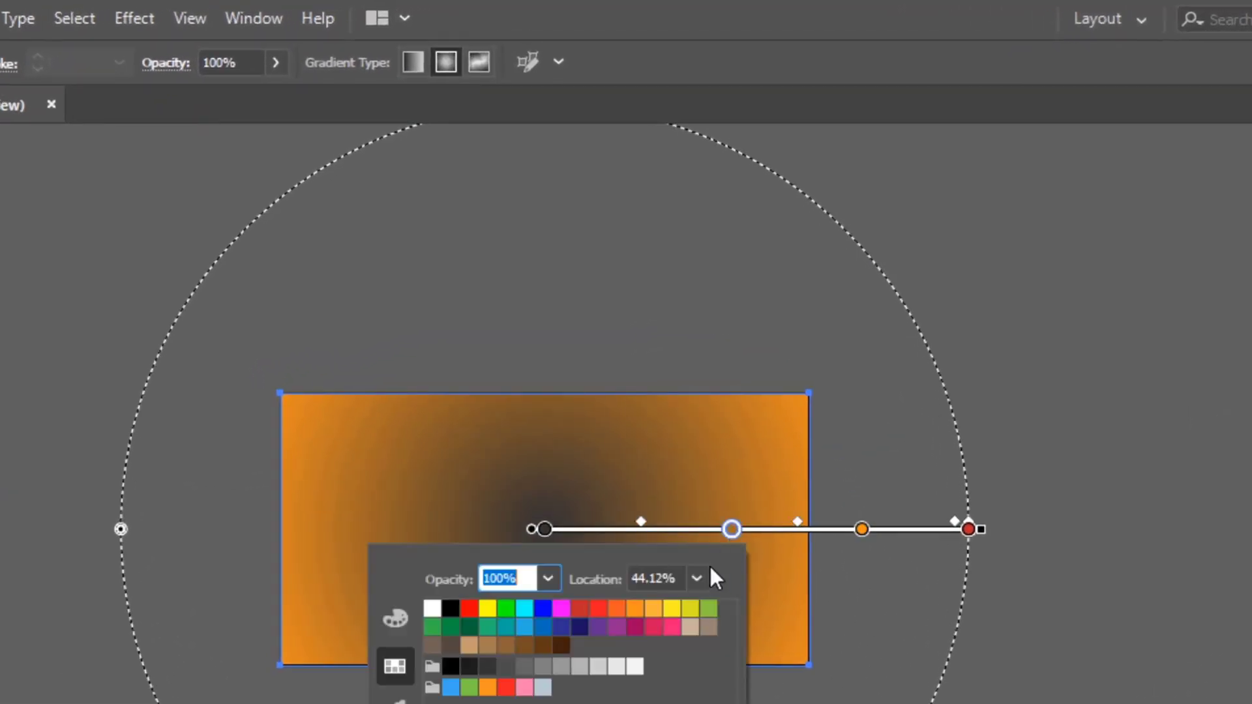
pyautogui.click(635, 627)
pyautogui.click(635, 609)
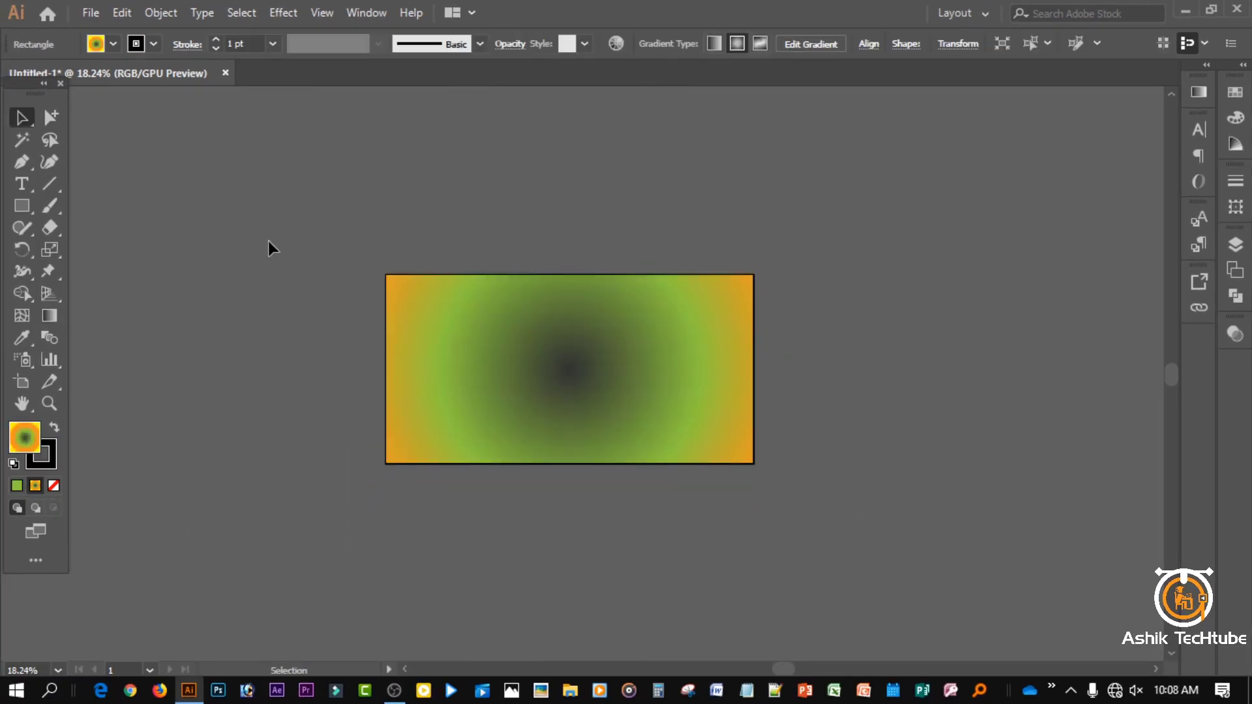
pyautogui.click(637, 480)
pyautogui.click(636, 457)
pyautogui.click(623, 569)
pyautogui.click(172, 302)
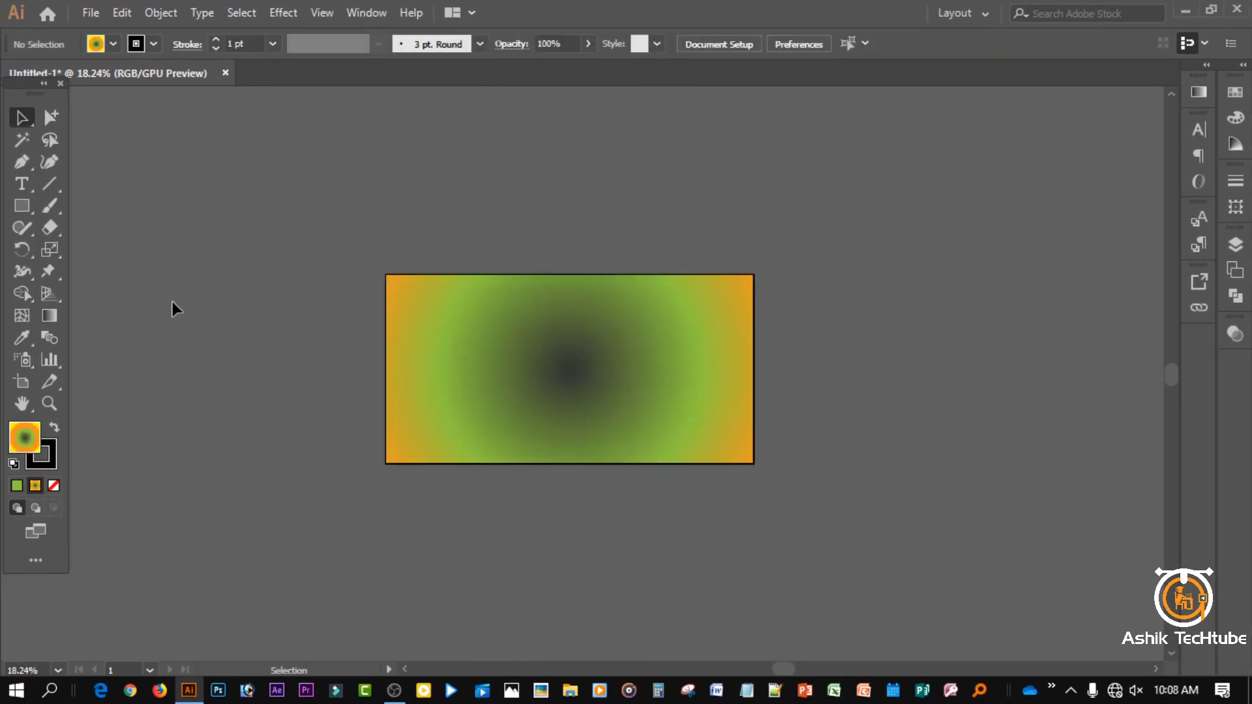
# Open the gradient settings from the Gradient tool to review the stops, then close them.
pyautogui.click(51, 315)
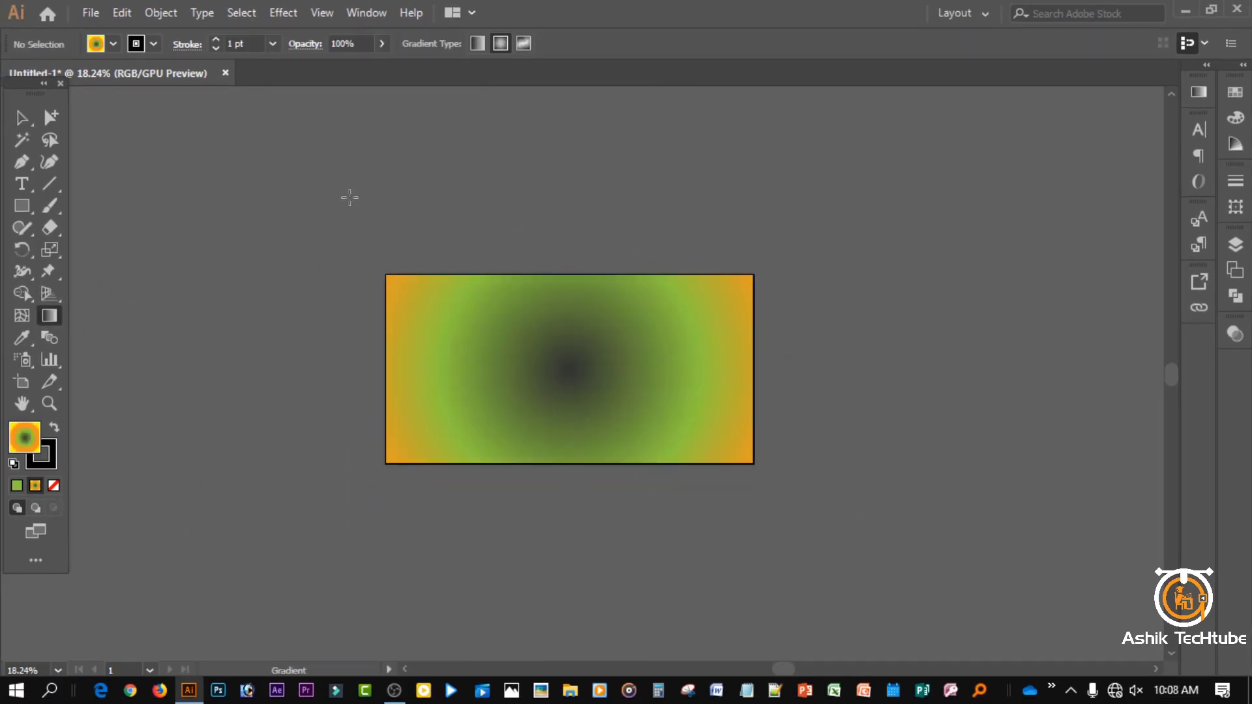
pyautogui.doubleClick(53, 318)
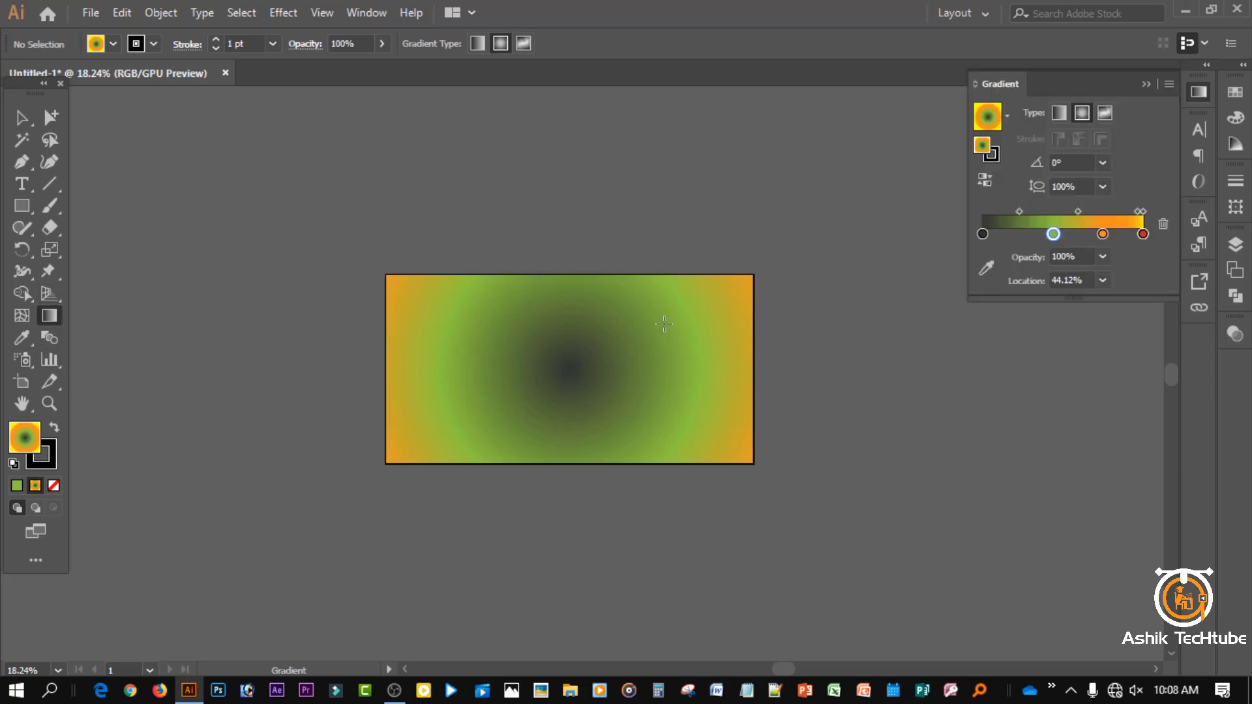
pyautogui.click(1146, 82)
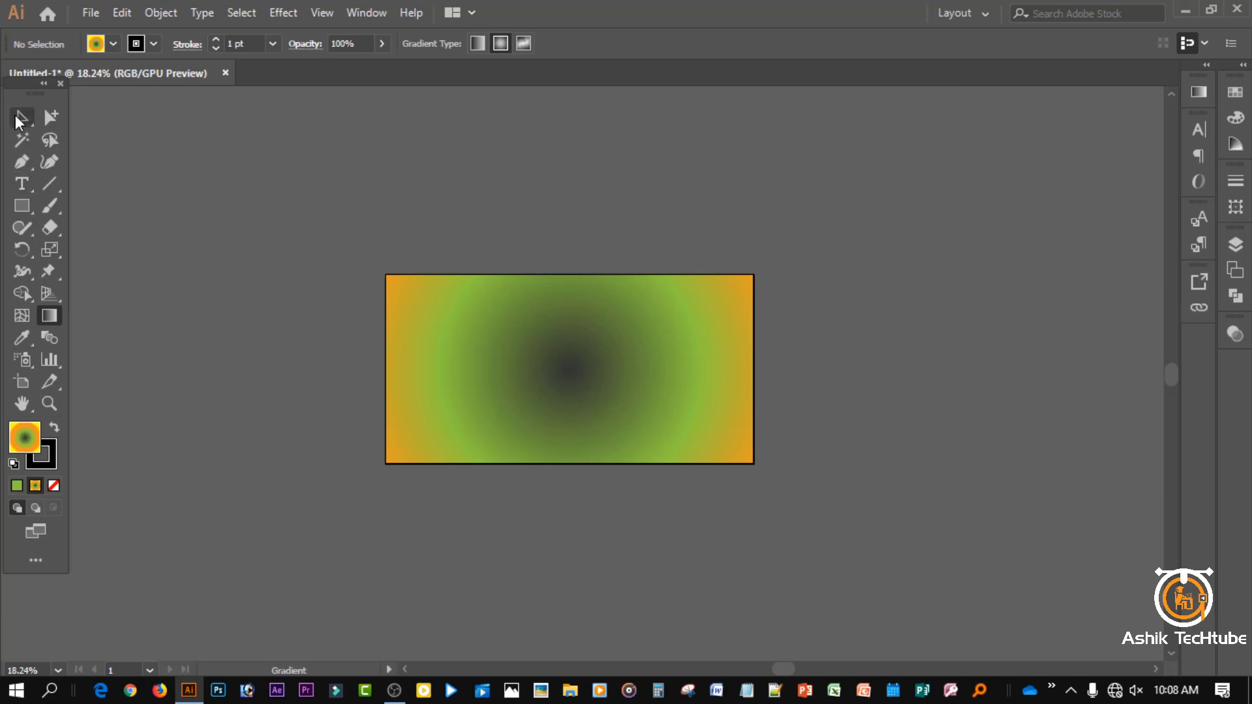
# Redraw the rectangle's radial gradient at several angles and lengths, ending with one running from beyond its upper-right corner to its lower-left side.
pyautogui.click(18, 119)
pyautogui.click(492, 343)
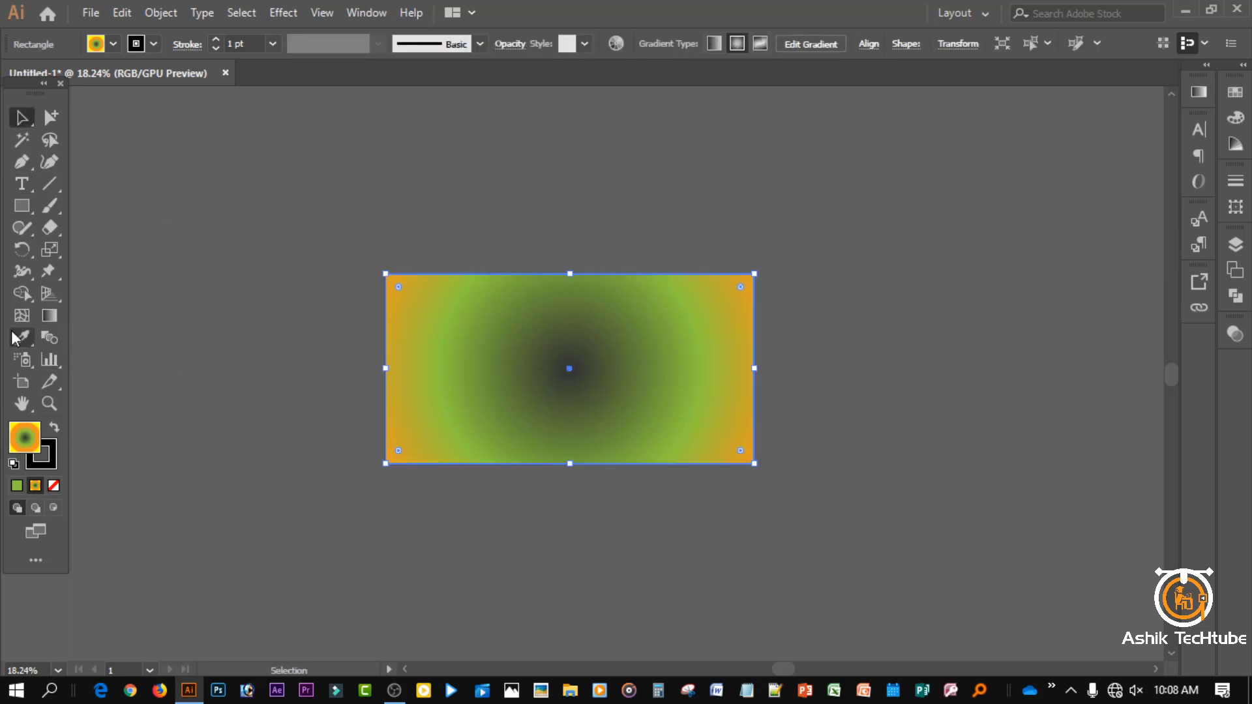
pyautogui.click(50, 316)
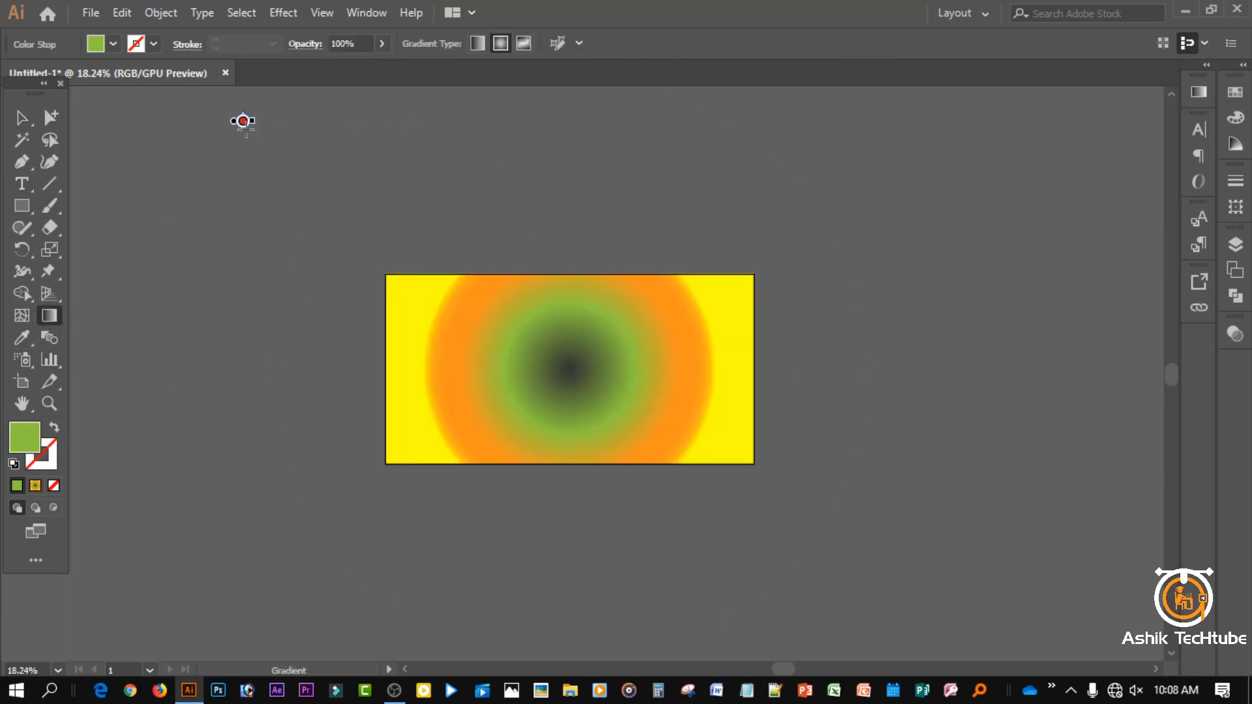
pyautogui.moveTo(243, 121); pyautogui.dragTo(937, 587)
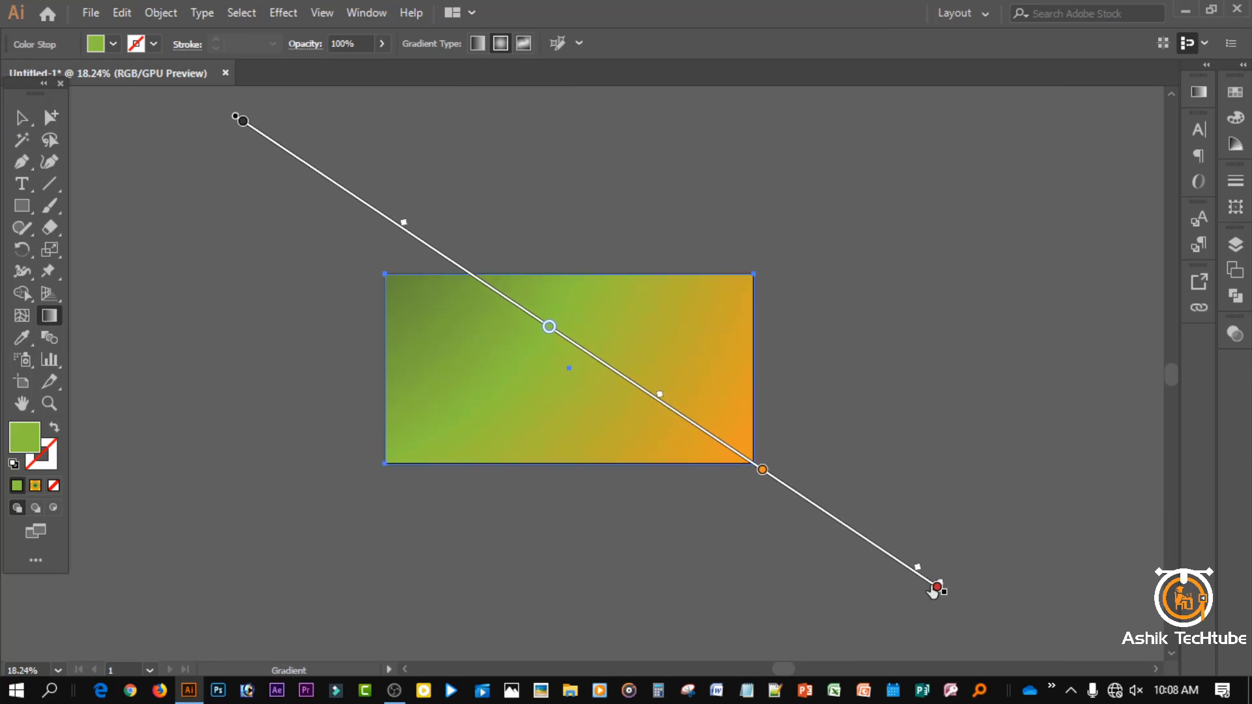
pyautogui.moveTo(292, 507); pyautogui.dragTo(855, 278)
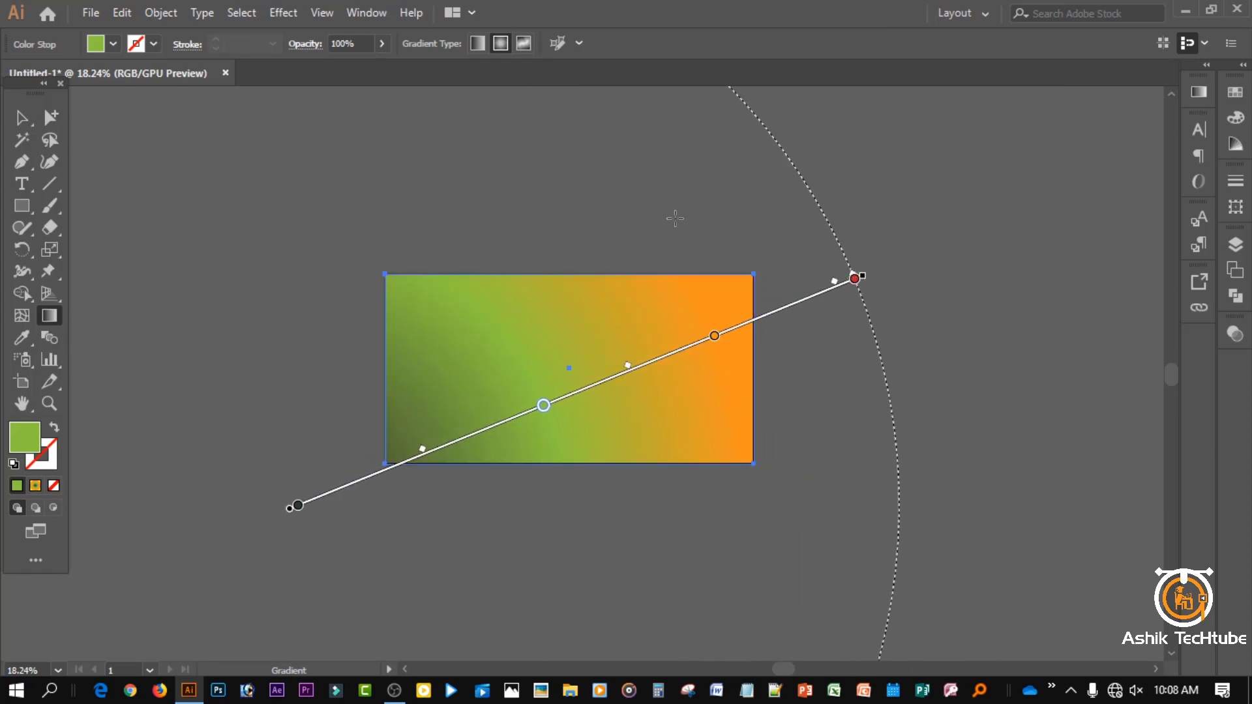
pyautogui.moveTo(675, 218); pyautogui.dragTo(347, 510)
pyautogui.moveTo(319, 266); pyautogui.dragTo(610, 405)
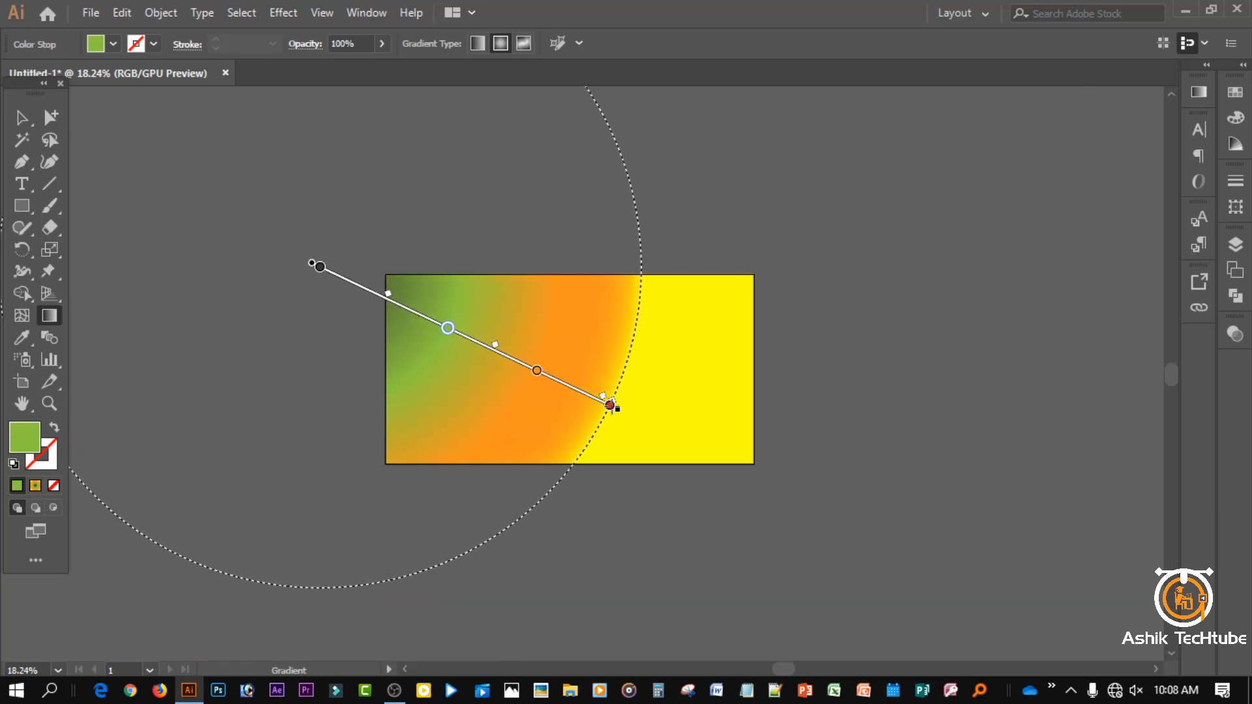
pyautogui.moveTo(774, 495); pyautogui.dragTo(461, 330)
pyautogui.moveTo(264, 451); pyautogui.dragTo(528, 443)
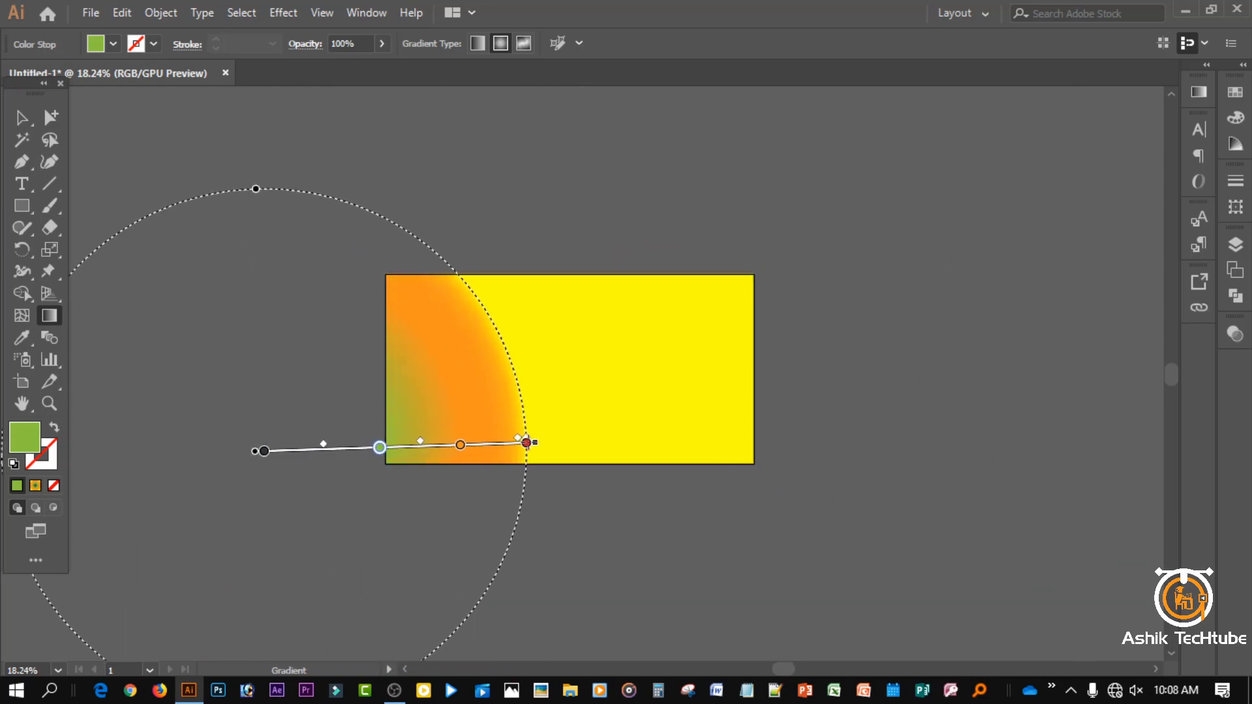
pyautogui.moveTo(812, 299); pyautogui.dragTo(353, 423)
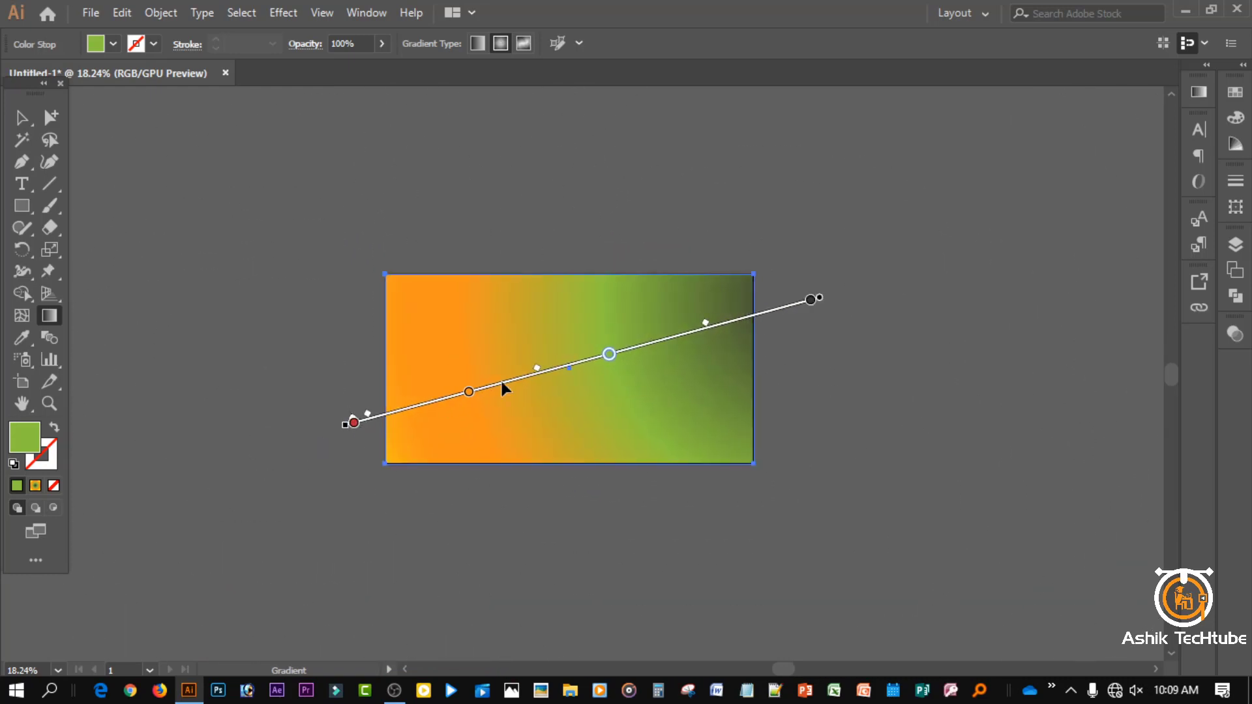
# Redraw the rectangle's radial gradient to run horizontally from beyond its left edge to beyond its right edge, and deselect the rectangle.
pyautogui.moveTo(237, 144); pyautogui.dragTo(917, 377)
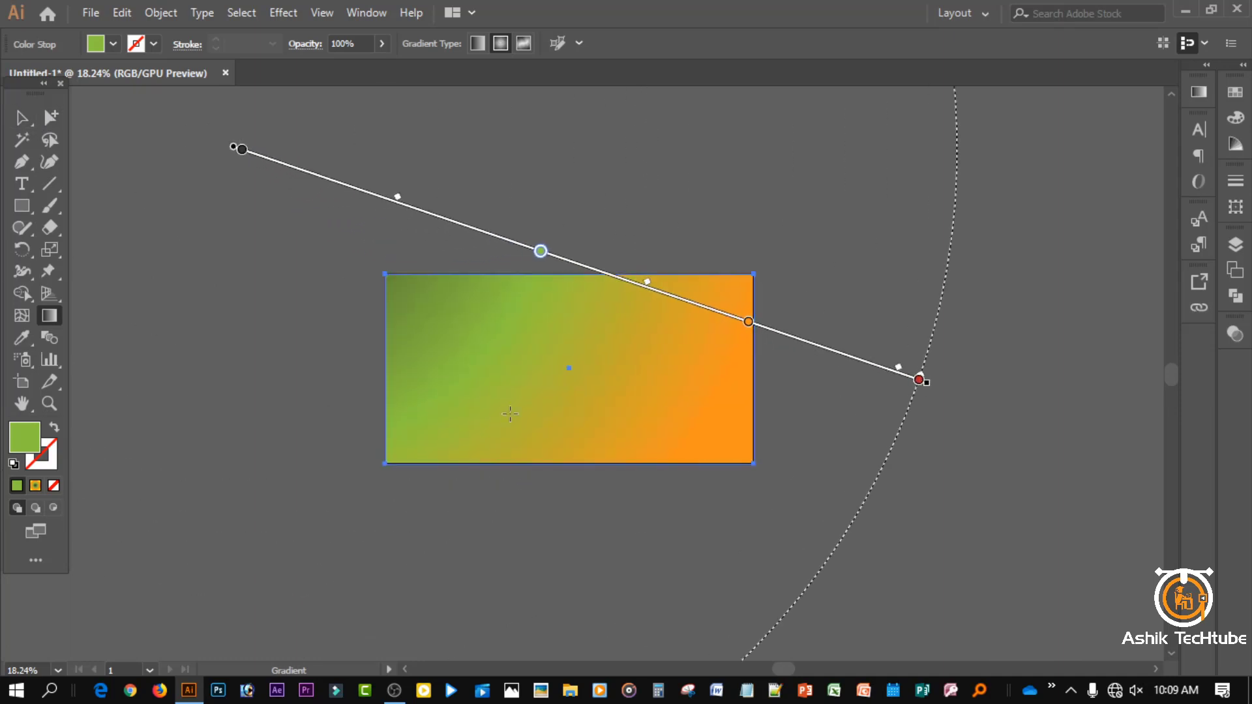
pyautogui.moveTo(285, 405); pyautogui.dragTo(859, 407)
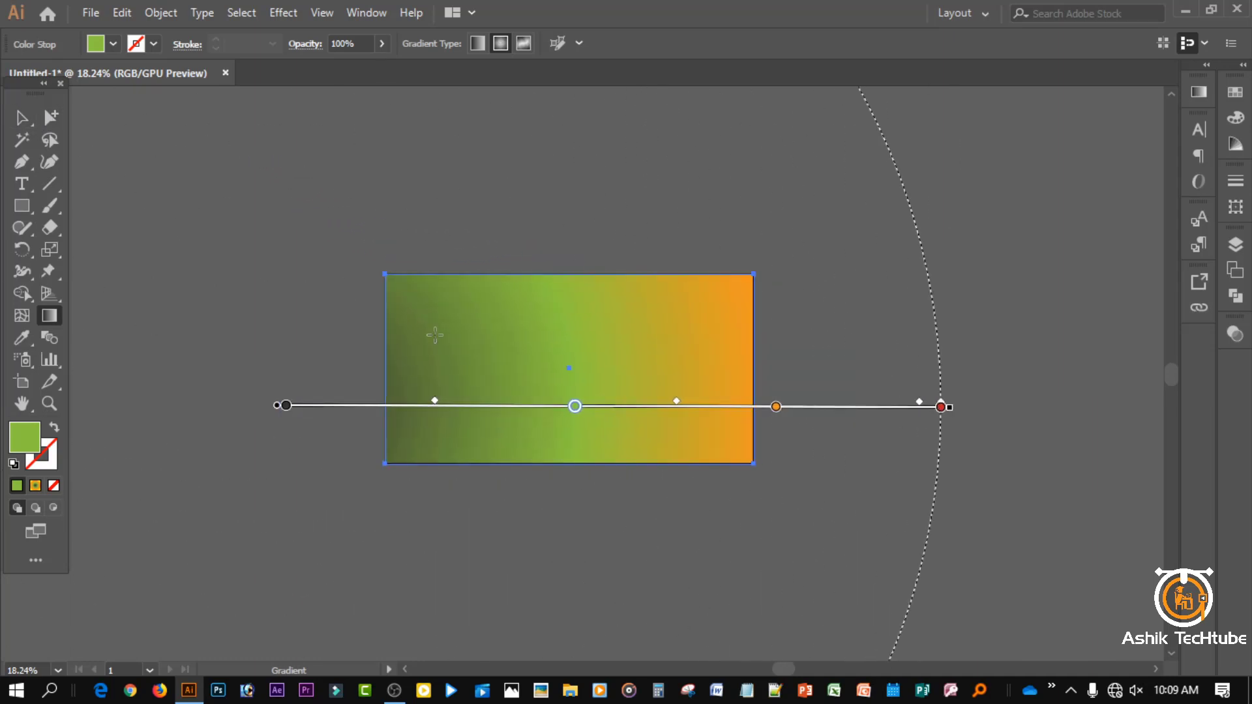
pyautogui.click(22, 118)
pyautogui.click(187, 234)
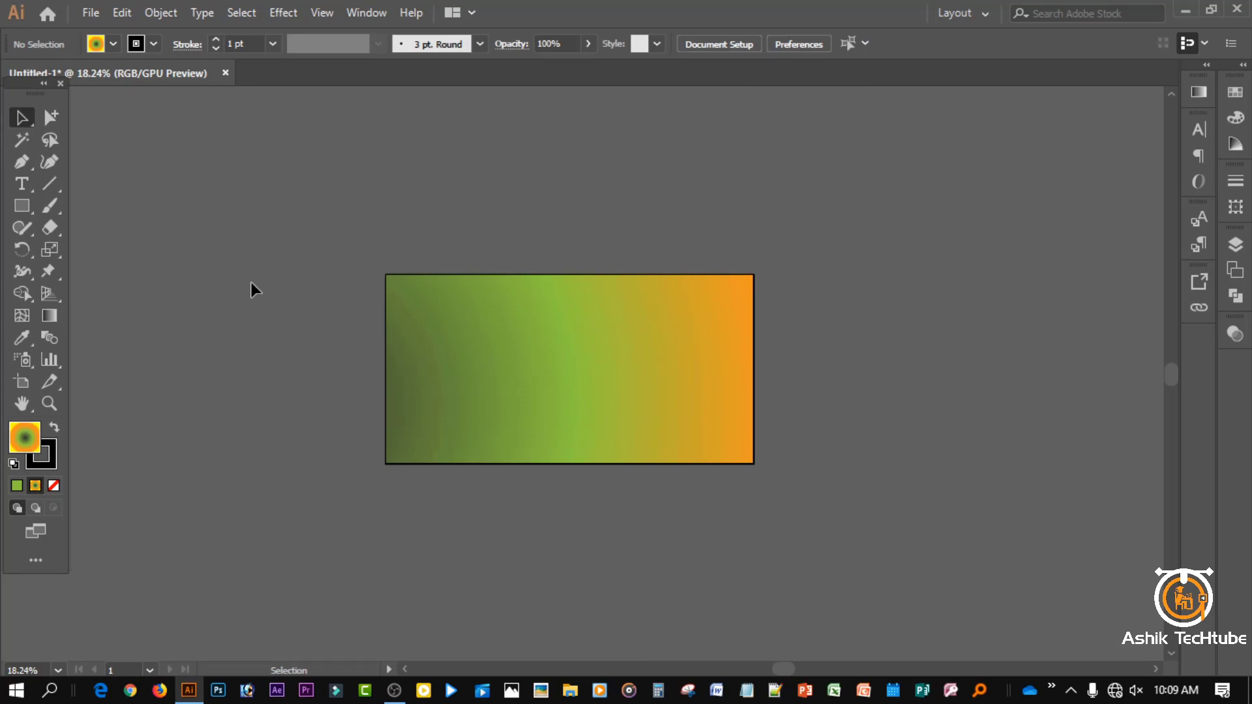
# Draw a five-pointed star with the current gradient fill in the empty area above the rectangle and select it.
pyautogui.click(21, 208)
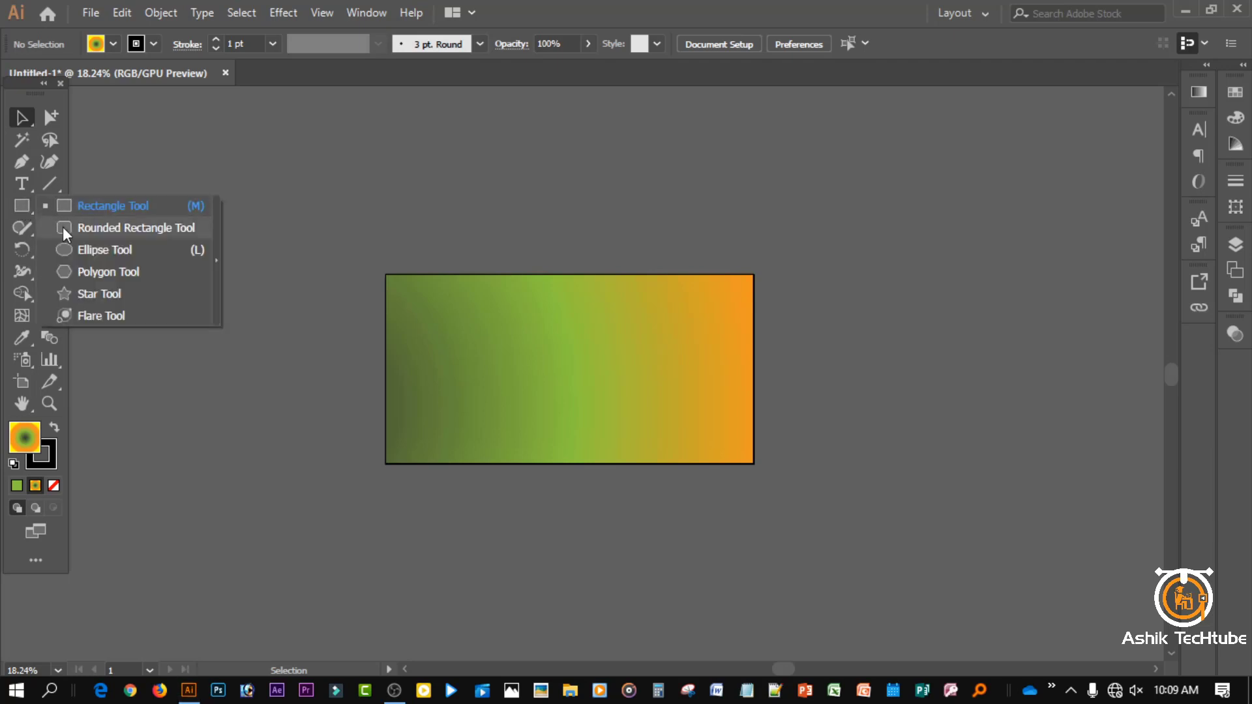
pyautogui.click(87, 295)
pyautogui.scroll(5, 519, 327)
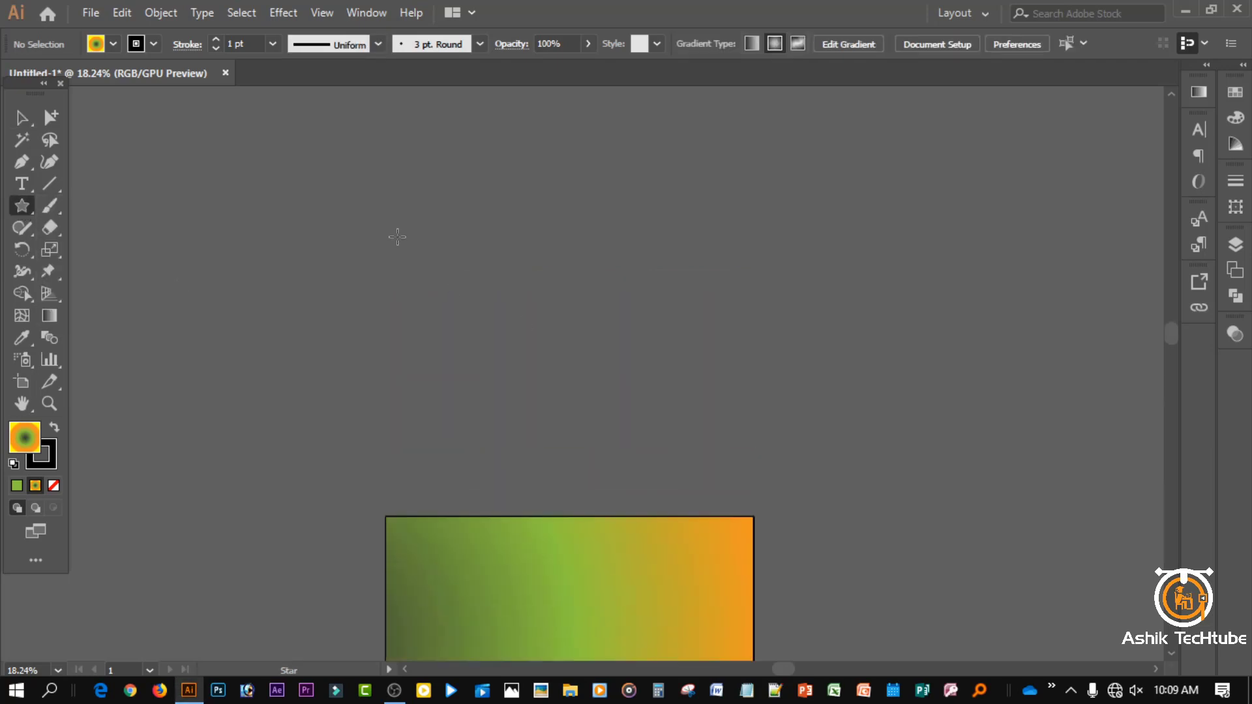
pyautogui.moveTo(399, 235)
pyautogui.mouseDown()
pyautogui.moveTo(530, 334)
pyautogui.moveTo(490, 316)
pyautogui.mouseUp()
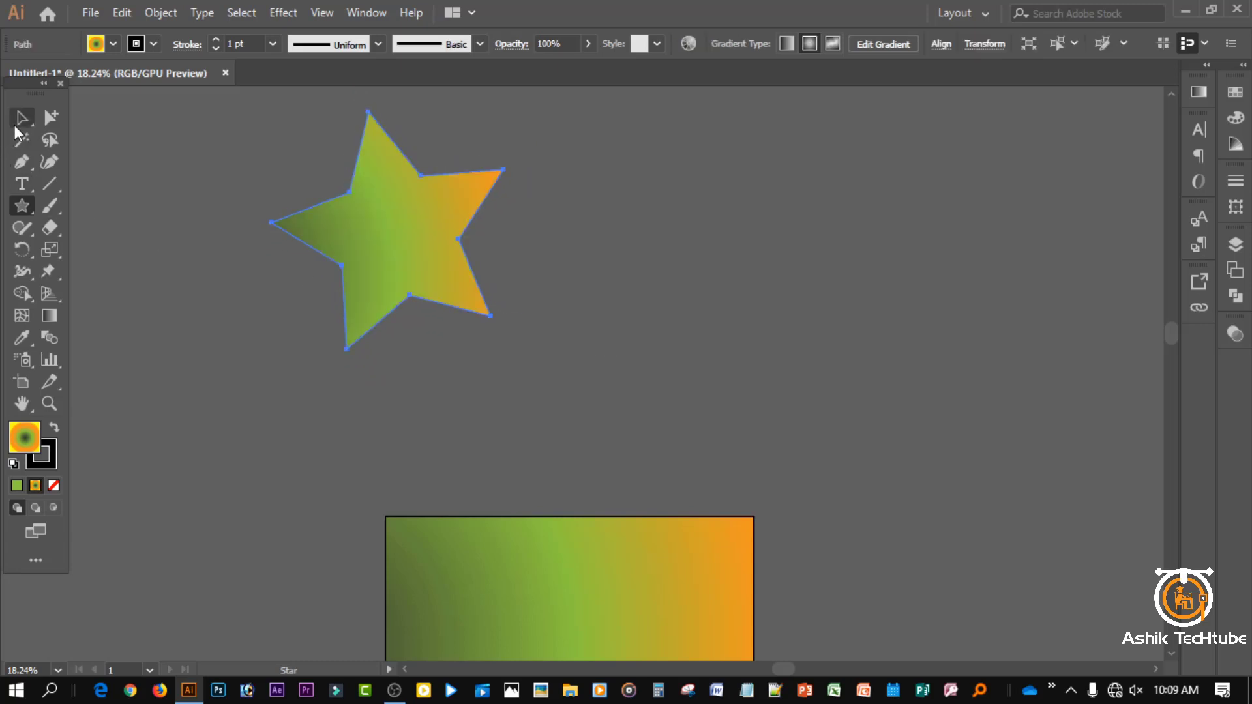
pyautogui.press('v')
pyautogui.click(195, 227)
pyautogui.click(390, 216)
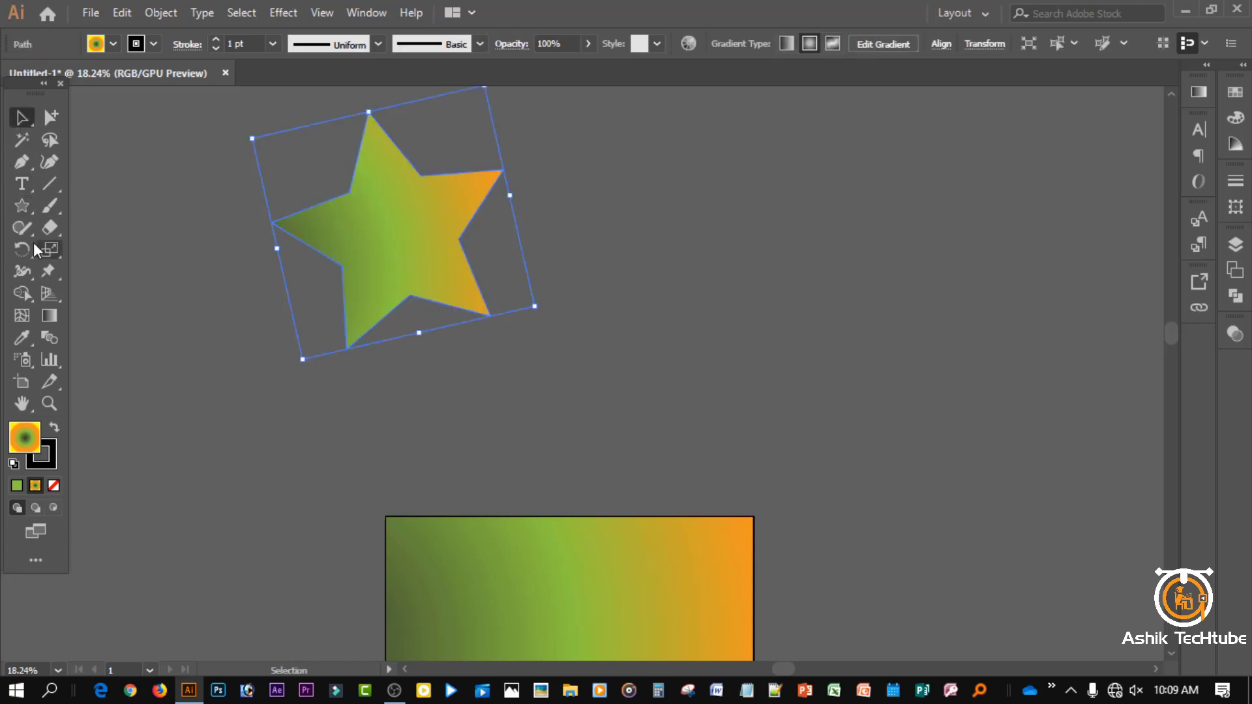
# Recolor the orange stop of the star's radial gradient dark blue.
pyautogui.click(50, 317)
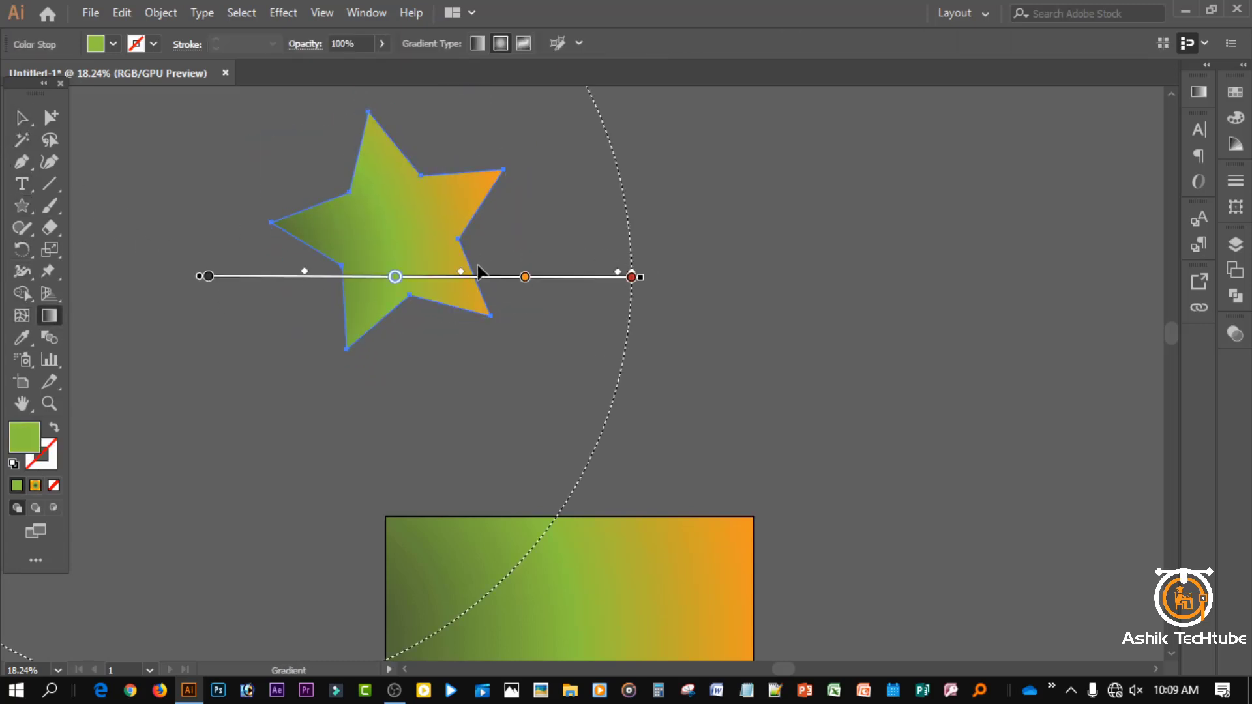
pyautogui.doubleClick(525, 277)
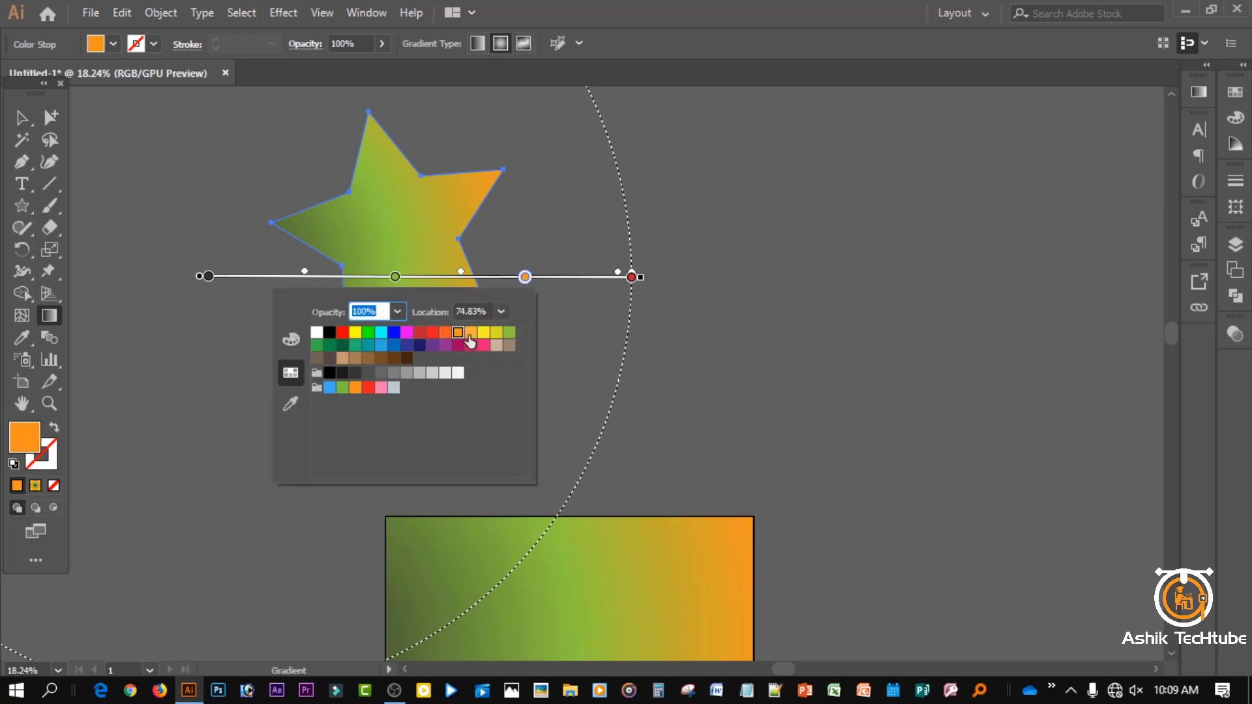
pyautogui.click(470, 334)
pyautogui.click(416, 348)
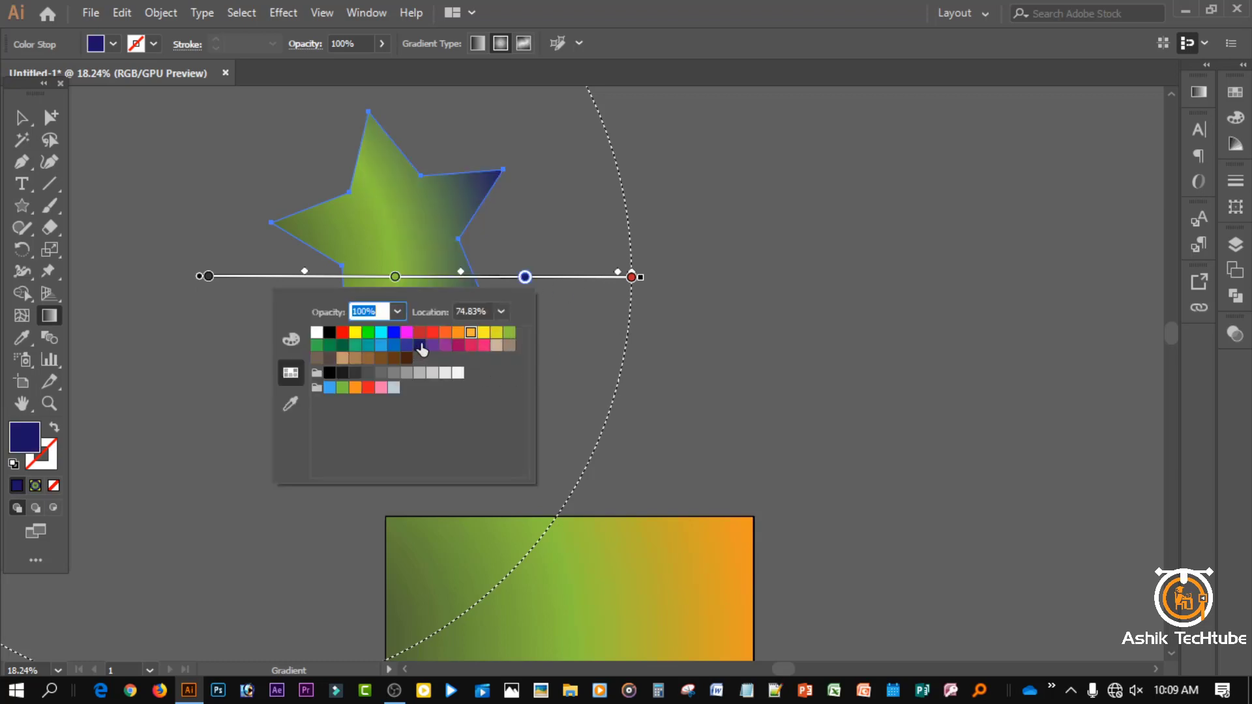
pyautogui.click(699, 253)
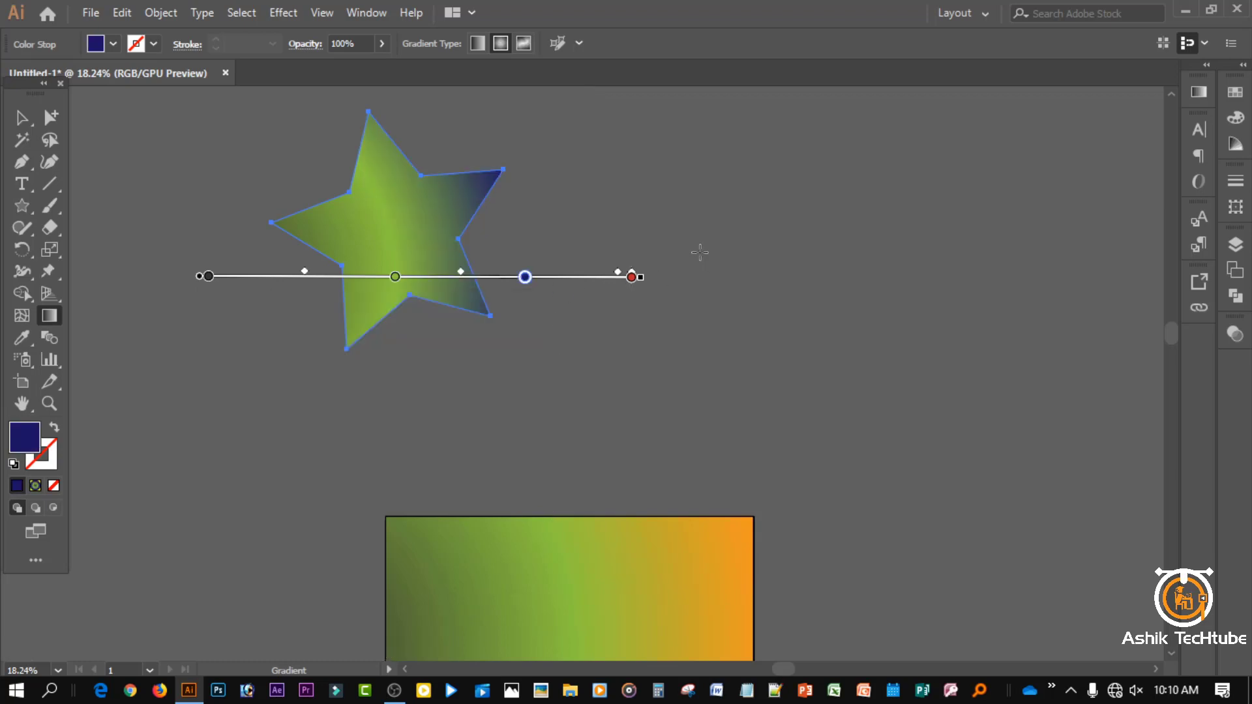
# On the star's gradient, move the midpoint after the dark blue stop close to it and shift the red stop inward from the yellow end.
pyautogui.click(632, 277)
pyautogui.moveTo(618, 272); pyautogui.dragTo(539, 271)
pyautogui.moveTo(631, 277); pyautogui.dragTo(580, 277)
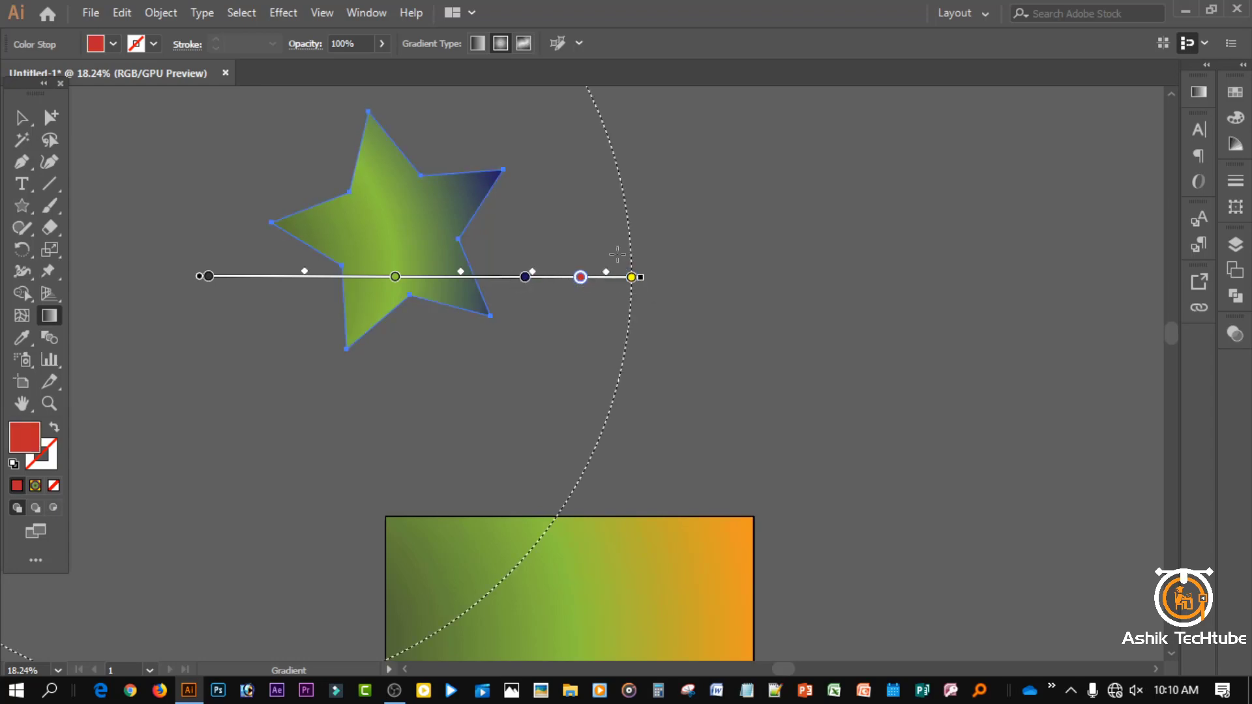
# Redraw the star's radial gradient in several directions, ending with its dark gray center in the middle of the star.
pyautogui.moveTo(269, 168); pyautogui.dragTo(485, 312)
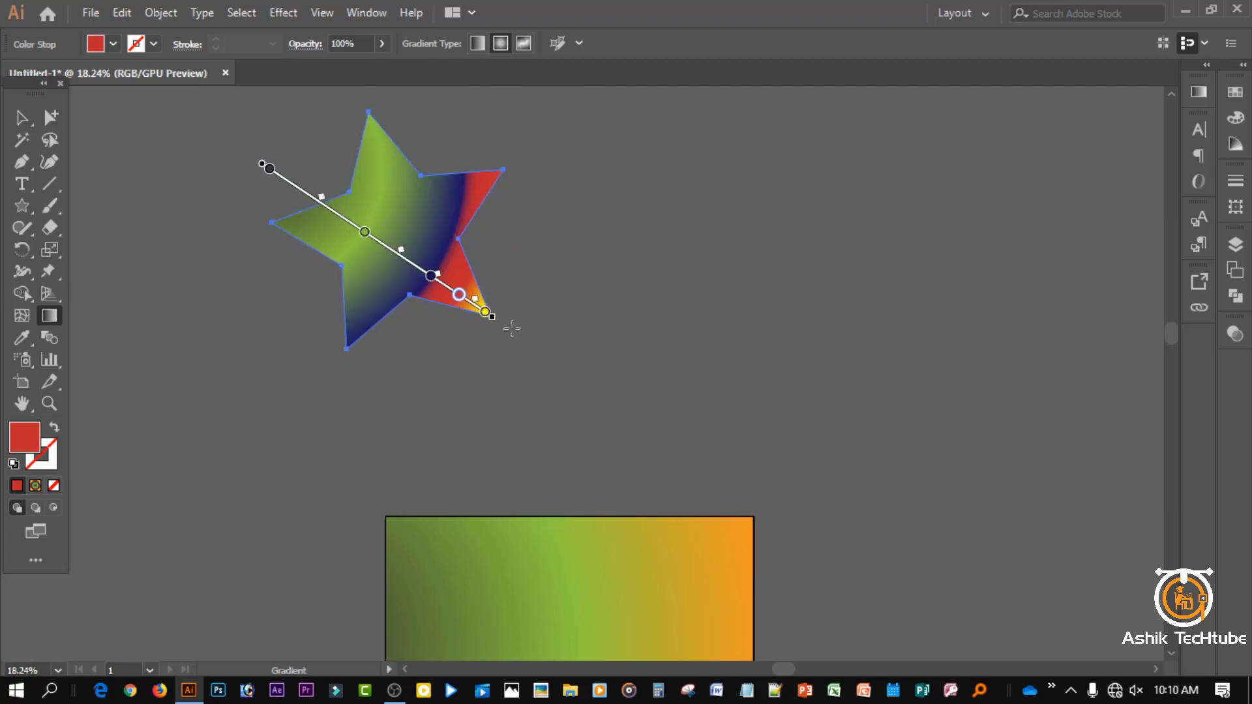
pyautogui.moveTo(568, 291); pyautogui.dragTo(383, 240)
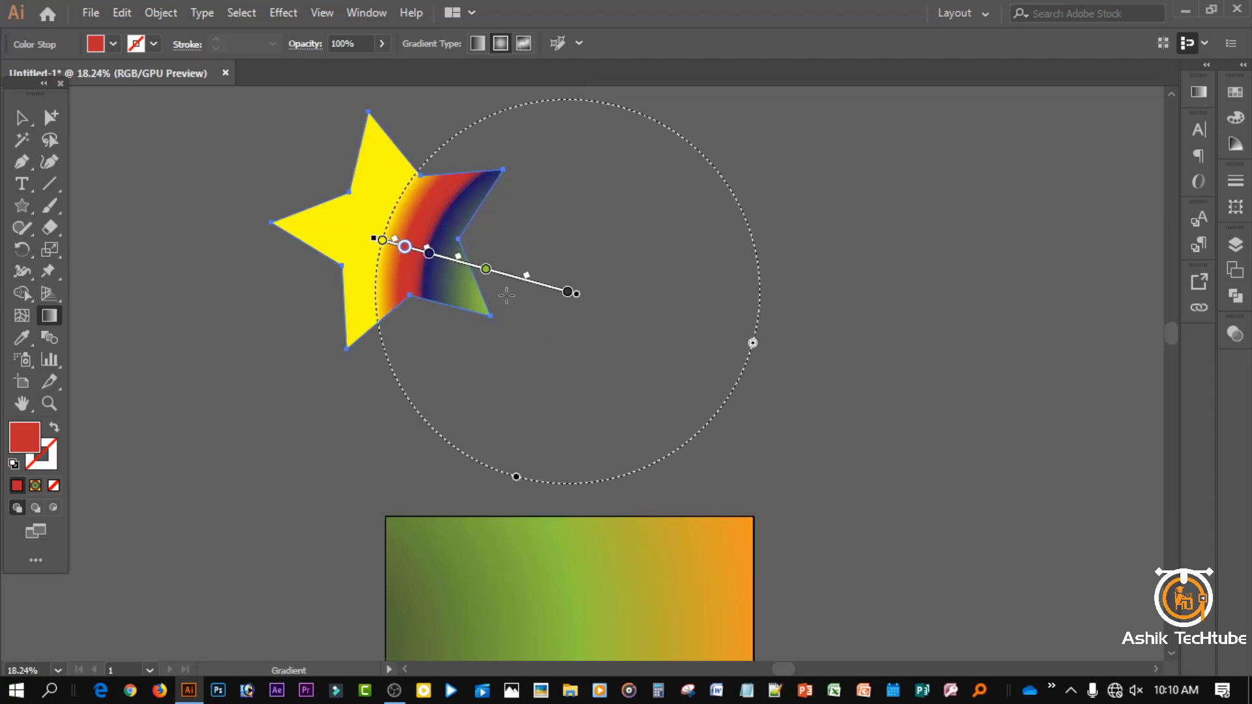
pyautogui.moveTo(515, 276)
pyautogui.mouseDown()
pyautogui.moveTo(324, 244)
pyautogui.moveTo(393, 265)
pyautogui.moveTo(347, 234)
pyautogui.mouseUp()
pyautogui.press('v')
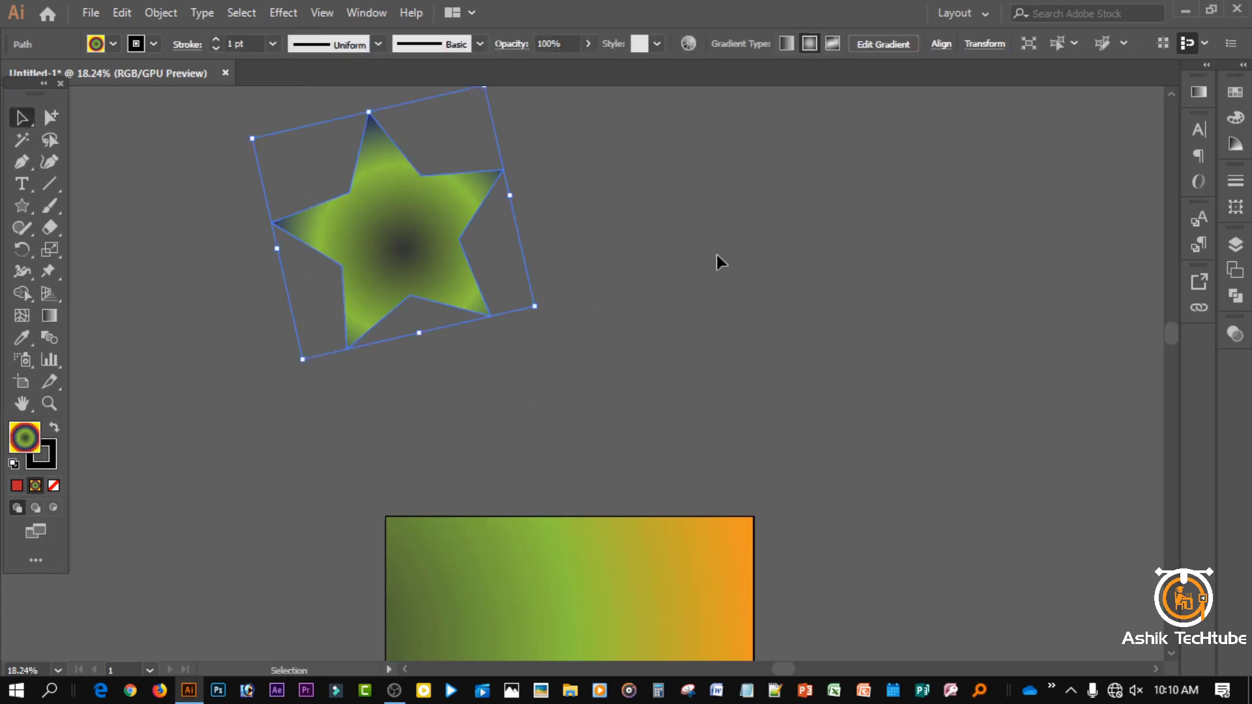
pyautogui.click(718, 258)
# Move the star into the empty area just left of the rectangle and deselect it.
pyautogui.moveTo(407, 248); pyautogui.dragTo(279, 515)
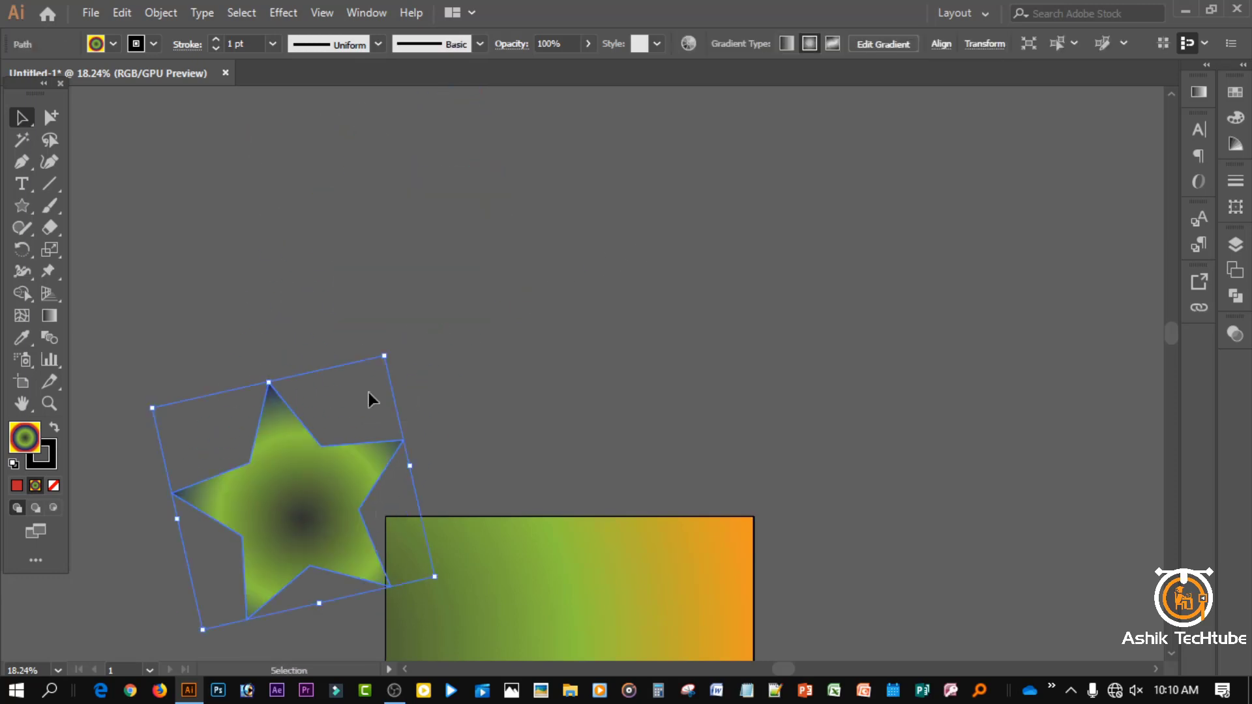
pyautogui.click(408, 365)
pyautogui.moveTo(304, 472); pyautogui.dragTo(251, 507)
pyautogui.click(542, 311)
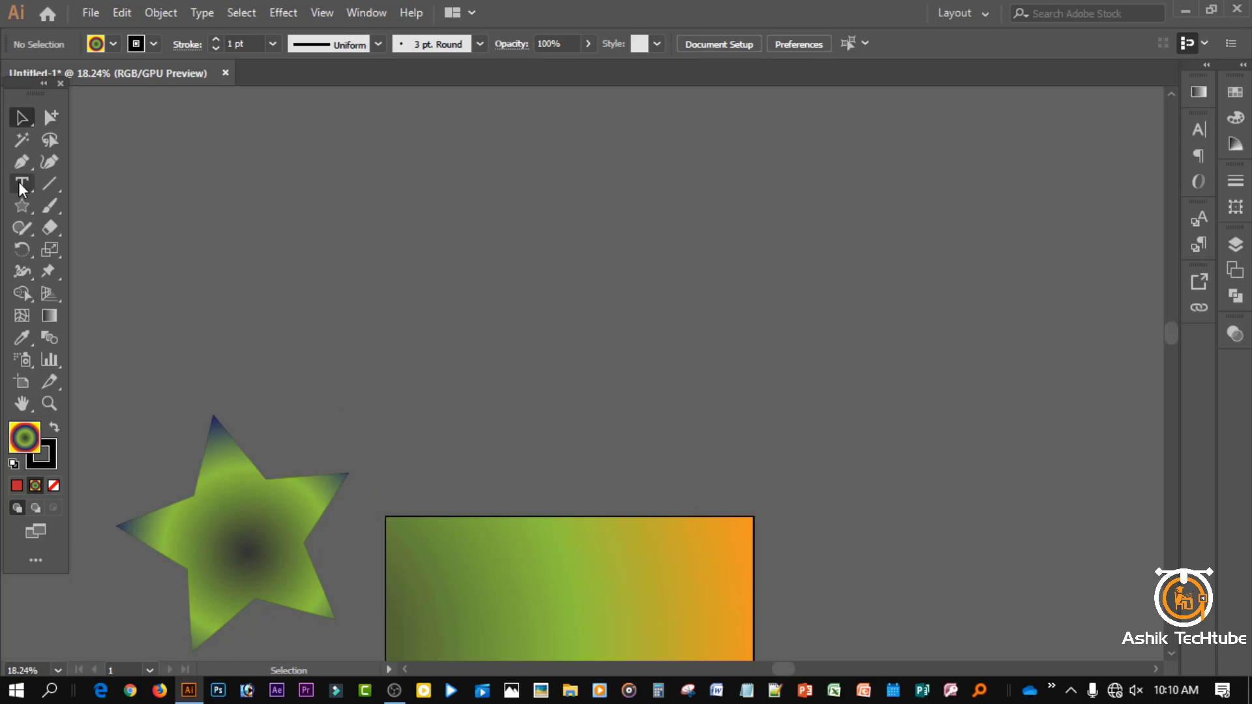
# Add a Lorem ipsum text line above the rectangle in the Masque font at 72 pt.
pyautogui.click(421, 268)
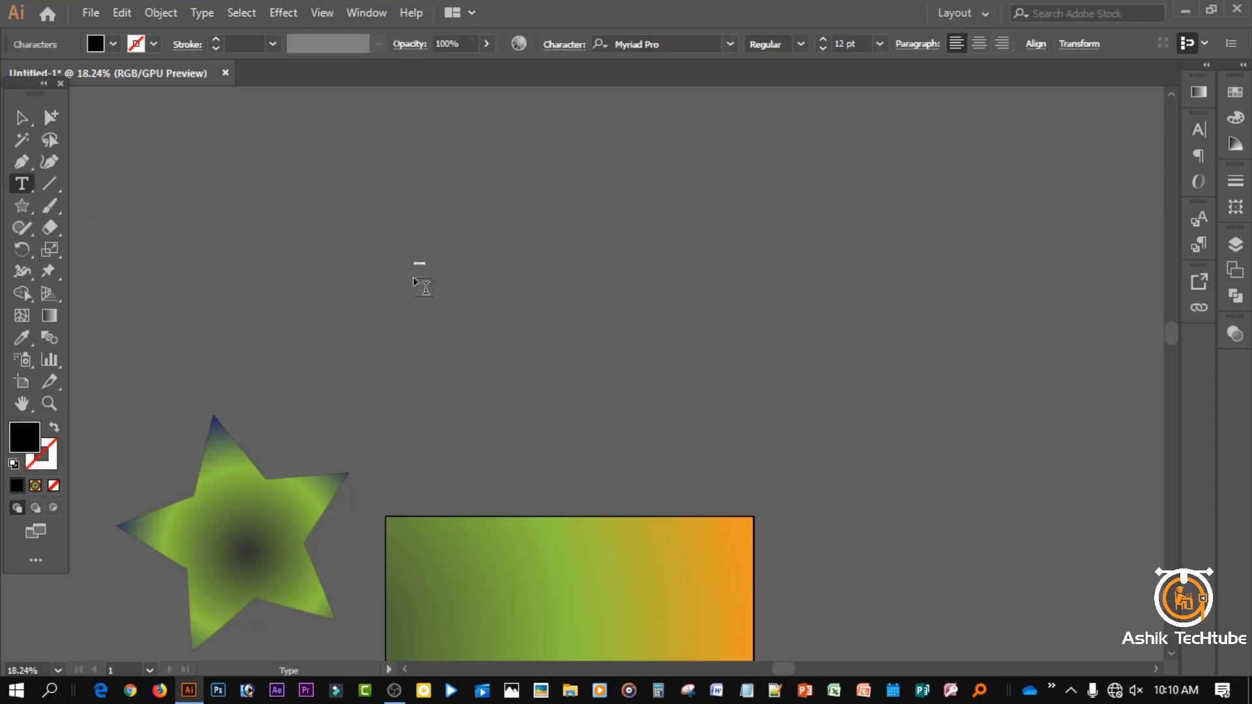
pyautogui.click(879, 43)
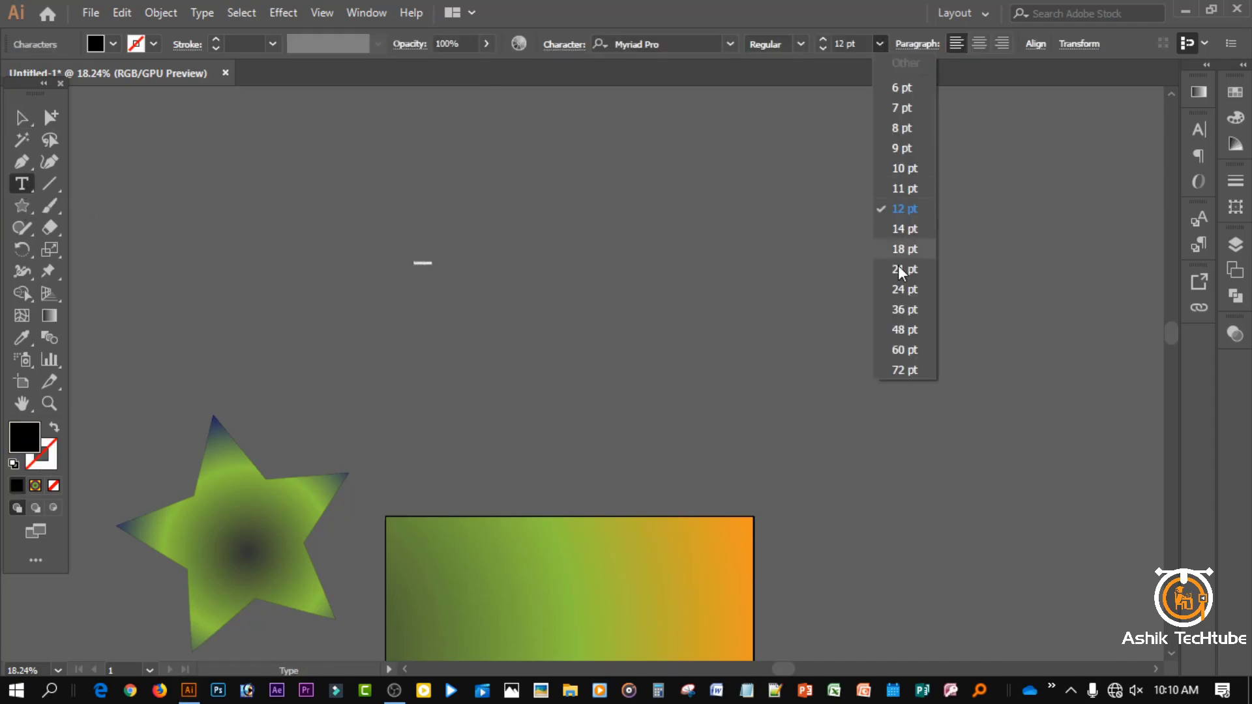
pyautogui.click(902, 370)
pyautogui.click(666, 44)
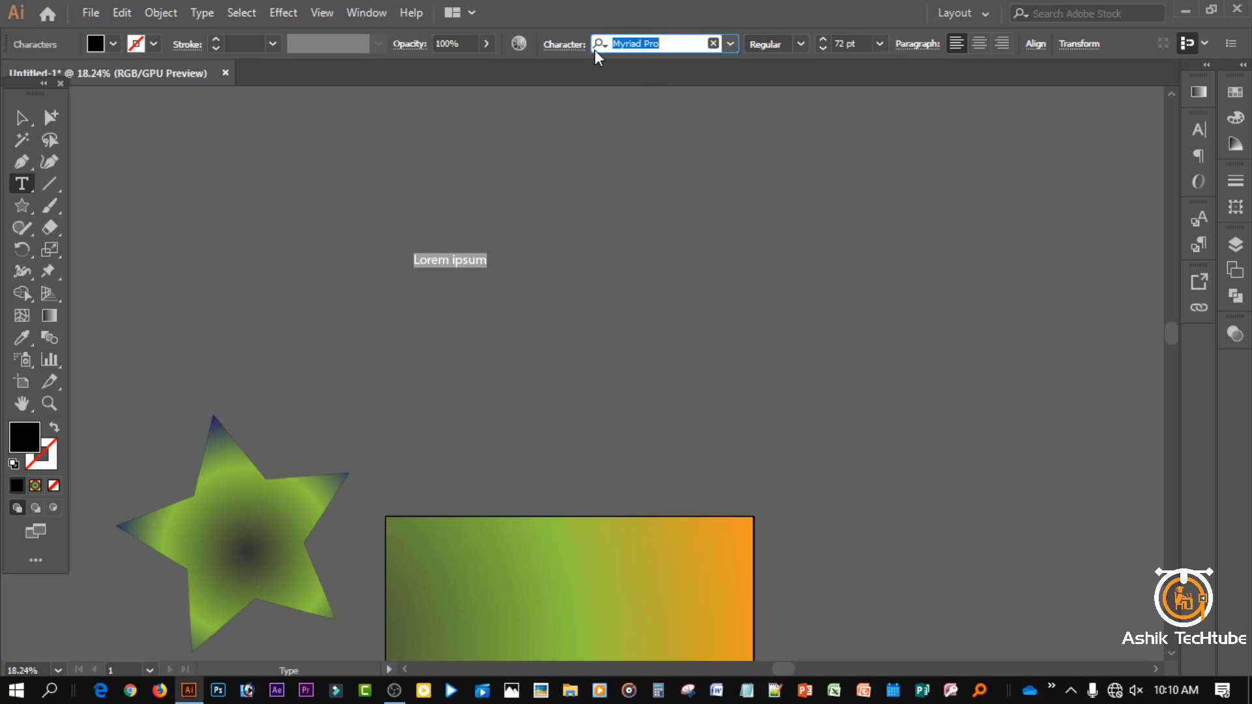
pyautogui.write('mas')
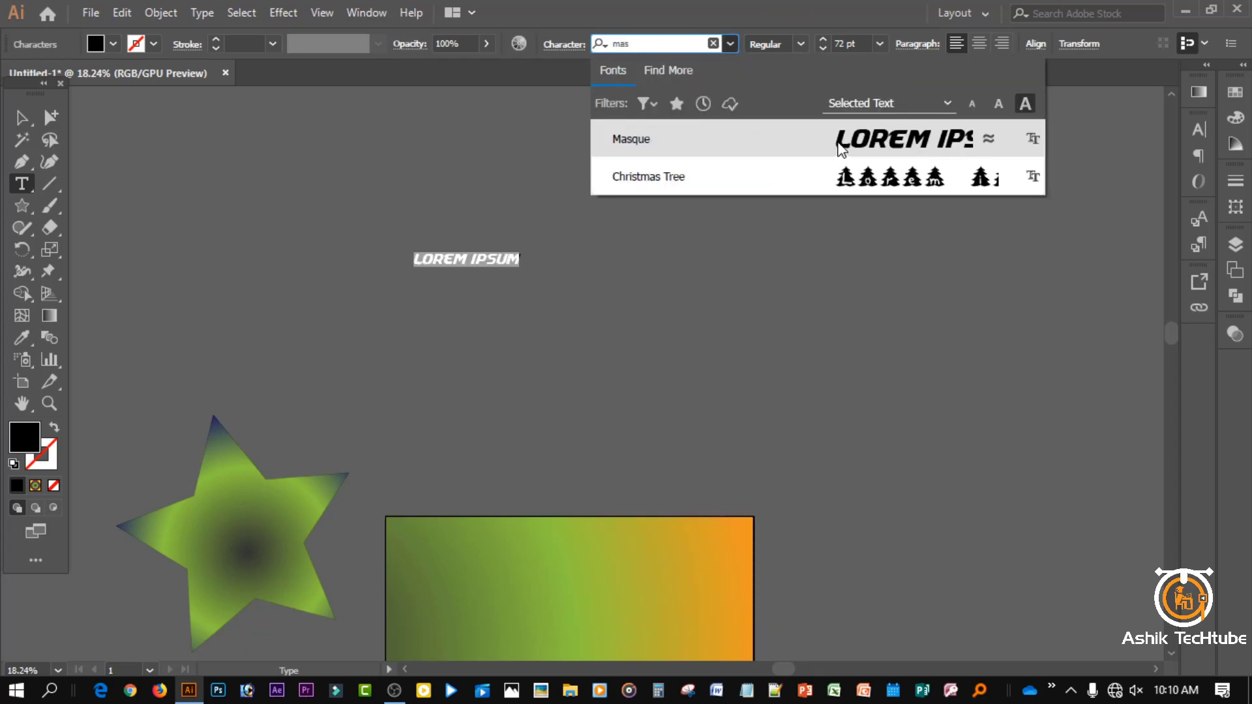
pyautogui.click(827, 139)
pyautogui.click(20, 120)
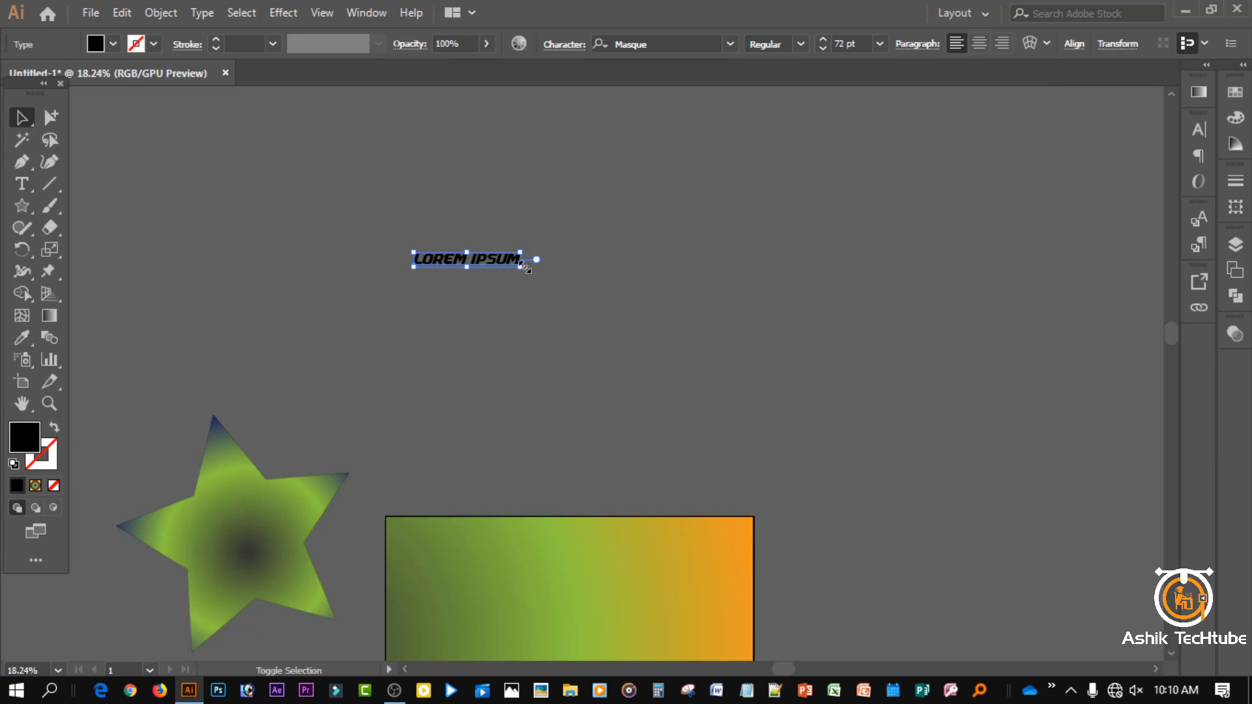
# Scale the text up proportionally to about 386 pt, position it above the rectangle, and deselect it.
pyautogui.moveTo(525, 268); pyautogui.dragTo(757, 389)
pyautogui.moveTo(537, 267); pyautogui.dragTo(686, 283)
pyautogui.click(711, 368)
# Fill the LOREM IPSUM text with white and deselect it.
pyautogui.hotkey('ctrl', 'space')
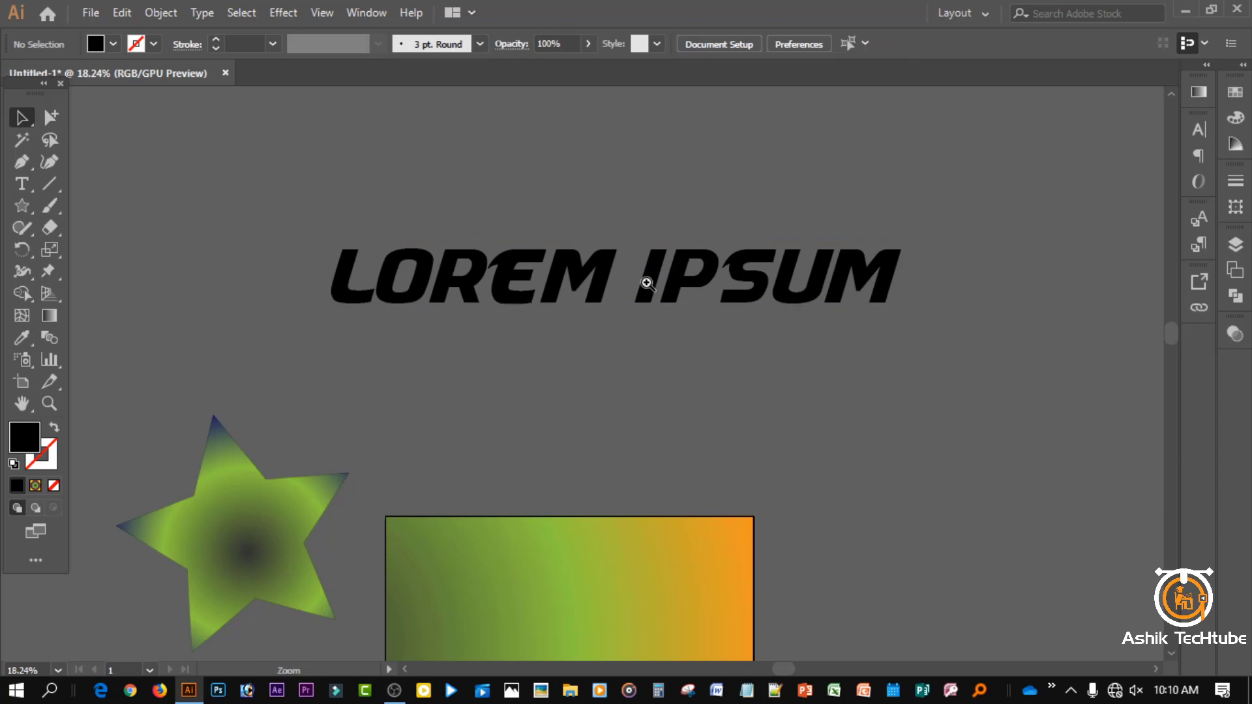
pyautogui.click(646, 283)
pyautogui.click(112, 44)
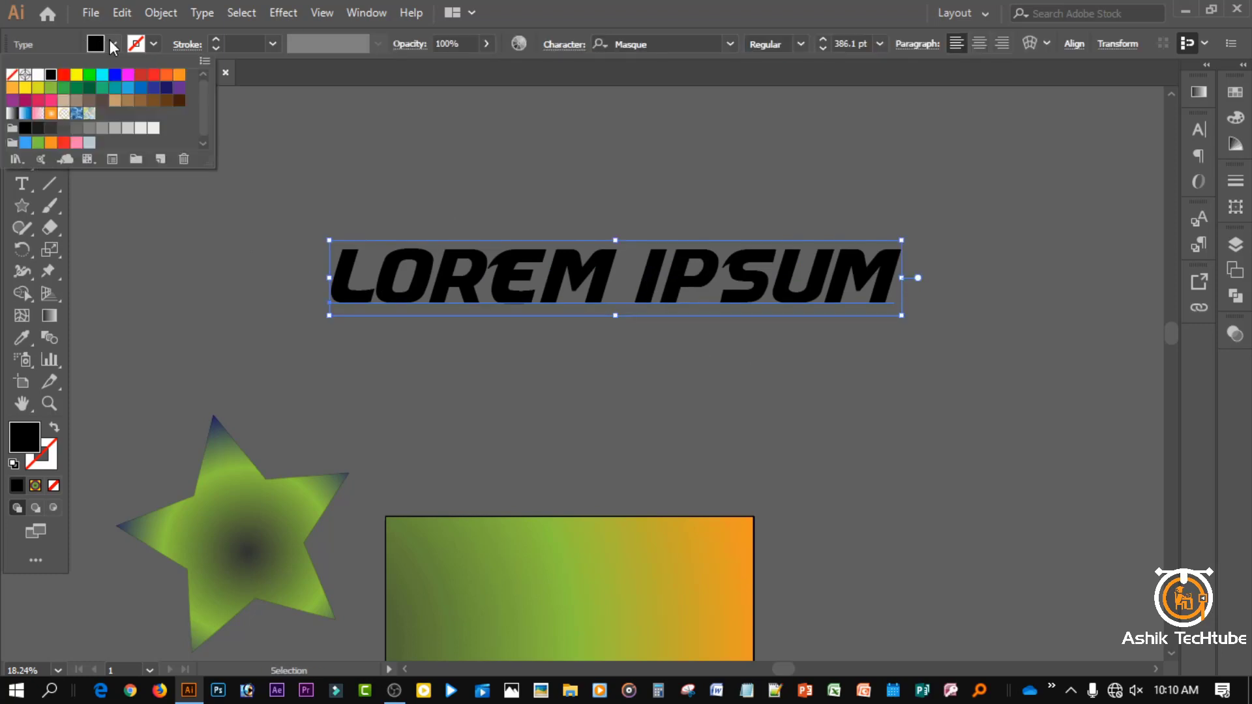
pyautogui.click(81, 74)
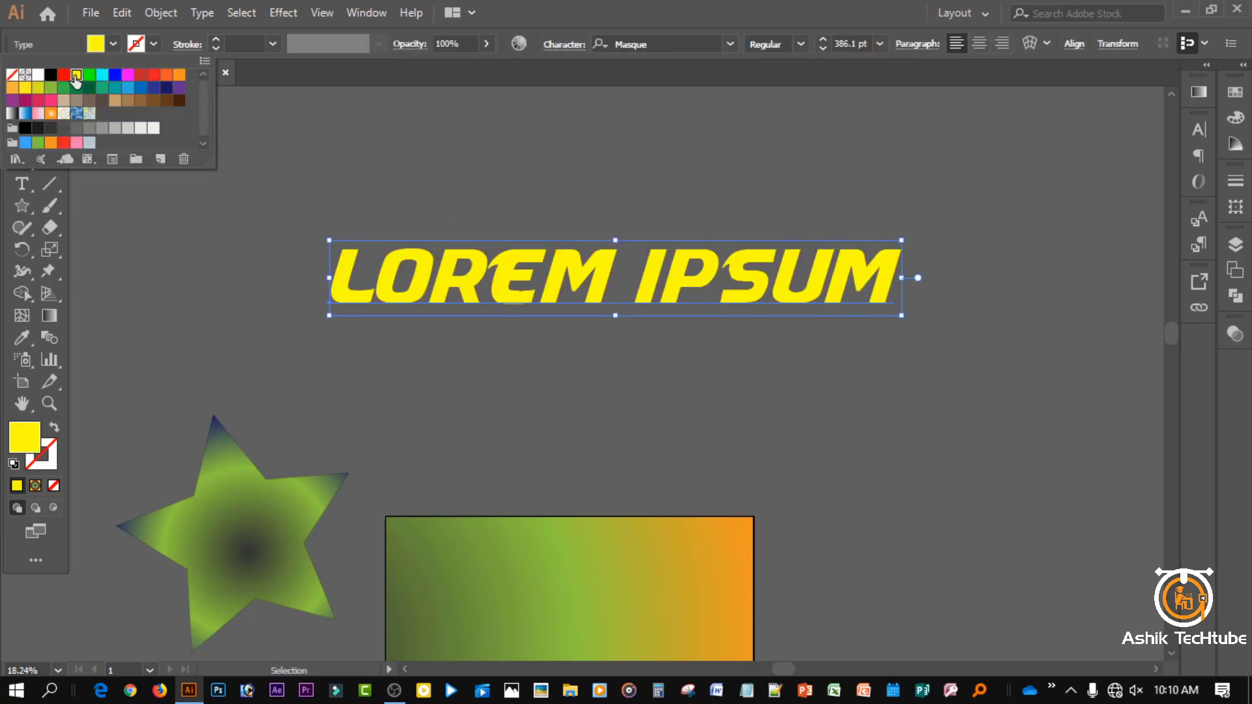
pyautogui.click(39, 75)
pyautogui.click(473, 179)
pyautogui.click(495, 175)
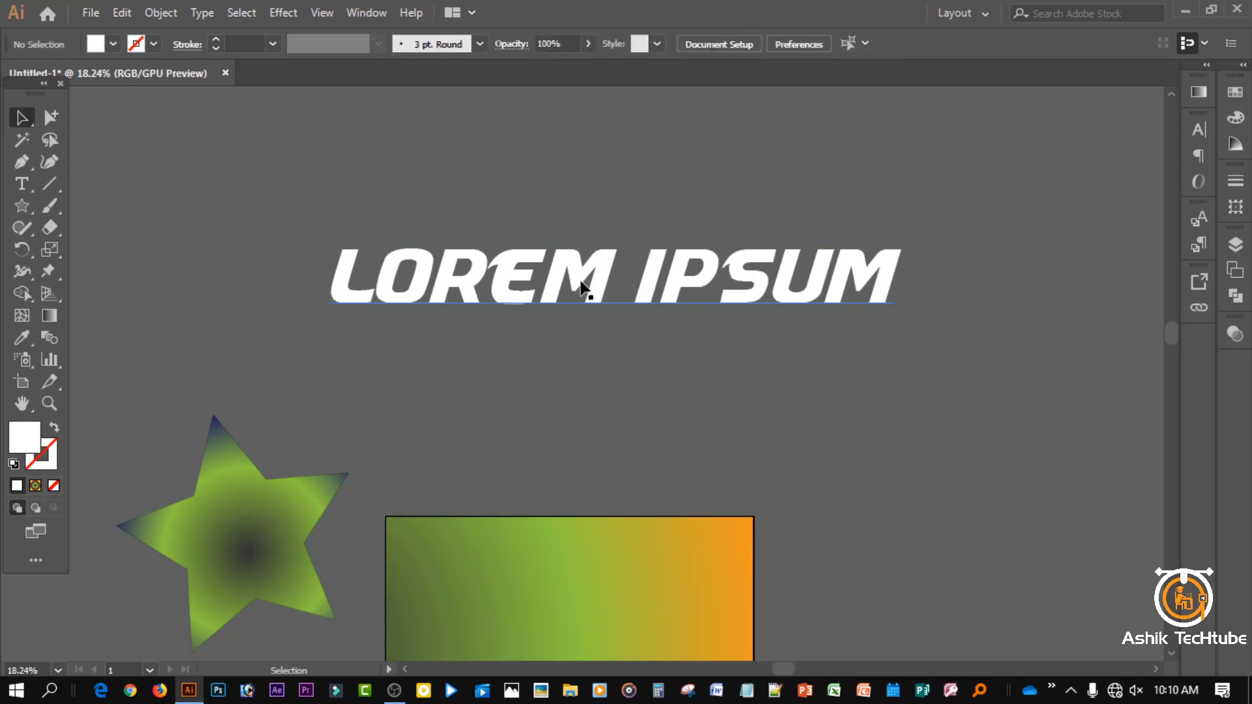
pyautogui.scroll(-2, 582, 287)
pyautogui.click(590, 213)
pyautogui.click(605, 326)
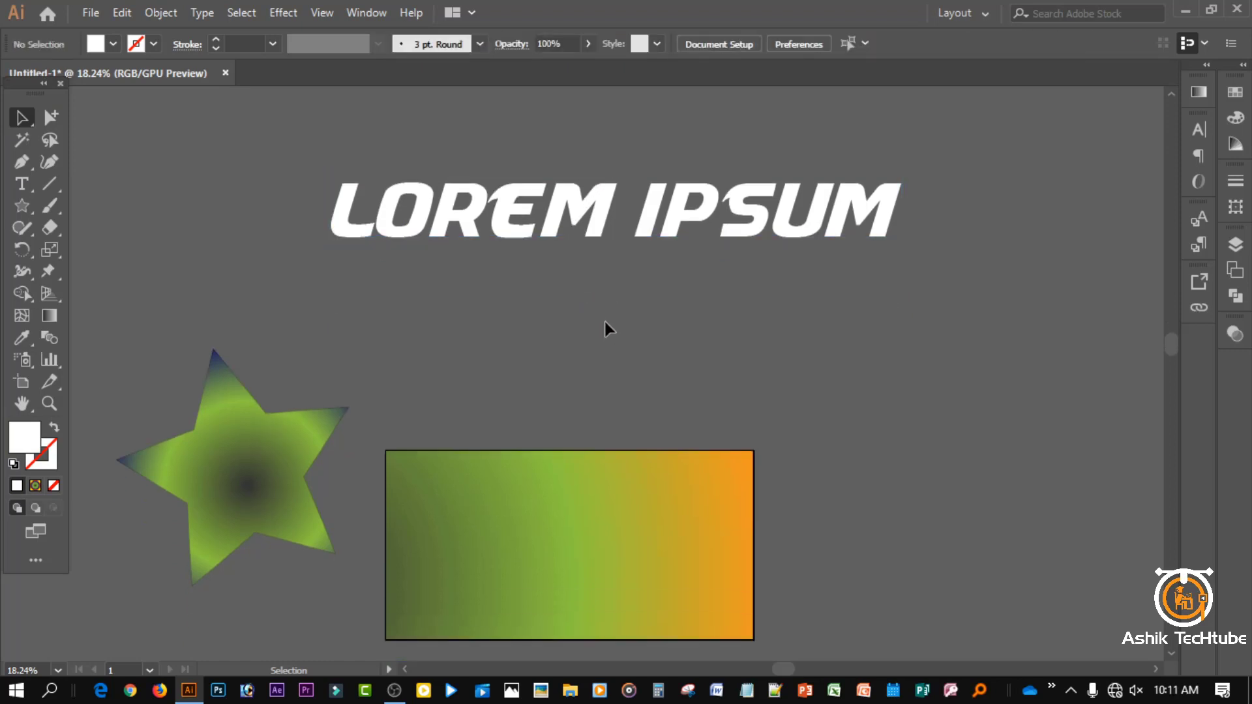
# Place the Adobe Illustrator Basic Problems banner image from File Explorer's recent files between the text and the rectangle, and embed it.
pyautogui.click(571, 693)
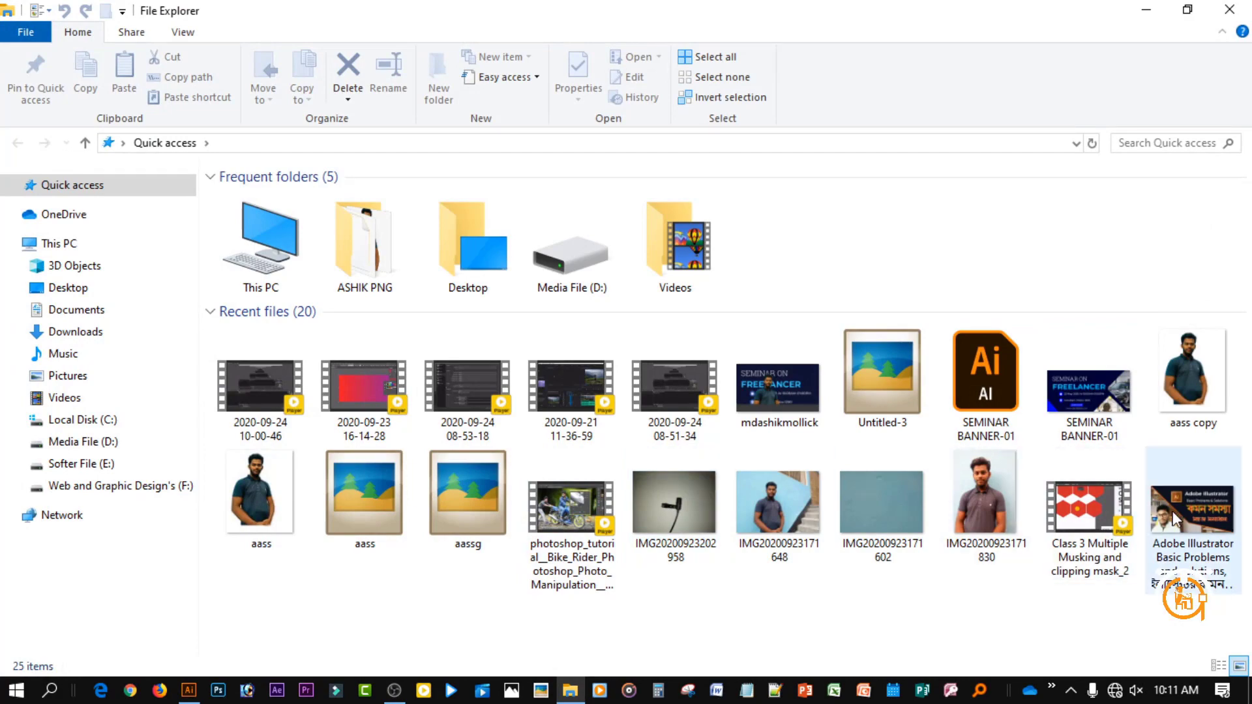
pyautogui.moveTo(1192, 519); pyautogui.dragTo(538, 354)
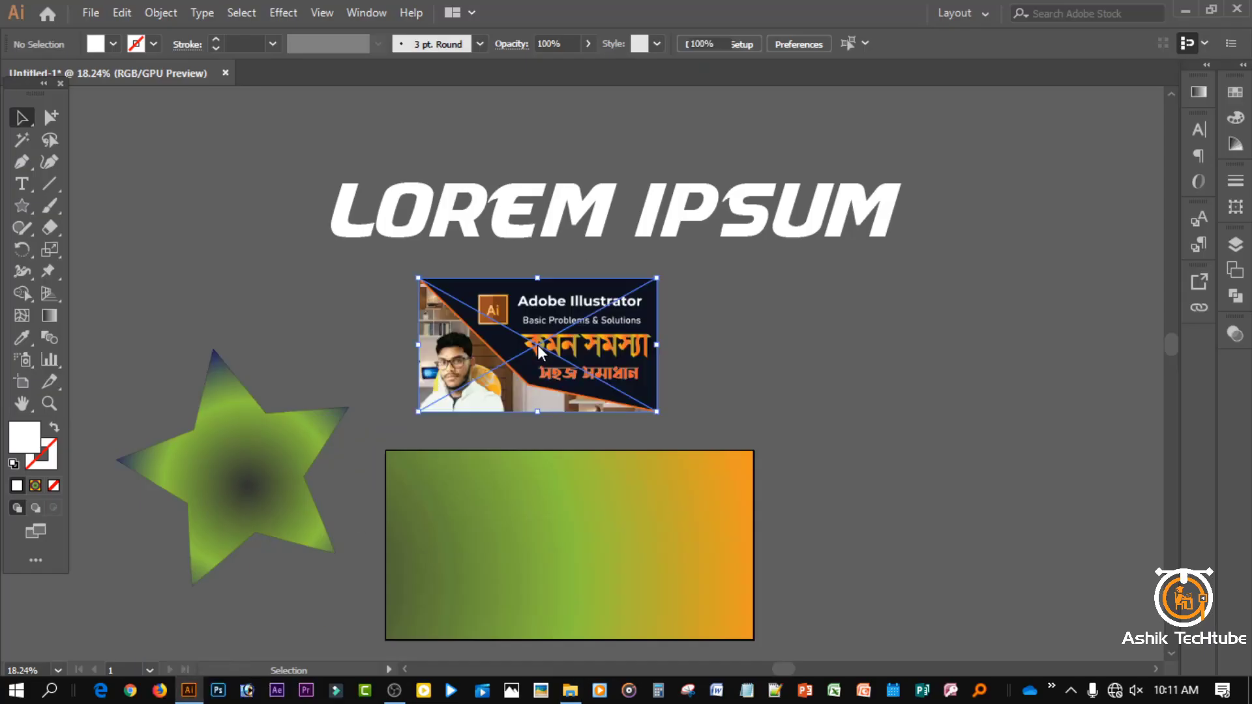
pyautogui.scroll(1, 539, 353)
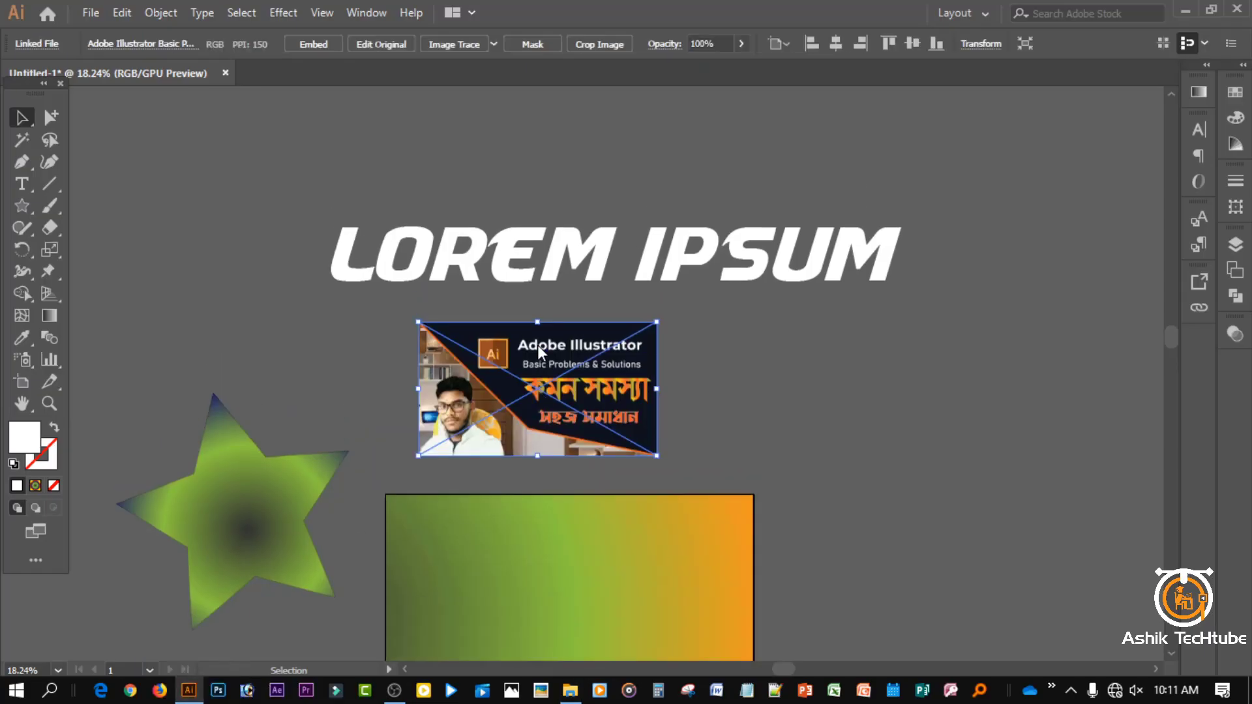
pyautogui.click(313, 45)
# Inspect the banner's gradient lettering up close, move the image below the right end of the LOREM IPSUM text, and select the text.
pyautogui.click(577, 430)
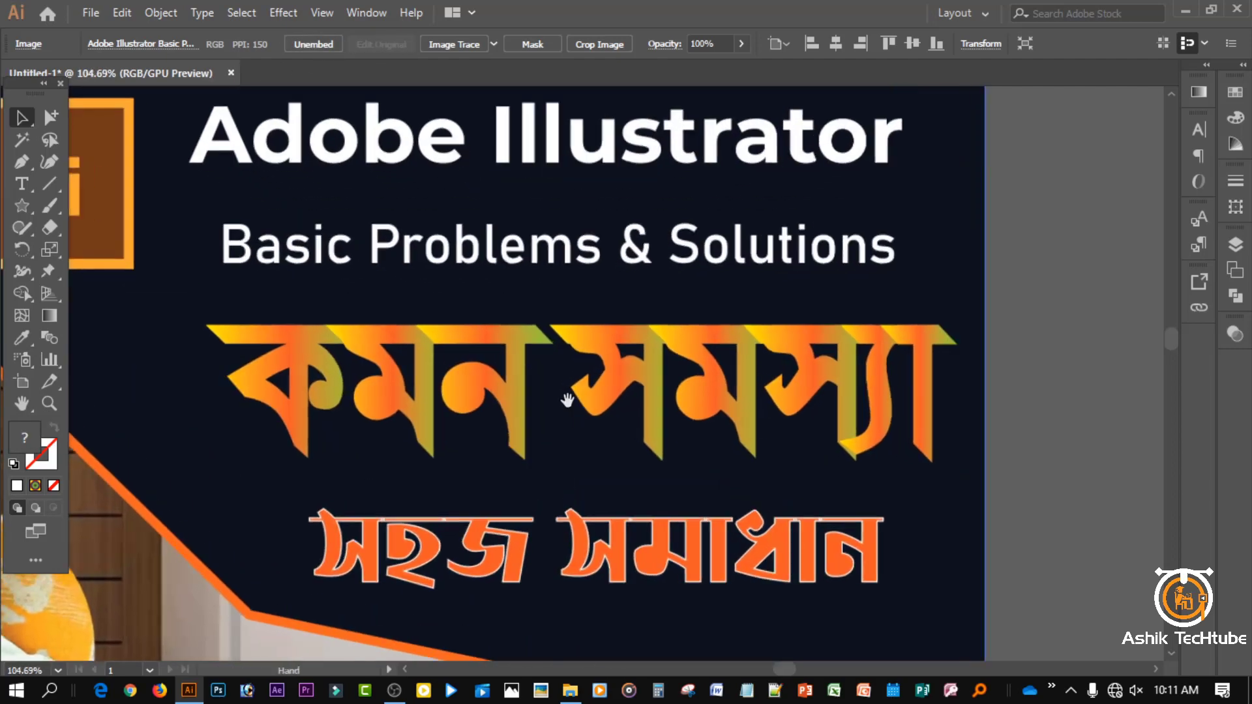
pyautogui.click(569, 415)
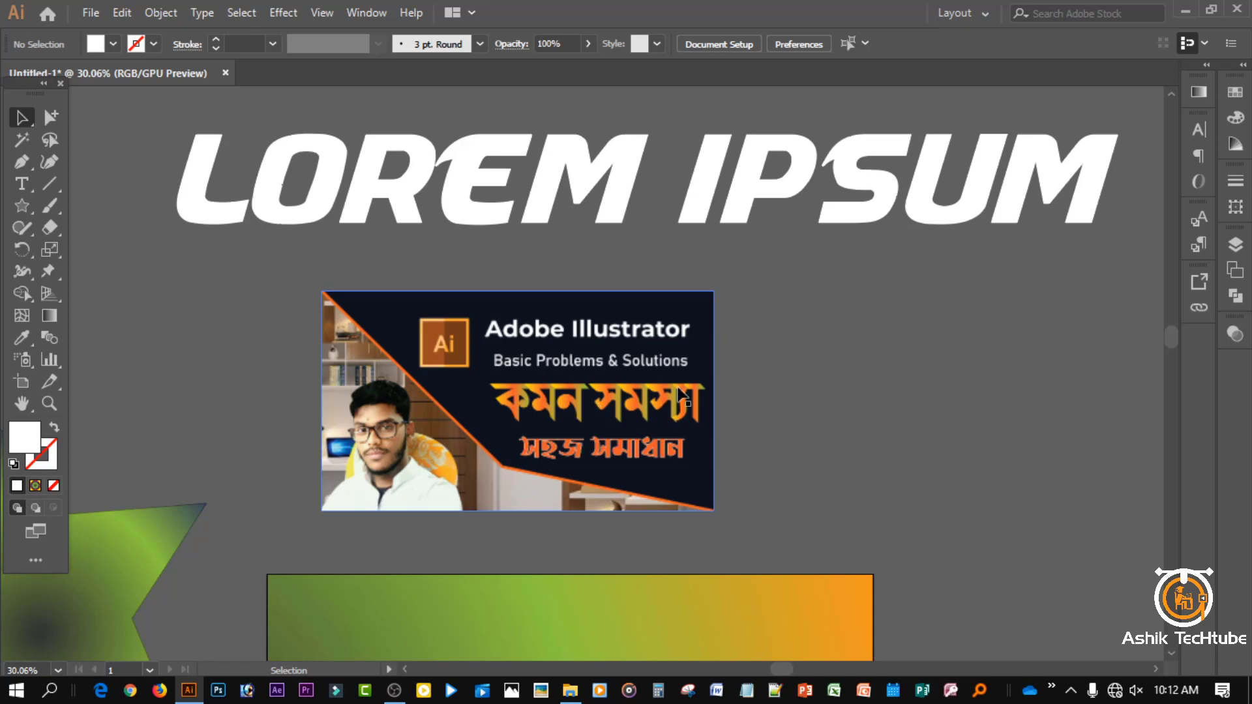
pyautogui.moveTo(582, 398); pyautogui.dragTo(1014, 428)
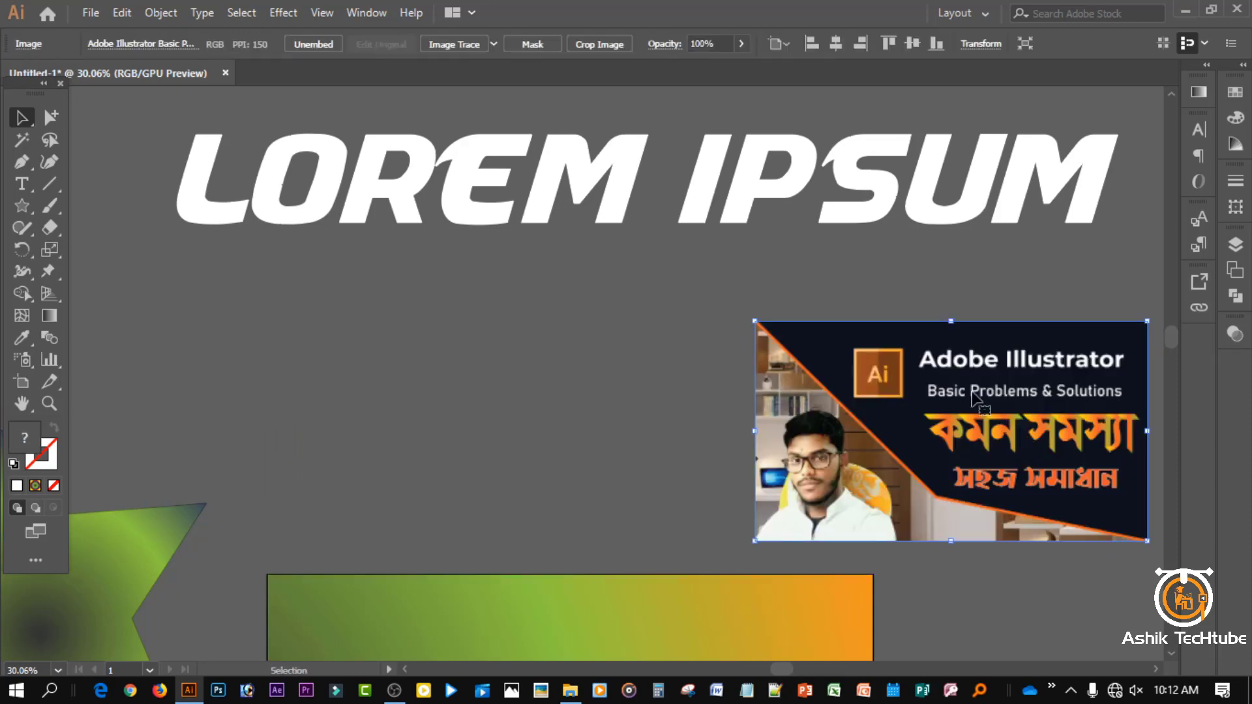
pyautogui.scroll(3, 958, 450)
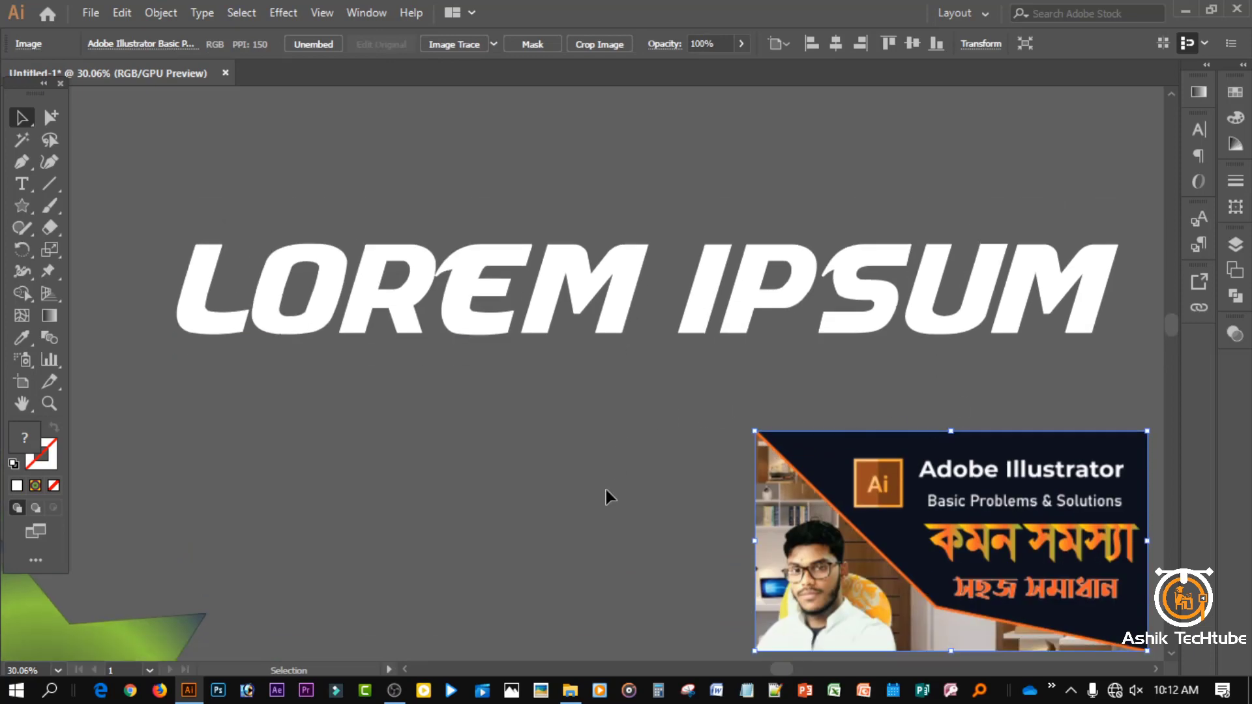
pyautogui.click(606, 491)
pyautogui.click(610, 280)
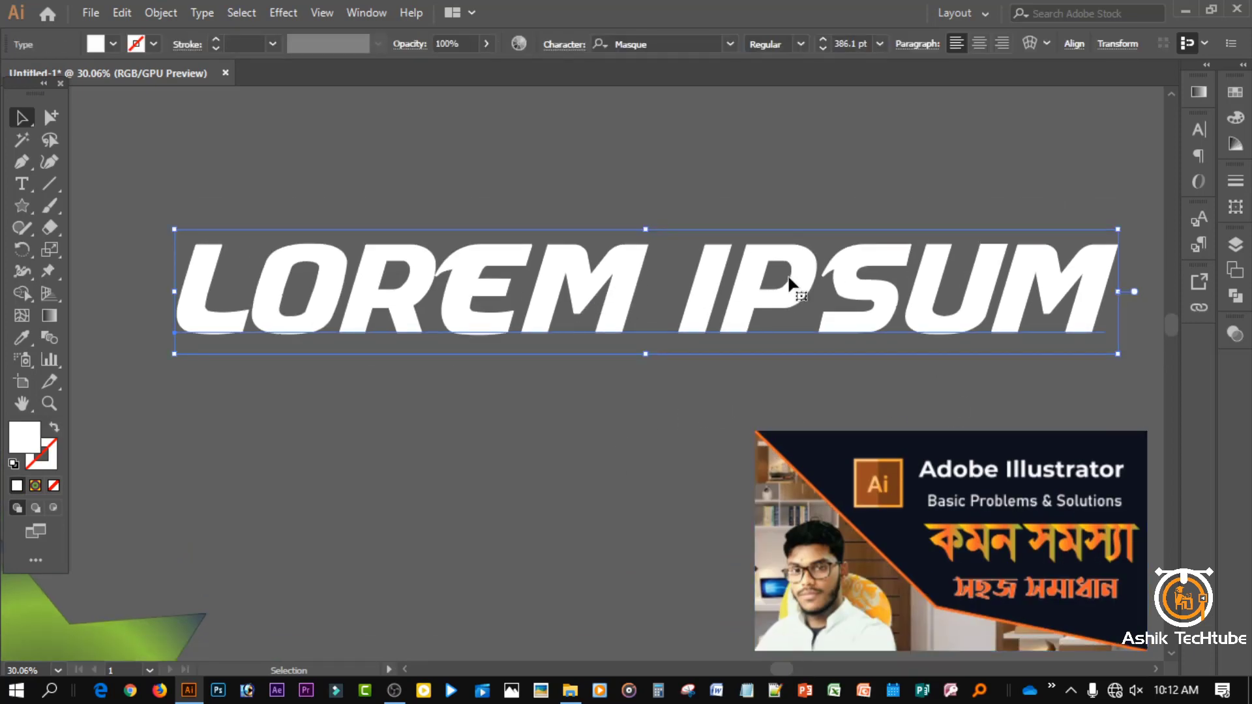
# Expand the LOREM IPSUM text's object and fill into shapes, then deselect it.
pyautogui.click(158, 14)
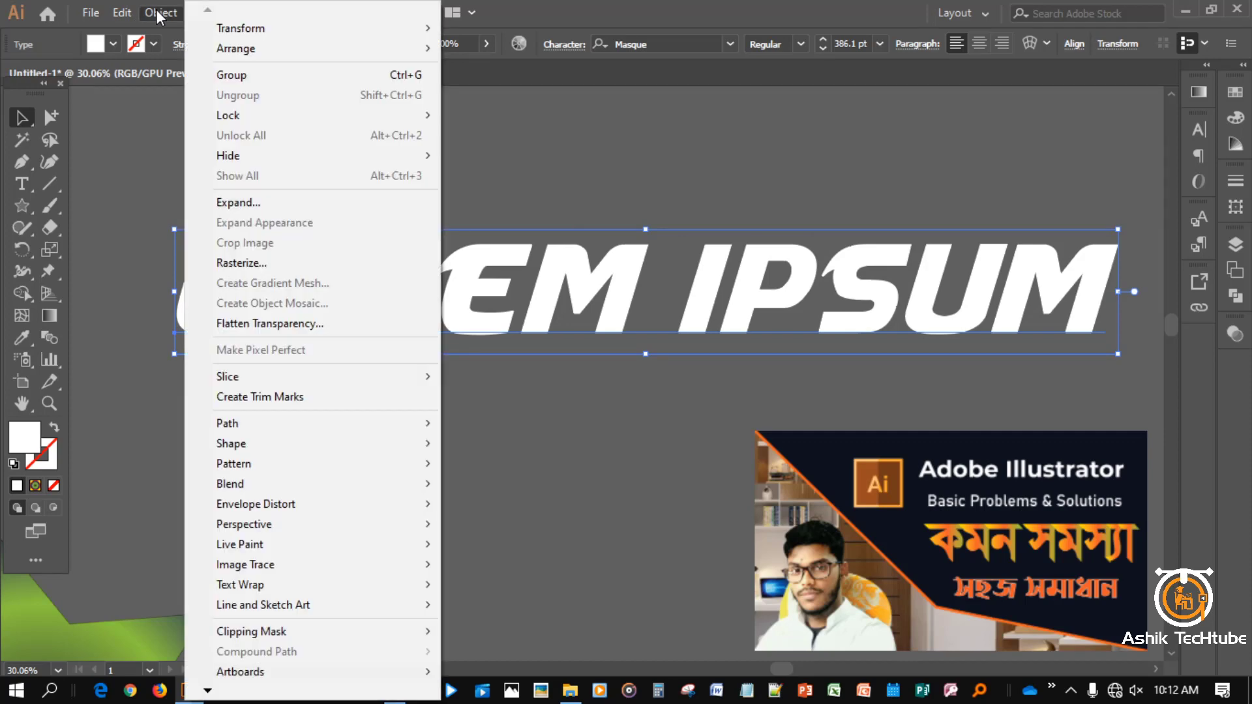
pyautogui.click(658, 272)
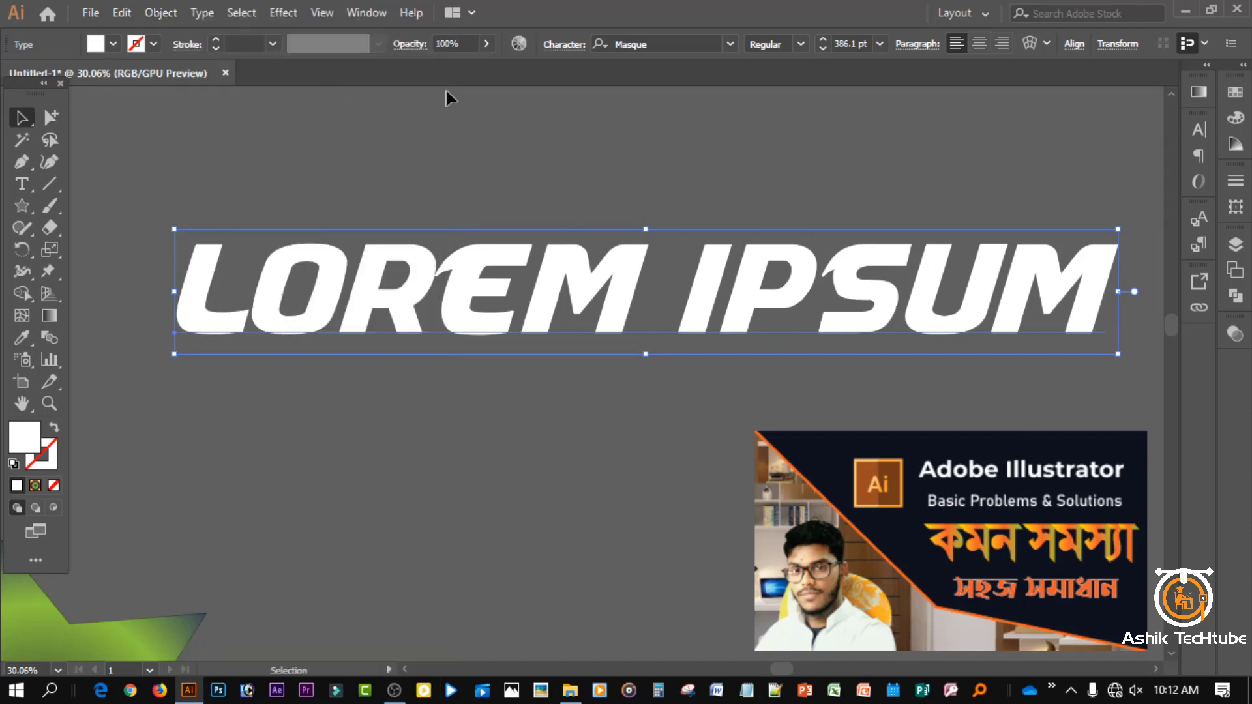
pyautogui.click(161, 12)
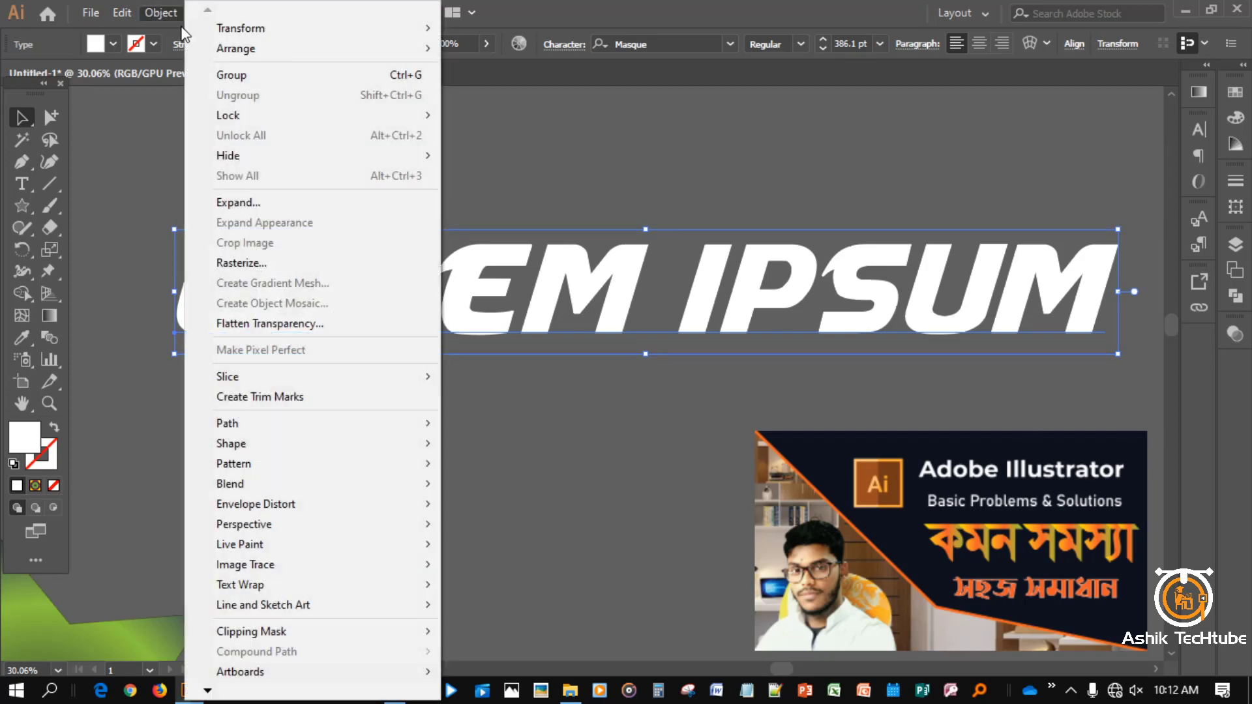
pyautogui.click(241, 204)
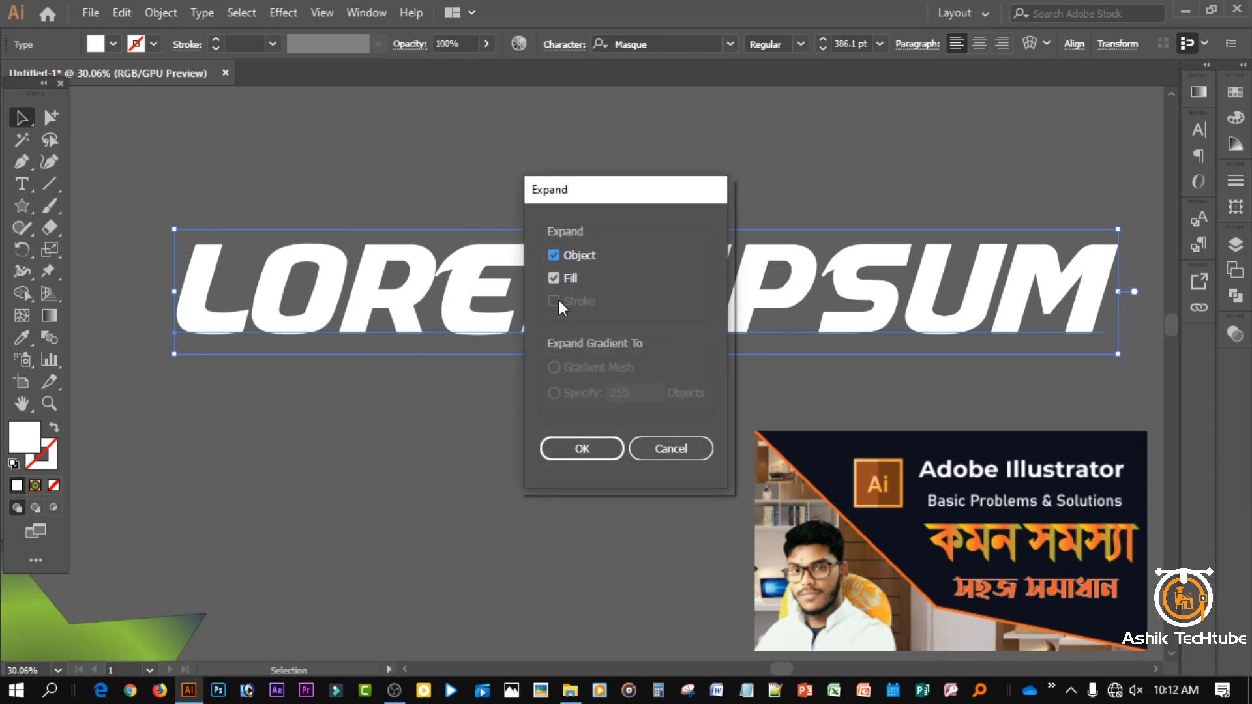
pyautogui.click(568, 452)
pyautogui.click(579, 185)
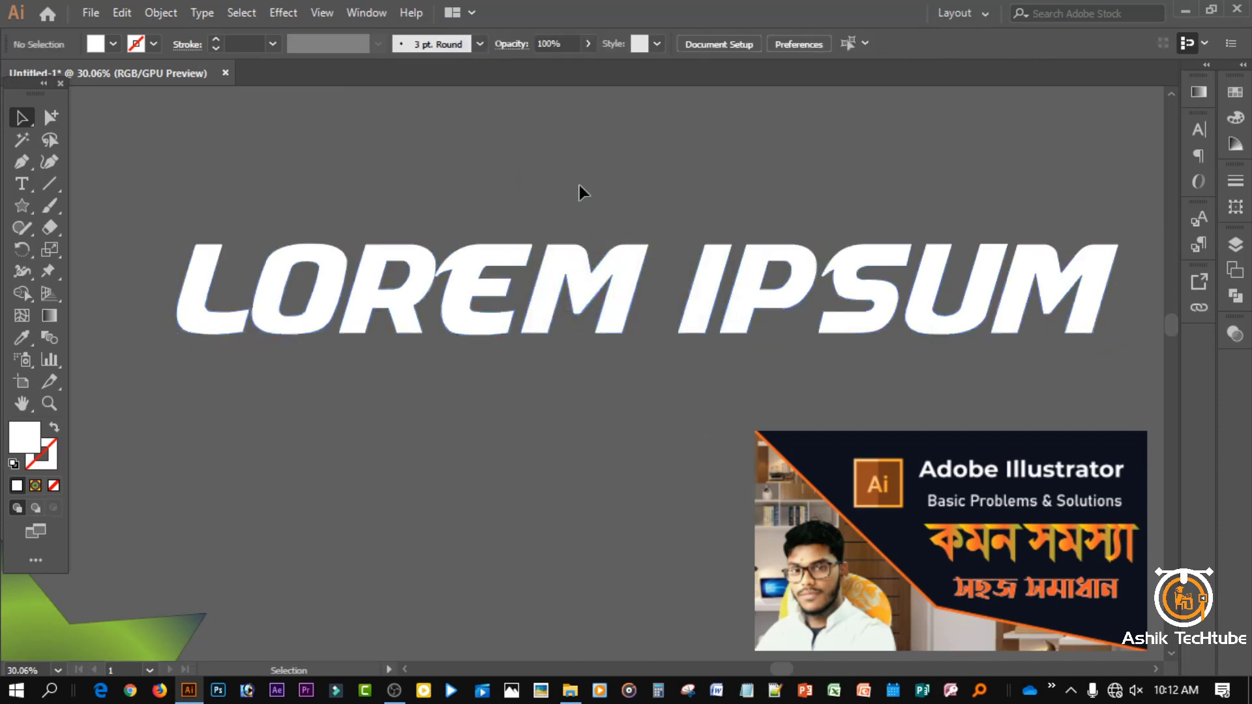
# Apply the existing multicolor radial gradient to the fill of the expanded LOREM IPSUM lettering.
pyautogui.click(558, 278)
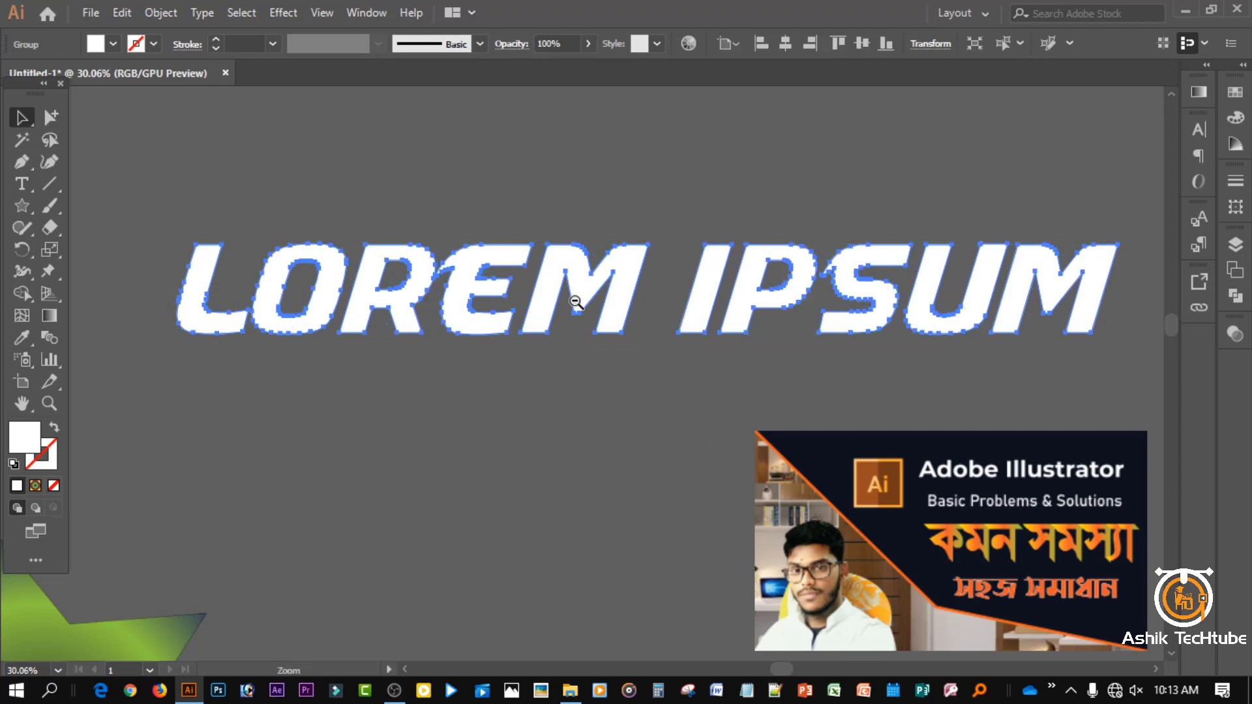
pyautogui.moveTo(574, 295); pyautogui.dragTo(552, 283)
pyautogui.moveTo(542, 389); pyautogui.dragTo(517, 396)
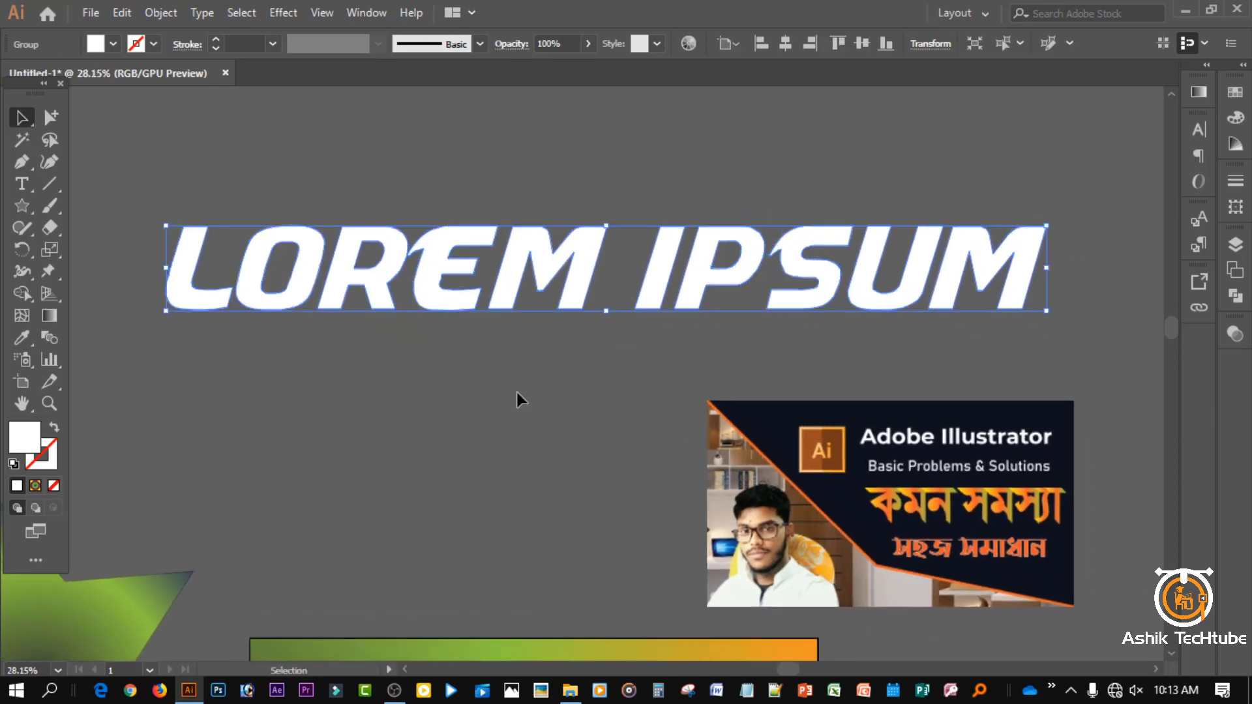
pyautogui.click(517, 397)
pyautogui.click(512, 273)
pyautogui.click(373, 13)
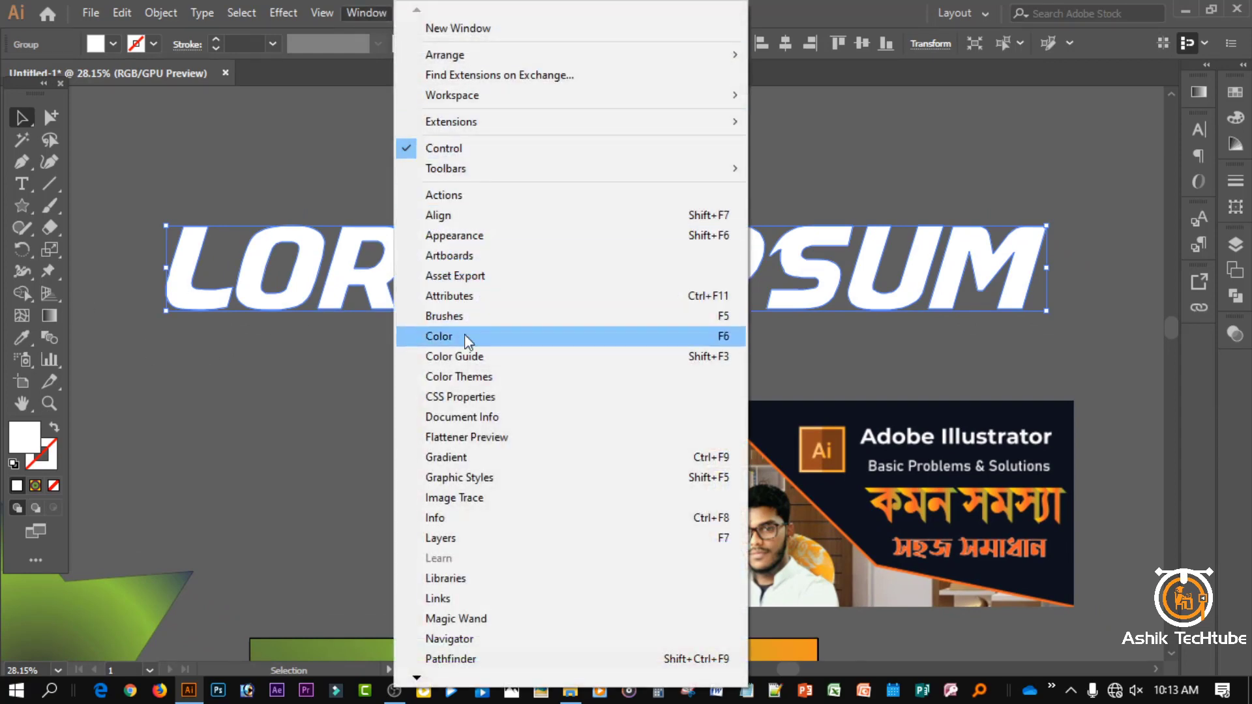
pyautogui.click(447, 458)
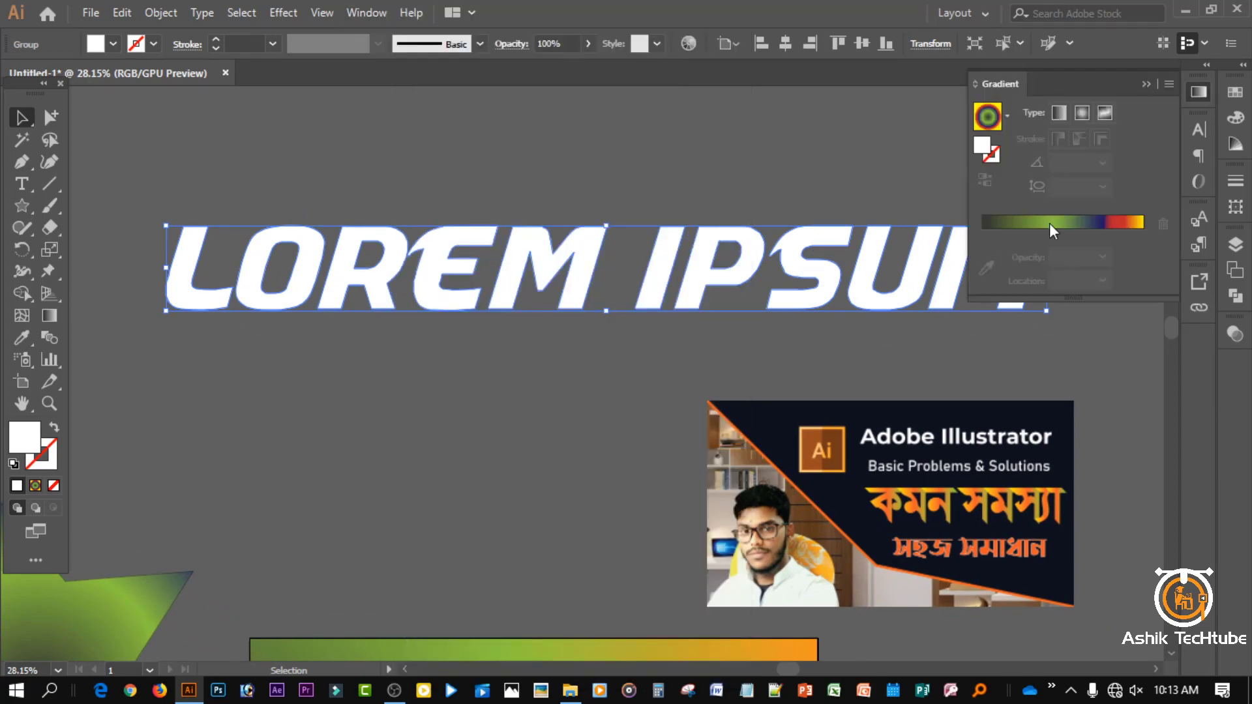
pyautogui.click(1137, 221)
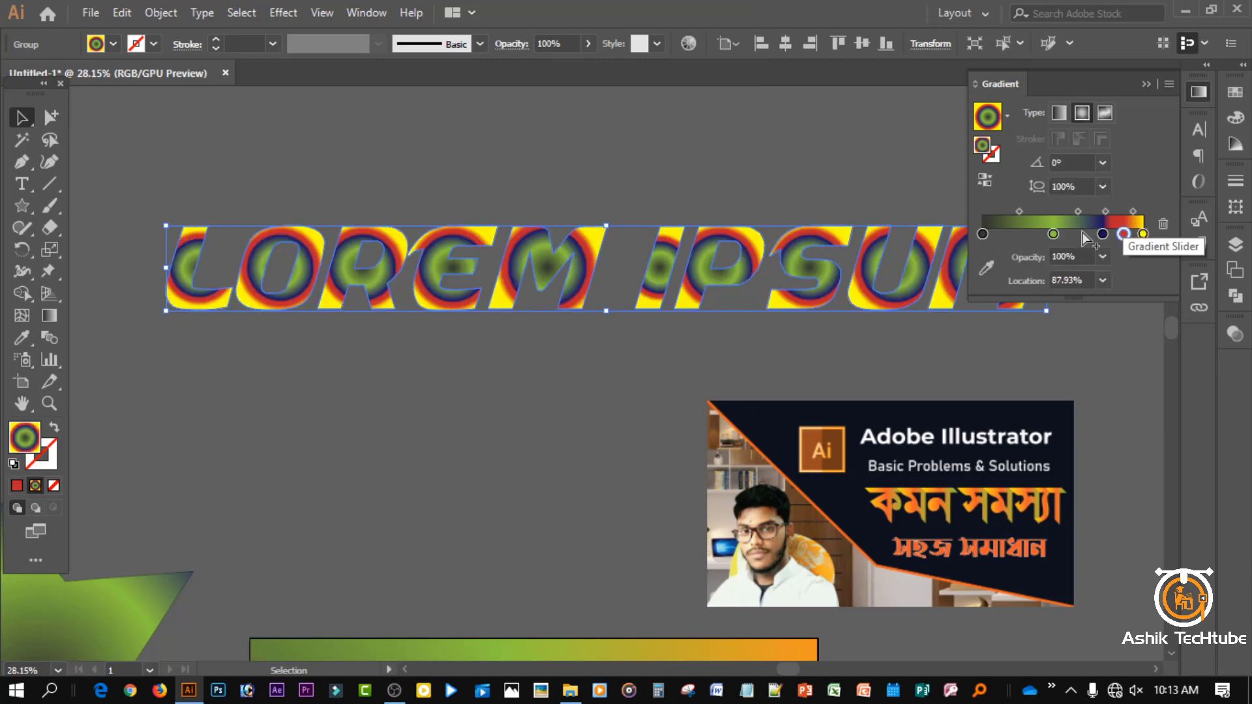
# Remove the red and dark blue stops from the lettering's gradient and place the green stop at about 54.73%.
pyautogui.click(1025, 233)
pyautogui.click(913, 178)
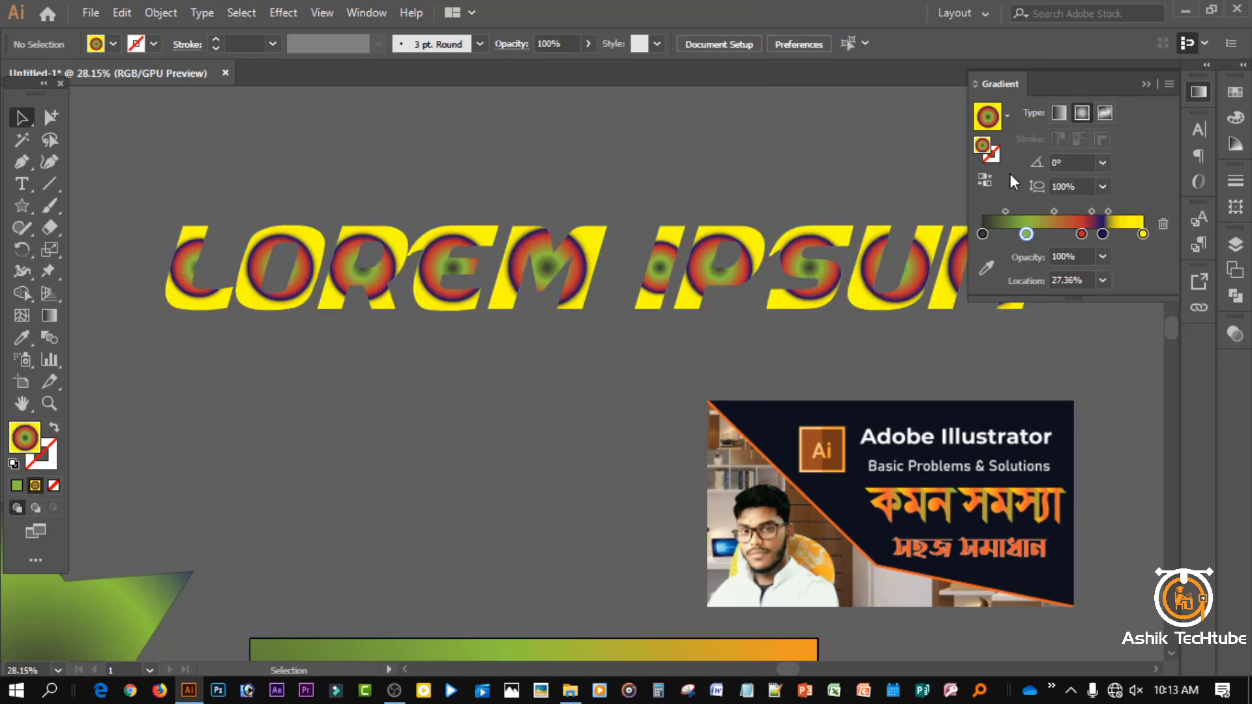
pyautogui.click(1061, 114)
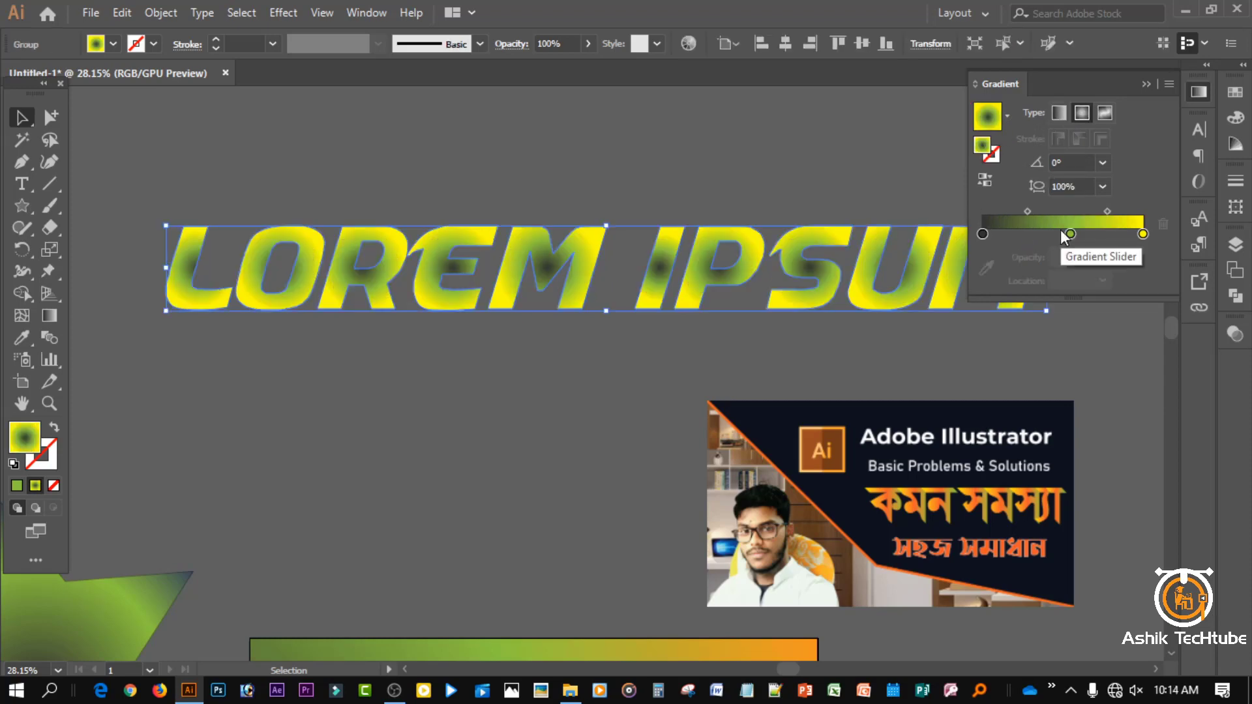
# Change the gradient's middle green stop to the purple swatch.
pyautogui.click(1070, 235)
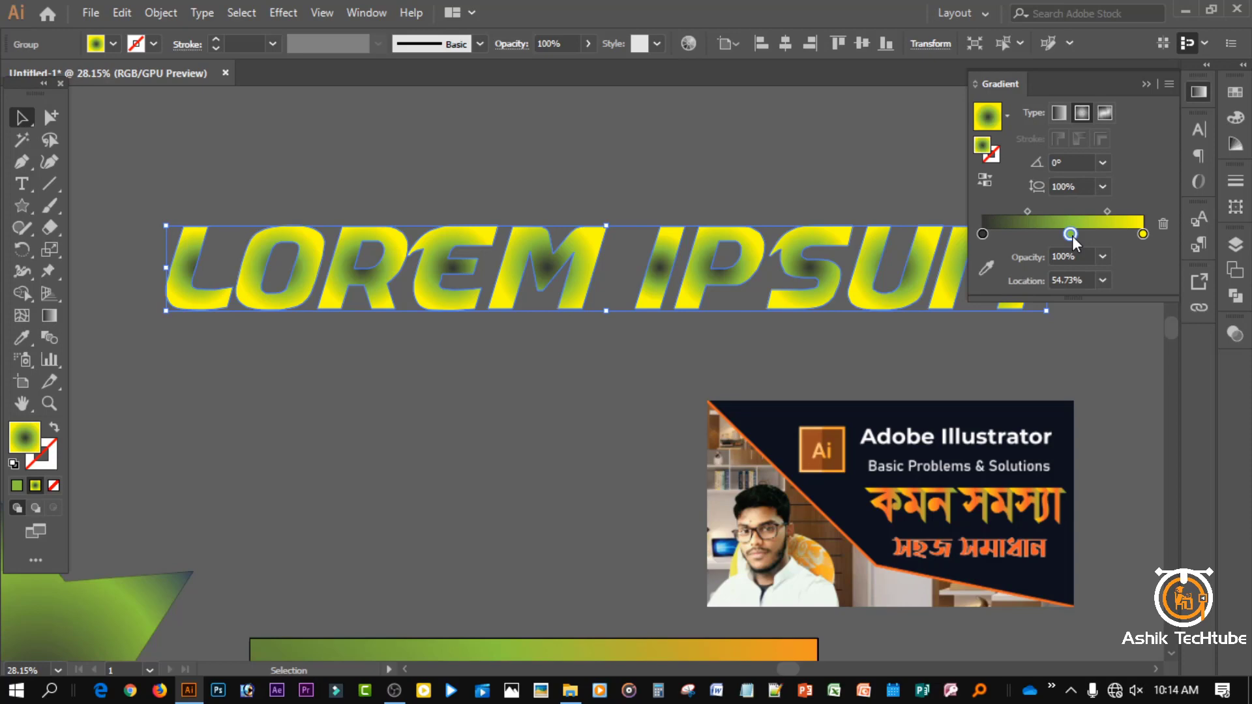
pyautogui.doubleClick(1070, 234)
pyautogui.click(1023, 291)
pyautogui.click(1061, 304)
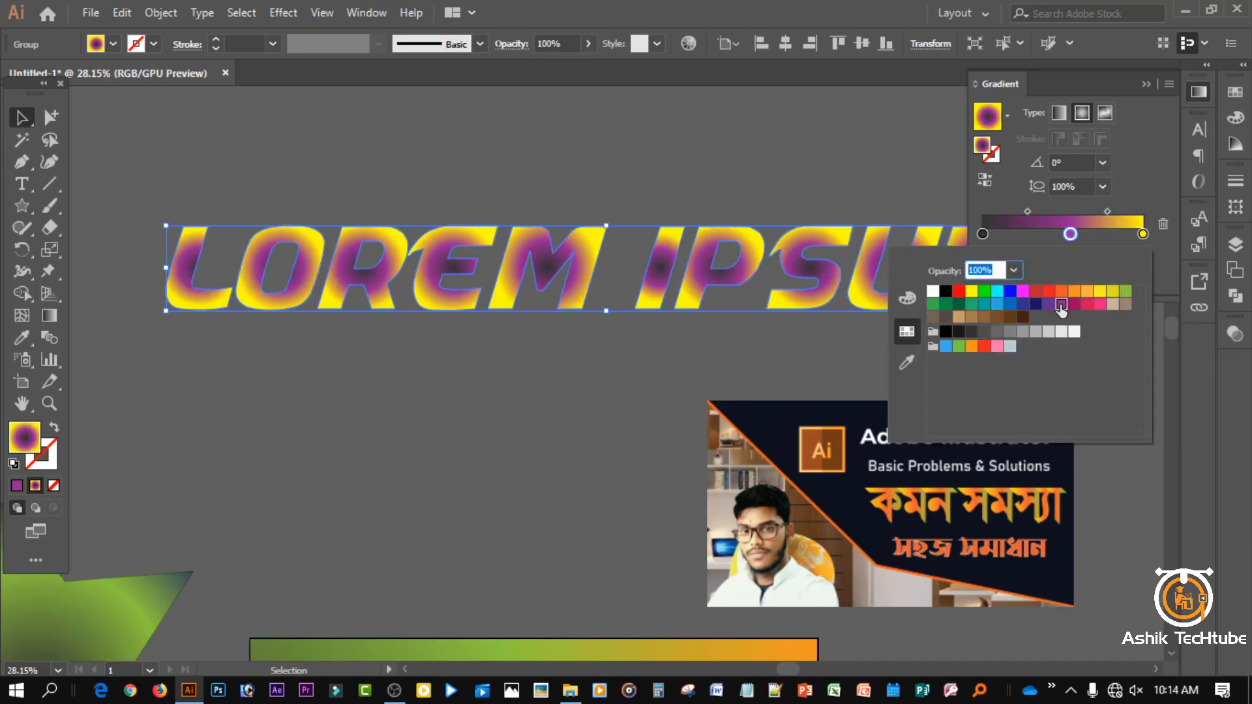
# Move the purple stop to the start of the gradient in place of the dark stop, with the midpoint at about 76.69%.
pyautogui.click(1029, 208)
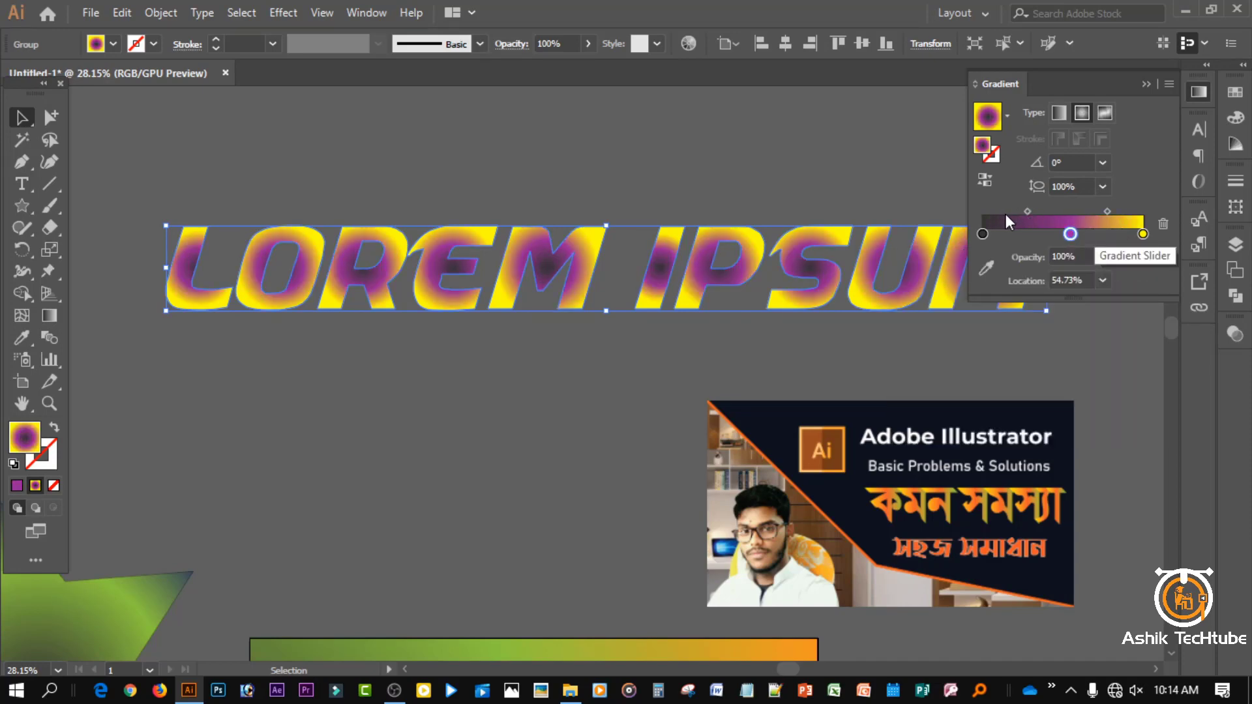
pyautogui.moveTo(1029, 212); pyautogui.dragTo(1003, 209)
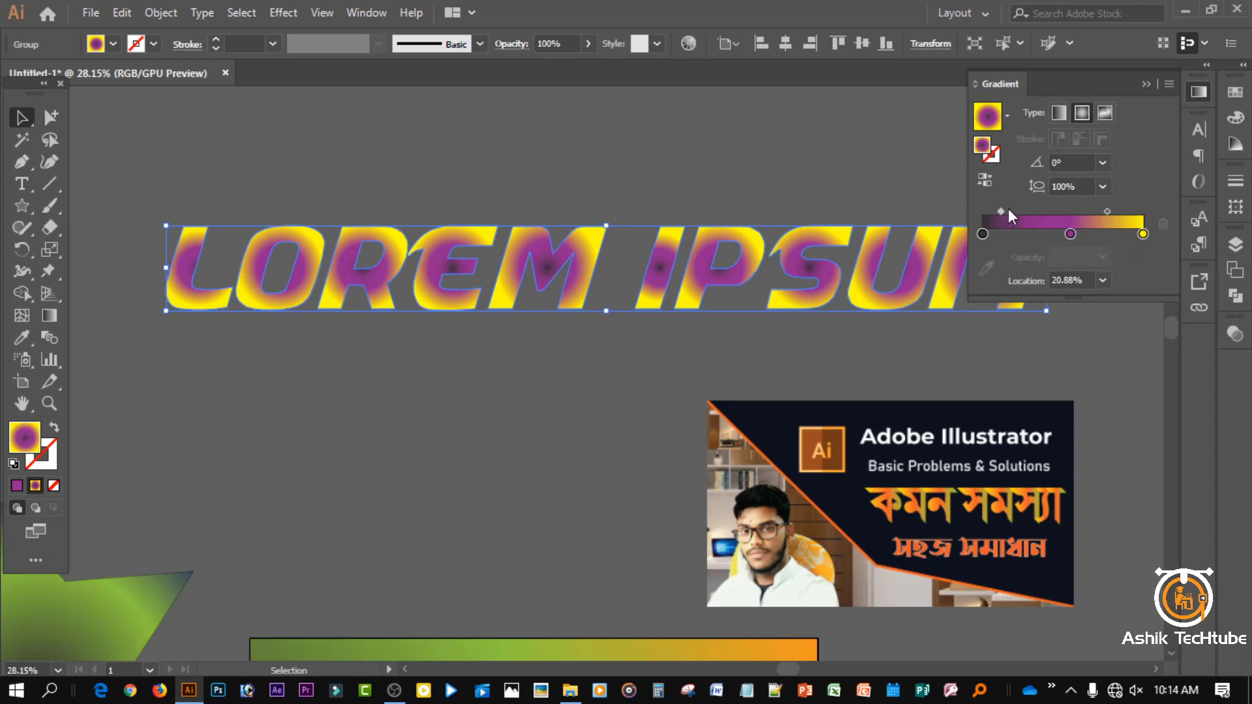
pyautogui.moveTo(1108, 210)
pyautogui.mouseDown()
pyautogui.moveTo(1127, 211)
pyautogui.moveTo(1031, 222)
pyautogui.moveTo(1093, 233)
pyautogui.moveTo(1071, 237)
pyautogui.moveTo(981, 240)
pyautogui.moveTo(1002, 210)
pyautogui.moveTo(1106, 212)
pyautogui.mouseUp()
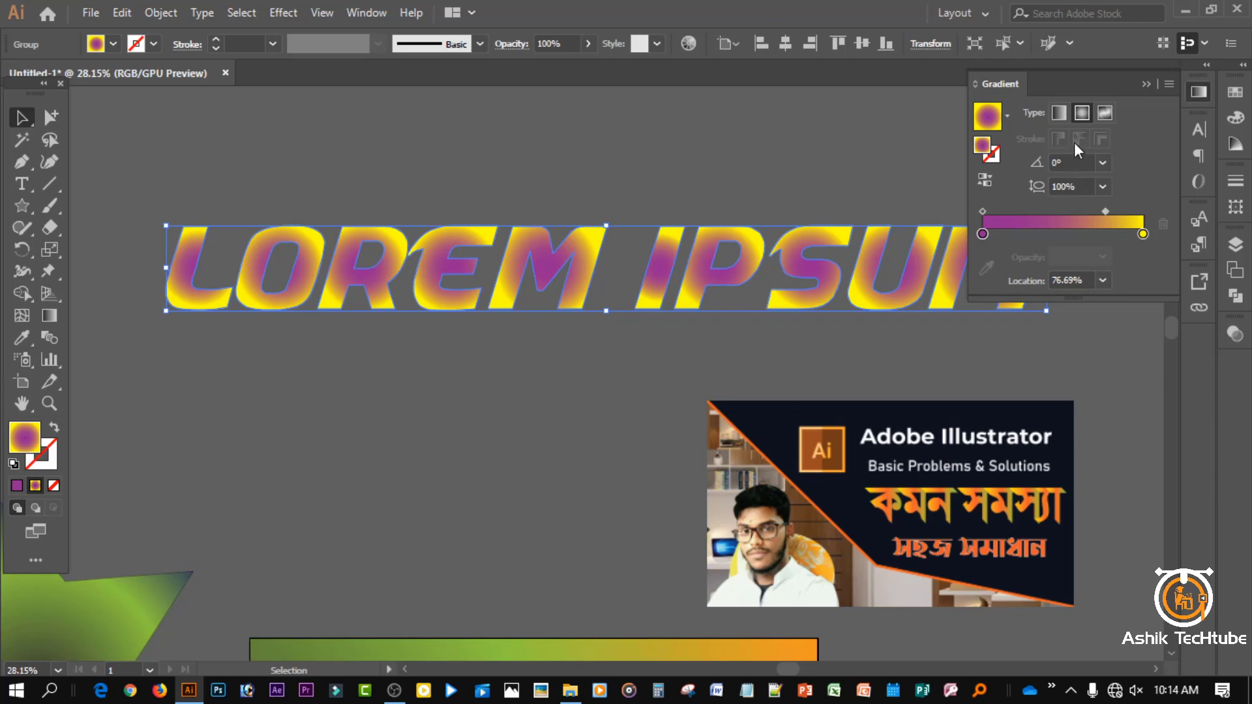
# Try the linear and freeform gradient types on the lettering, including points and lines, then return to radial and deselect.
pyautogui.click(1063, 114)
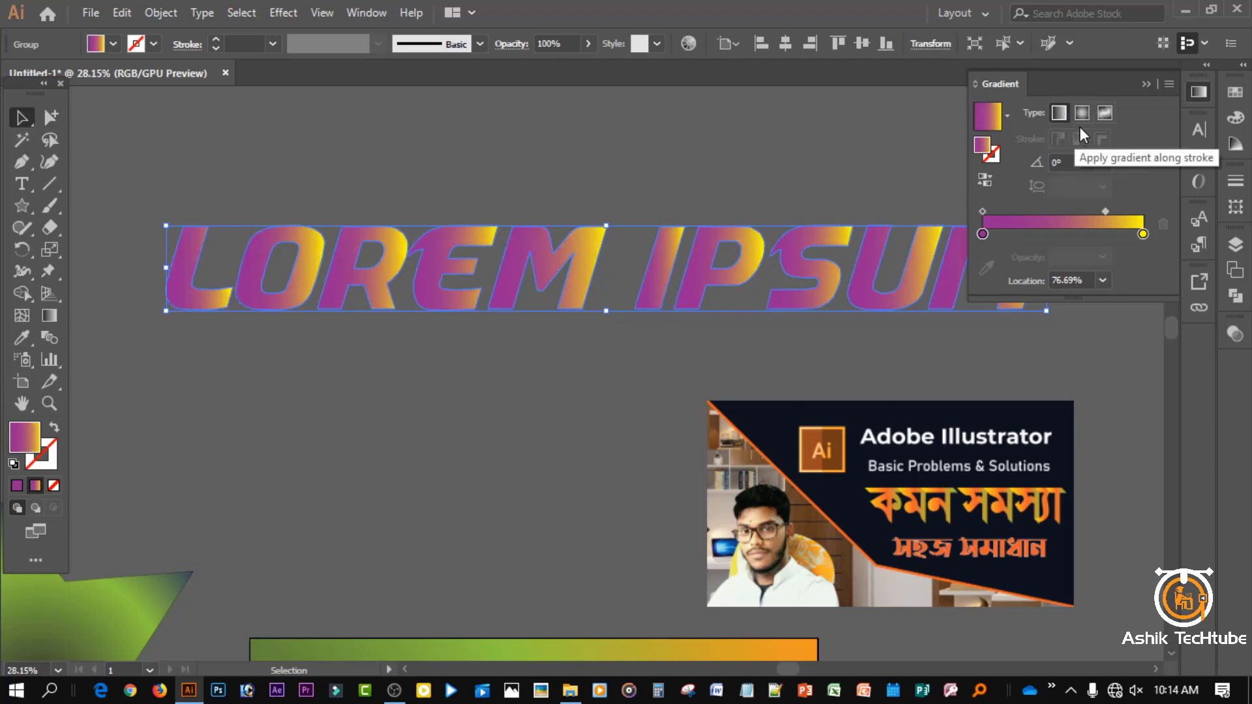
pyautogui.click(1086, 116)
pyautogui.click(1105, 112)
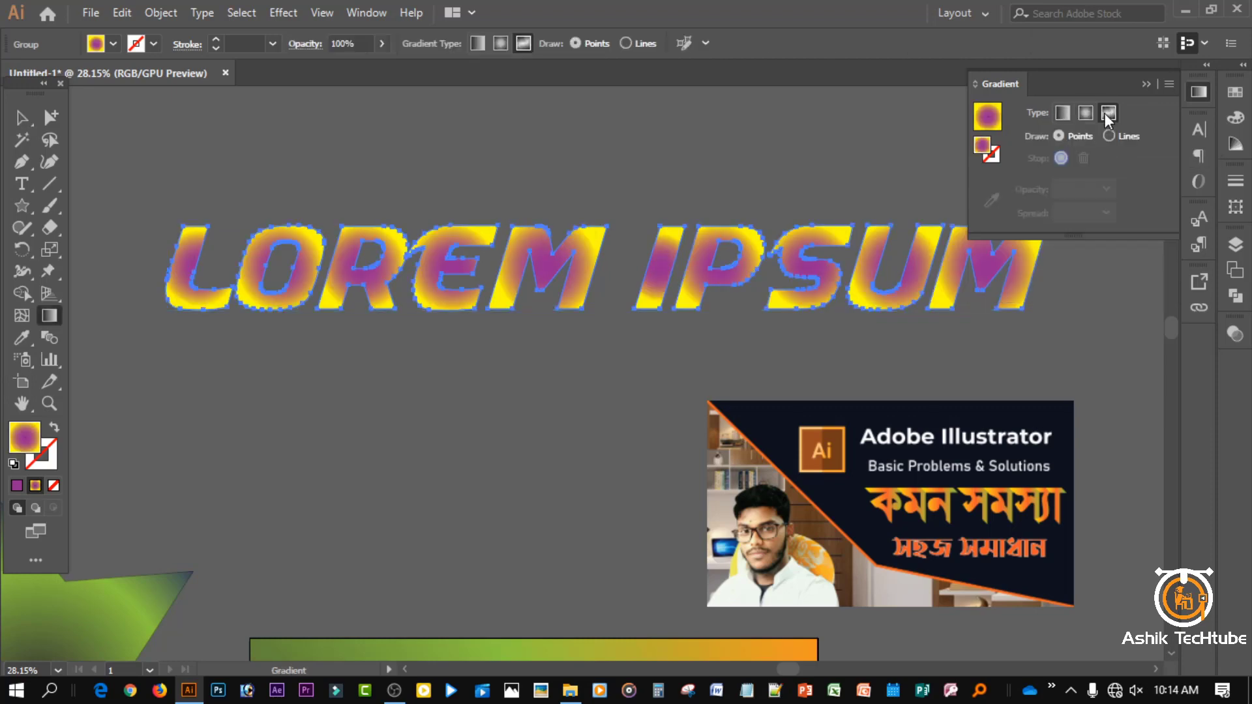
pyautogui.click(1107, 133)
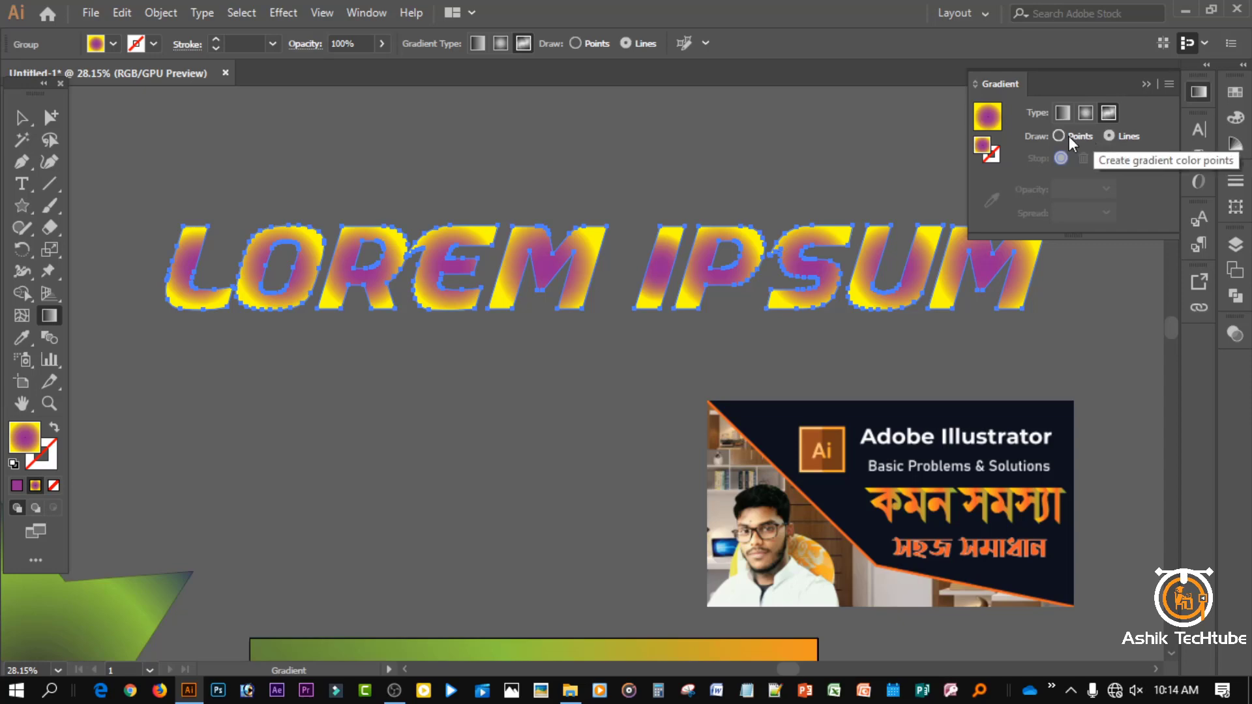
pyautogui.click(1063, 138)
pyautogui.click(1085, 113)
pyautogui.click(1108, 112)
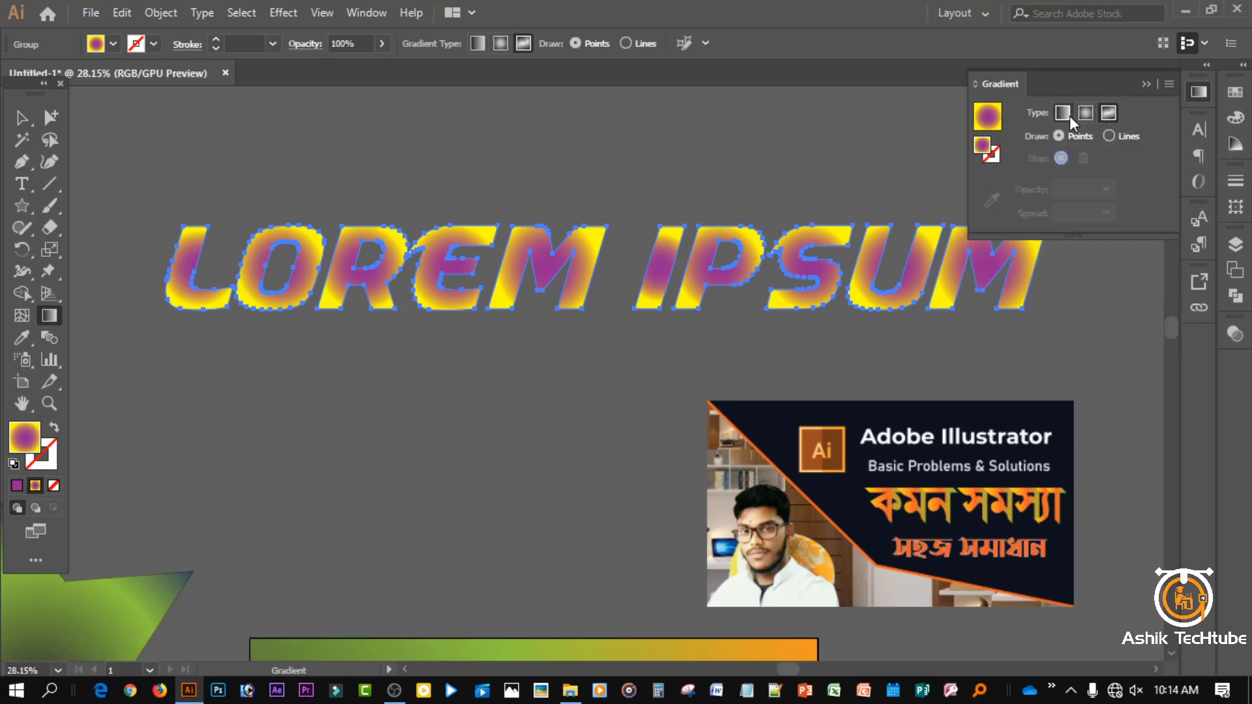
pyautogui.click(1085, 114)
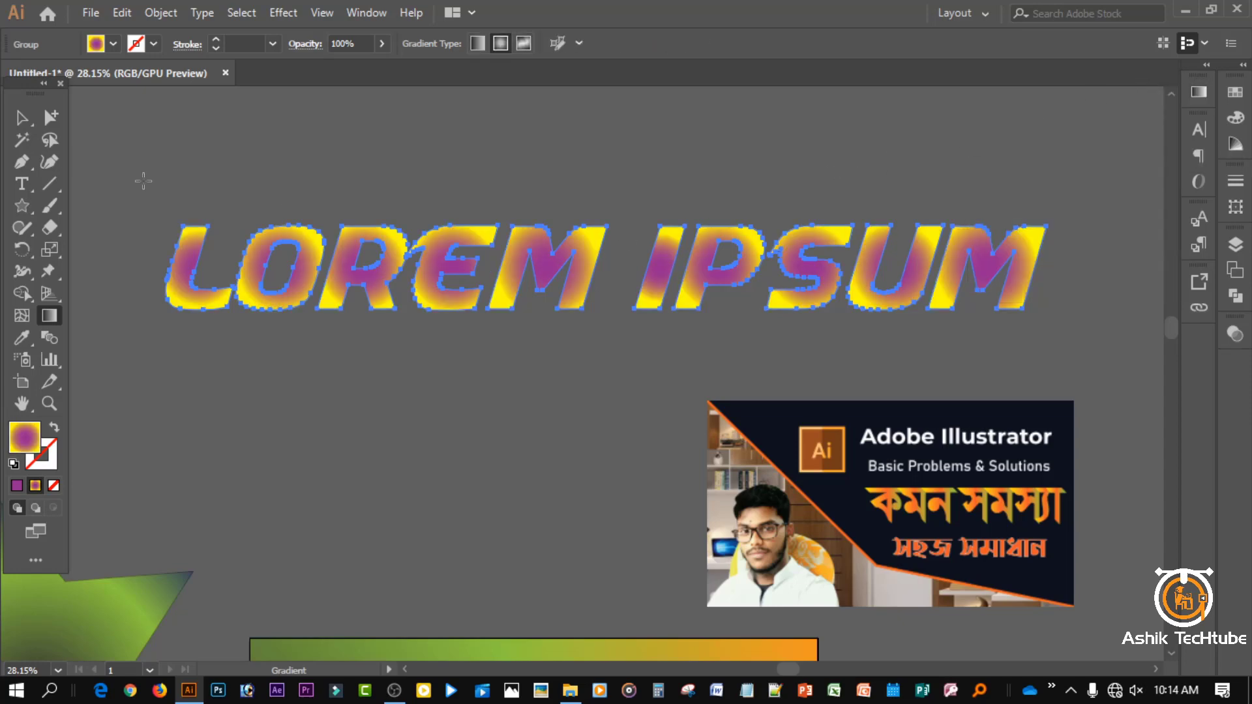
pyautogui.click(22, 118)
pyautogui.click(233, 127)
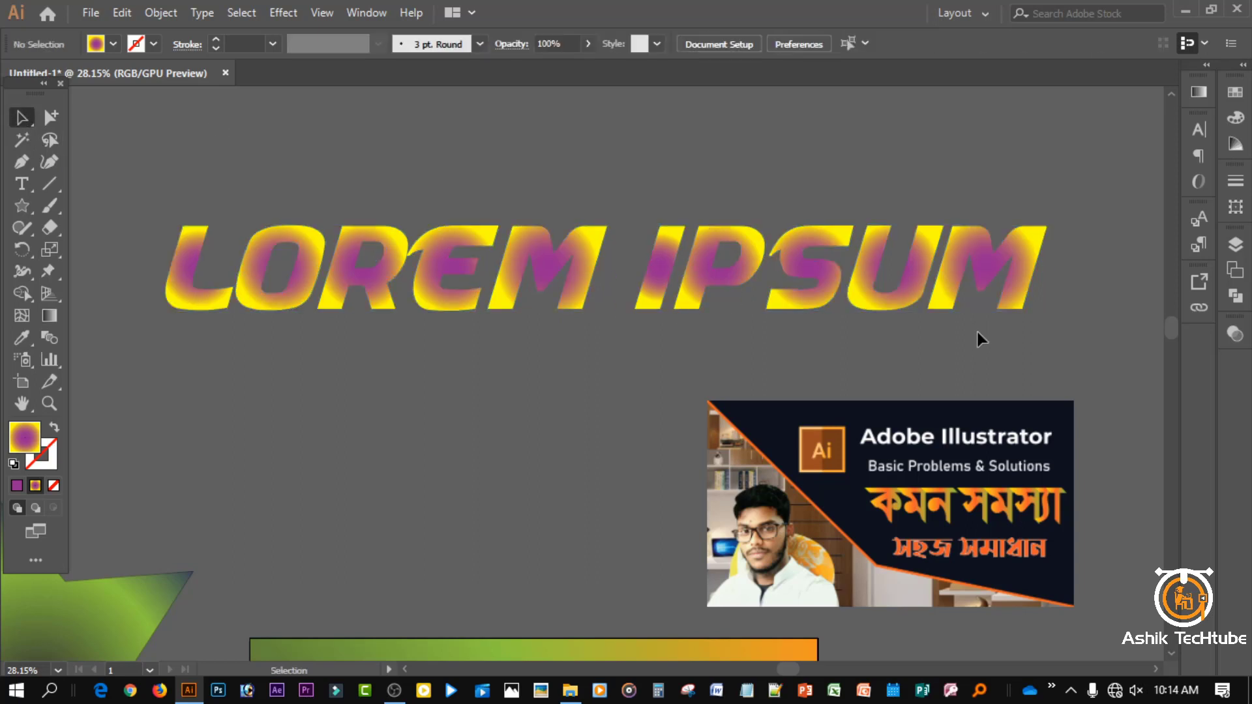
# Stretch the radial gradient across the whole lettering with the Gradient tool, running from purple at the L to yellow at the final M.
pyautogui.scroll(-1, 522, 292)
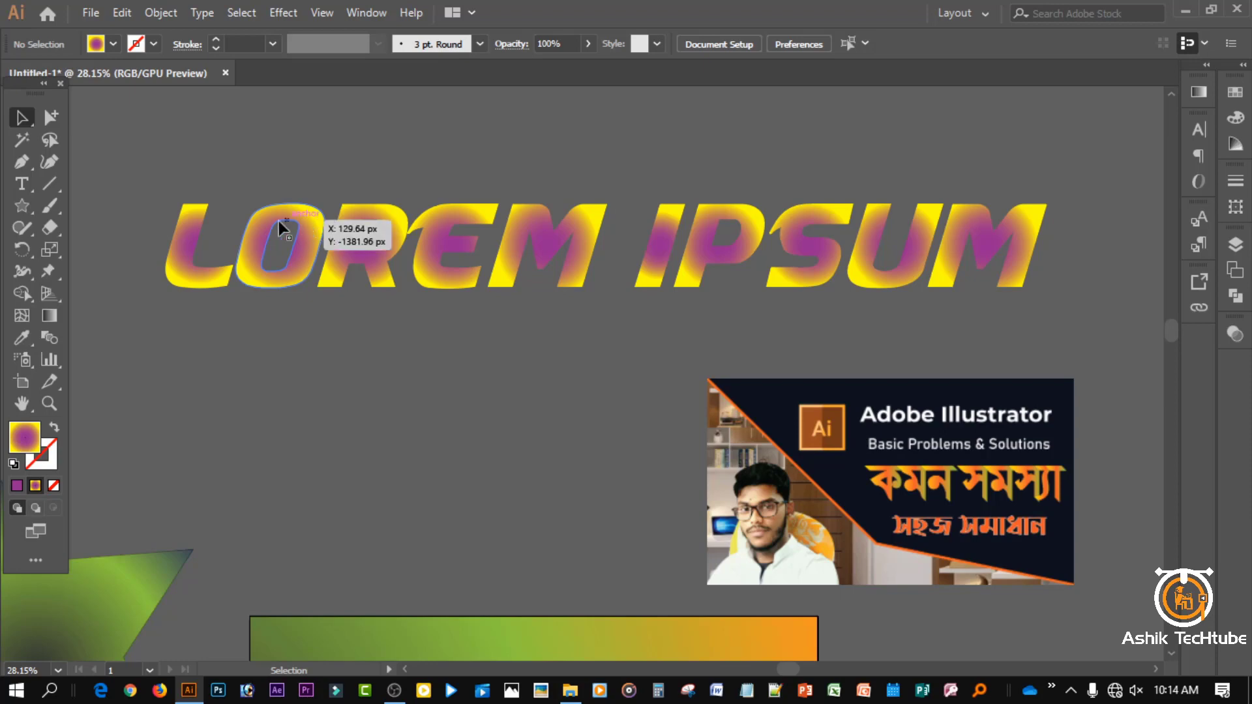
pyautogui.click(198, 230)
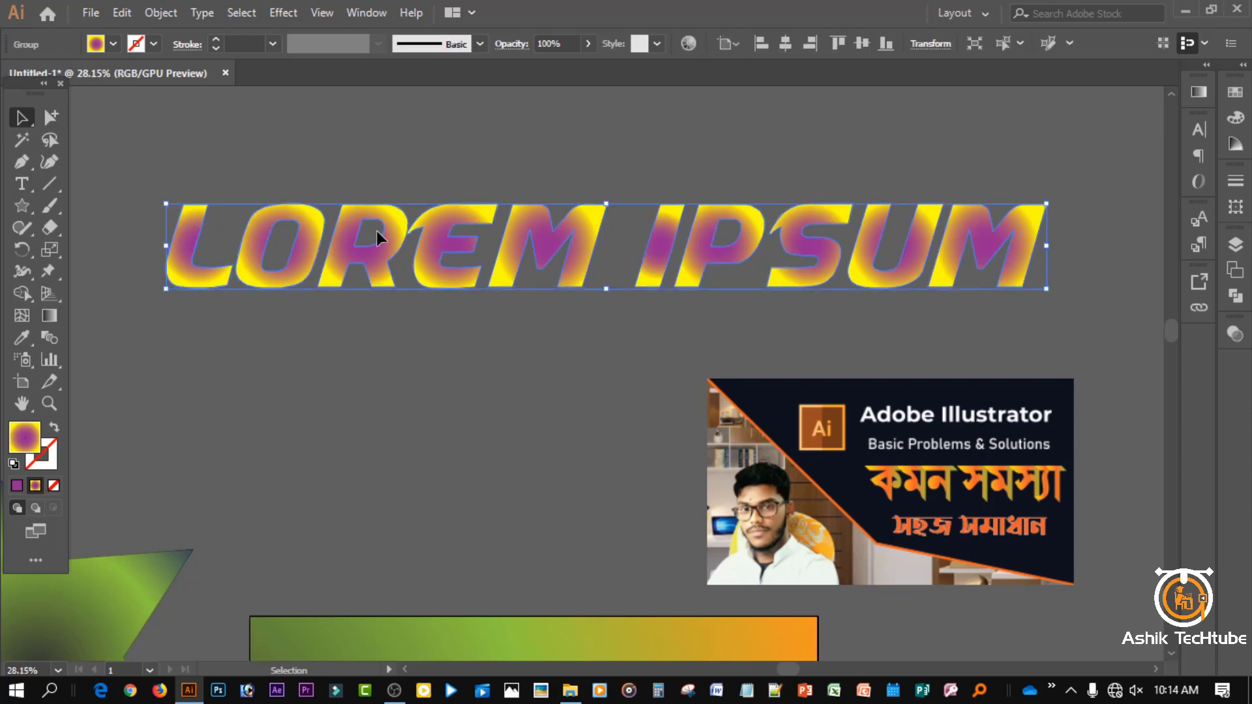
pyautogui.click(47, 314)
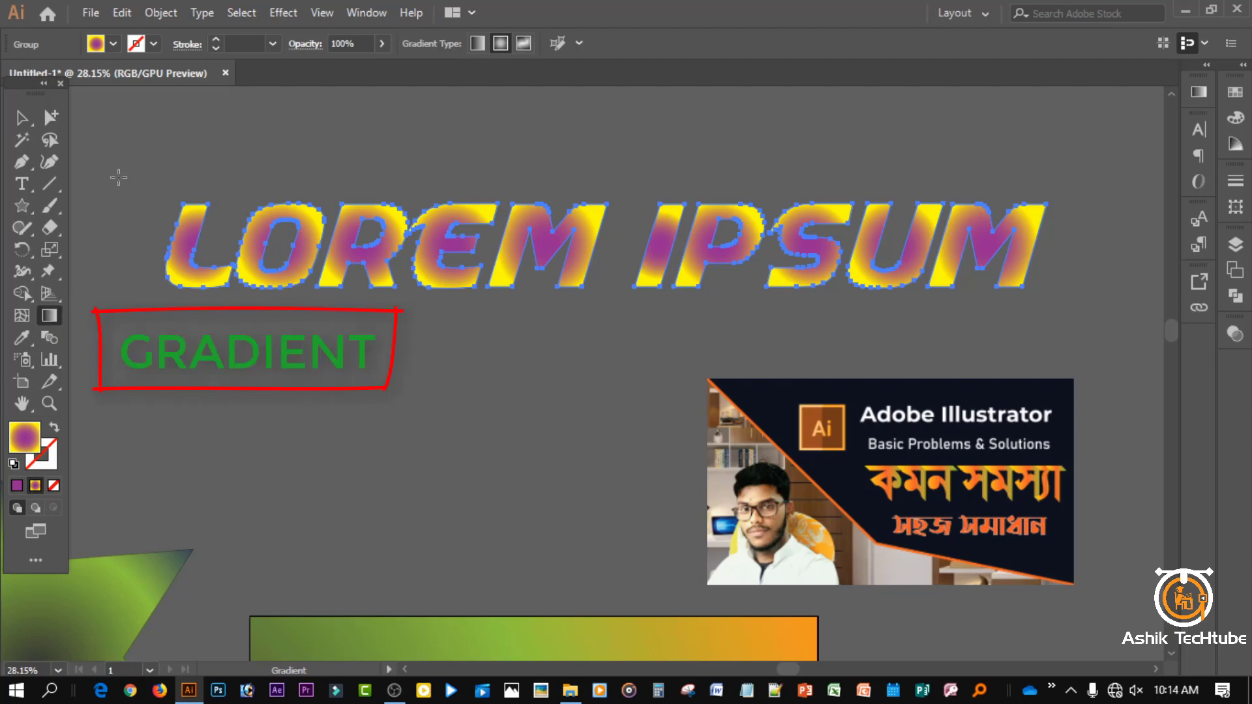
pyautogui.moveTo(171, 248); pyautogui.dragTo(980, 311)
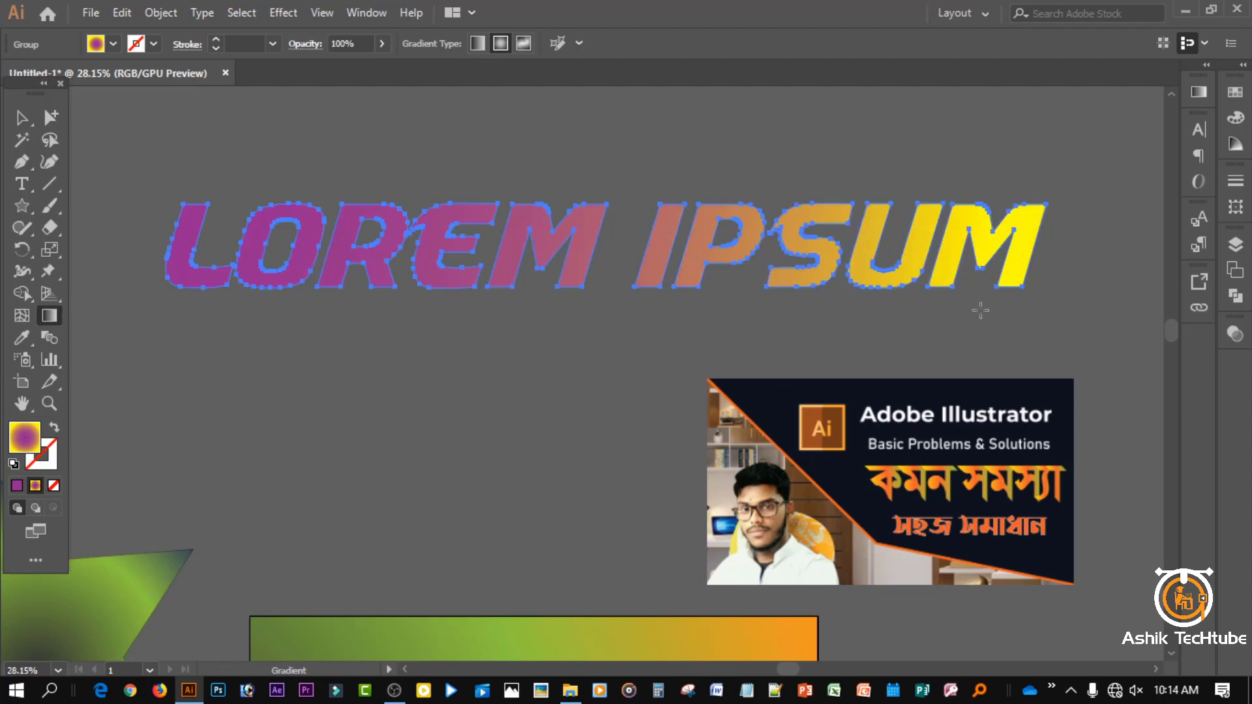
pyautogui.moveTo(1022, 183); pyautogui.dragTo(272, 444)
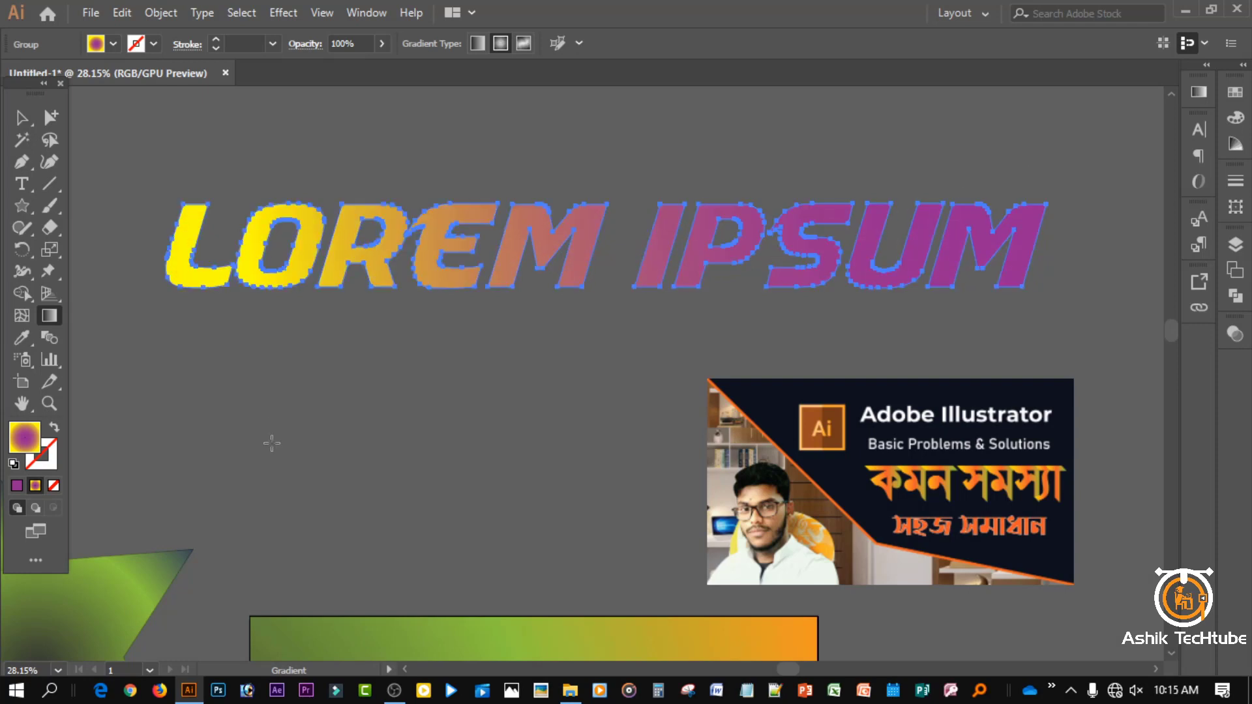
pyautogui.moveTo(187, 424); pyautogui.dragTo(882, 389)
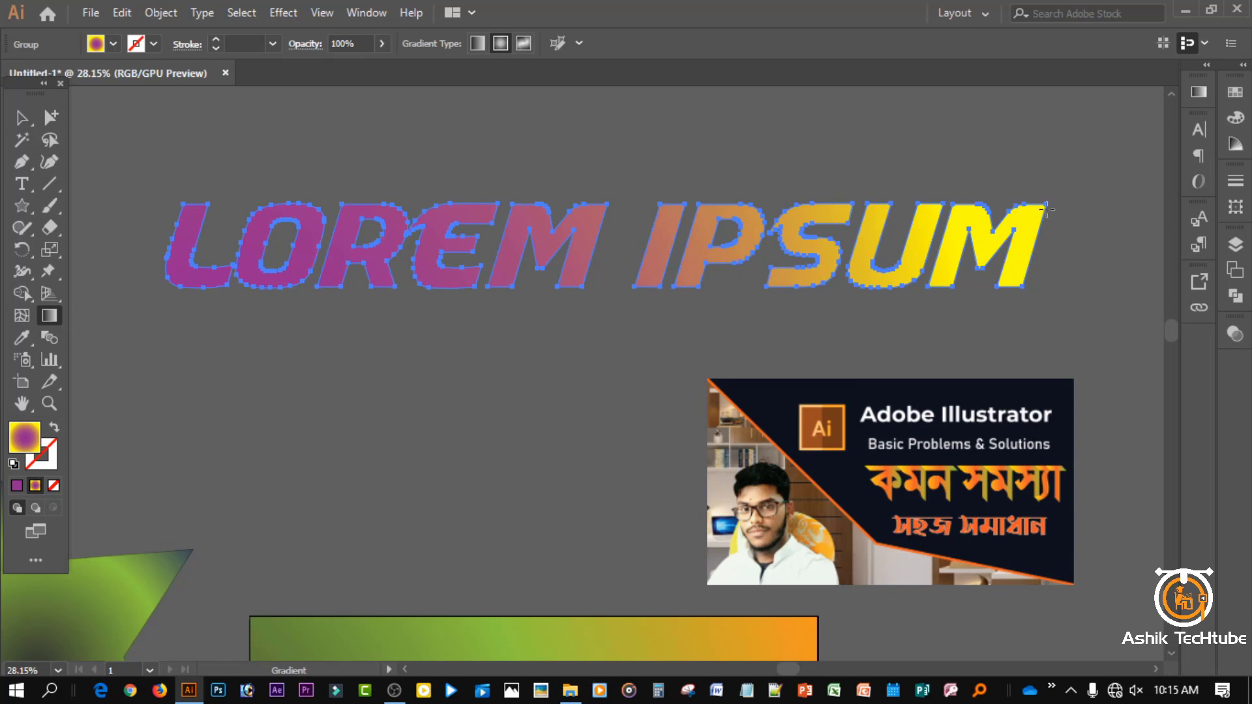
# Add a gradient stop at about 27.09% and color it deep orange after trying green, red and light orange.
pyautogui.click(1207, 92)
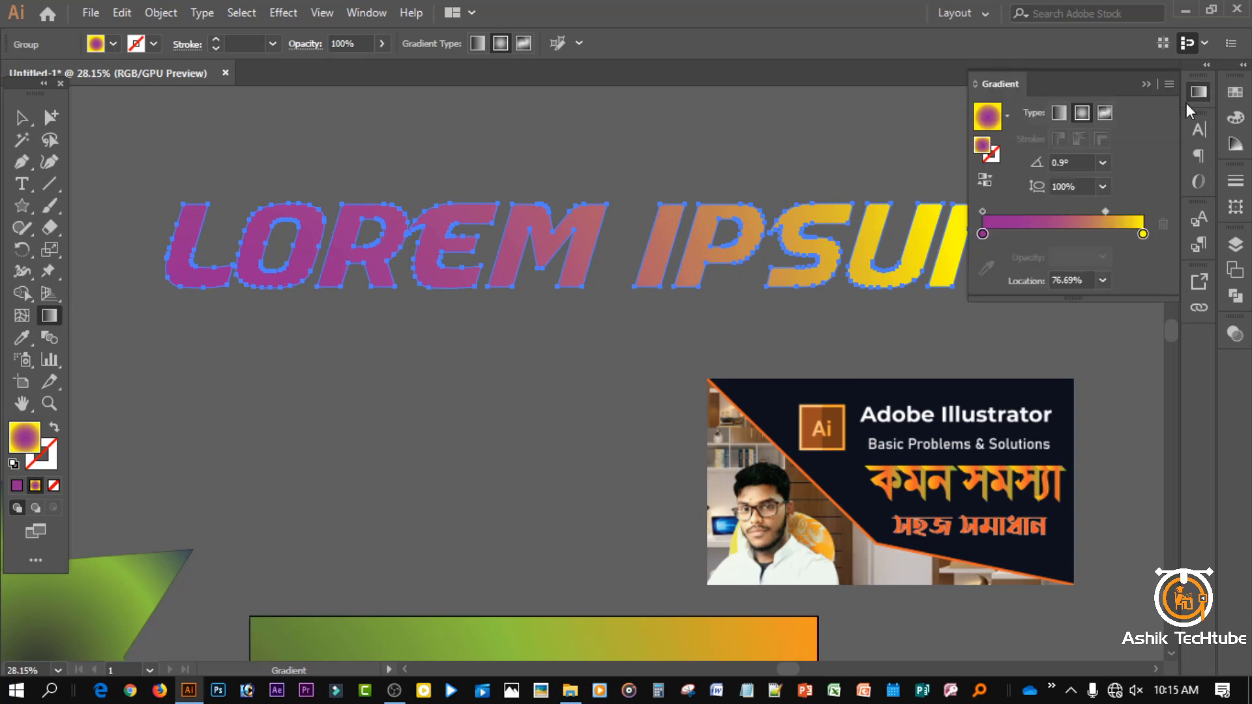
pyautogui.click(1025, 233)
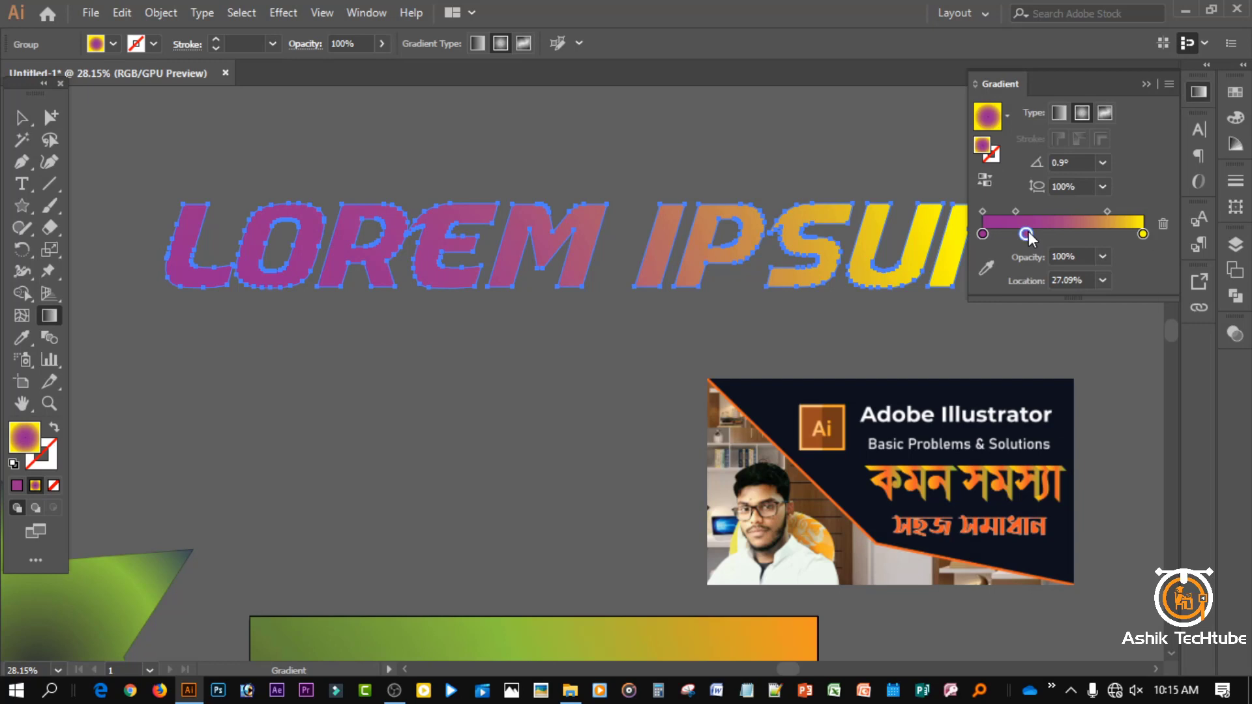
pyautogui.doubleClick(1026, 233)
pyautogui.click(984, 291)
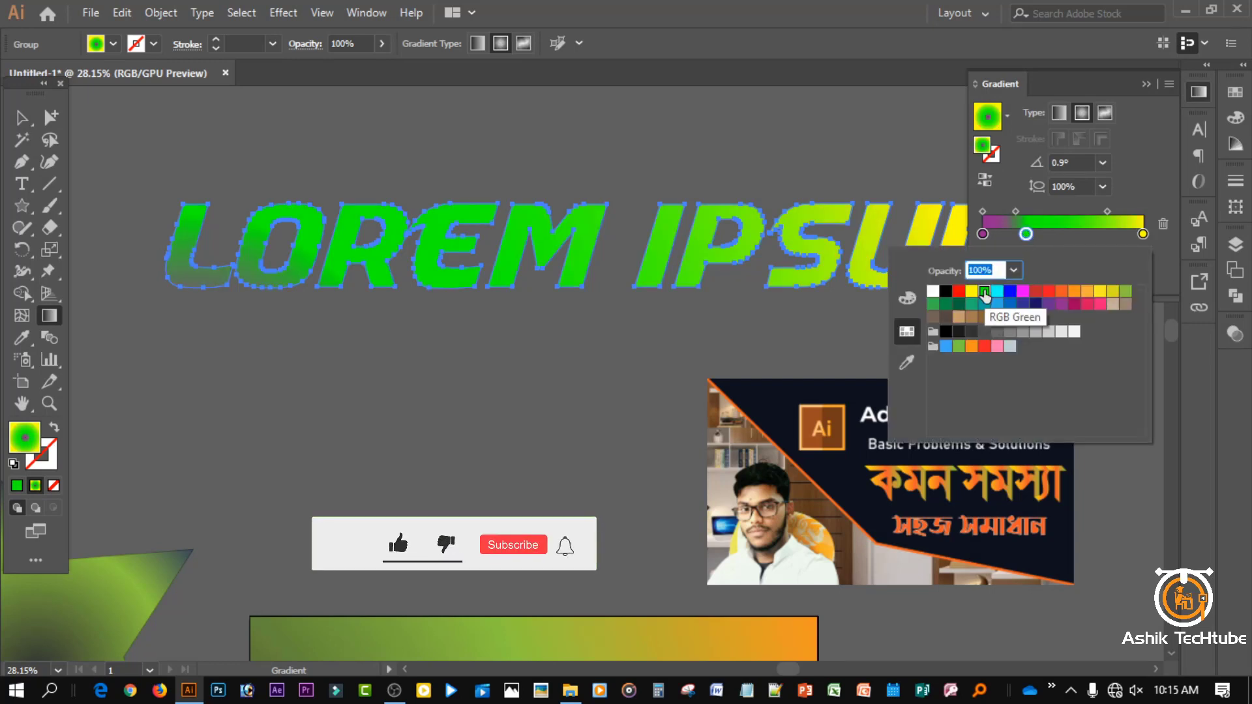
pyautogui.click(1036, 292)
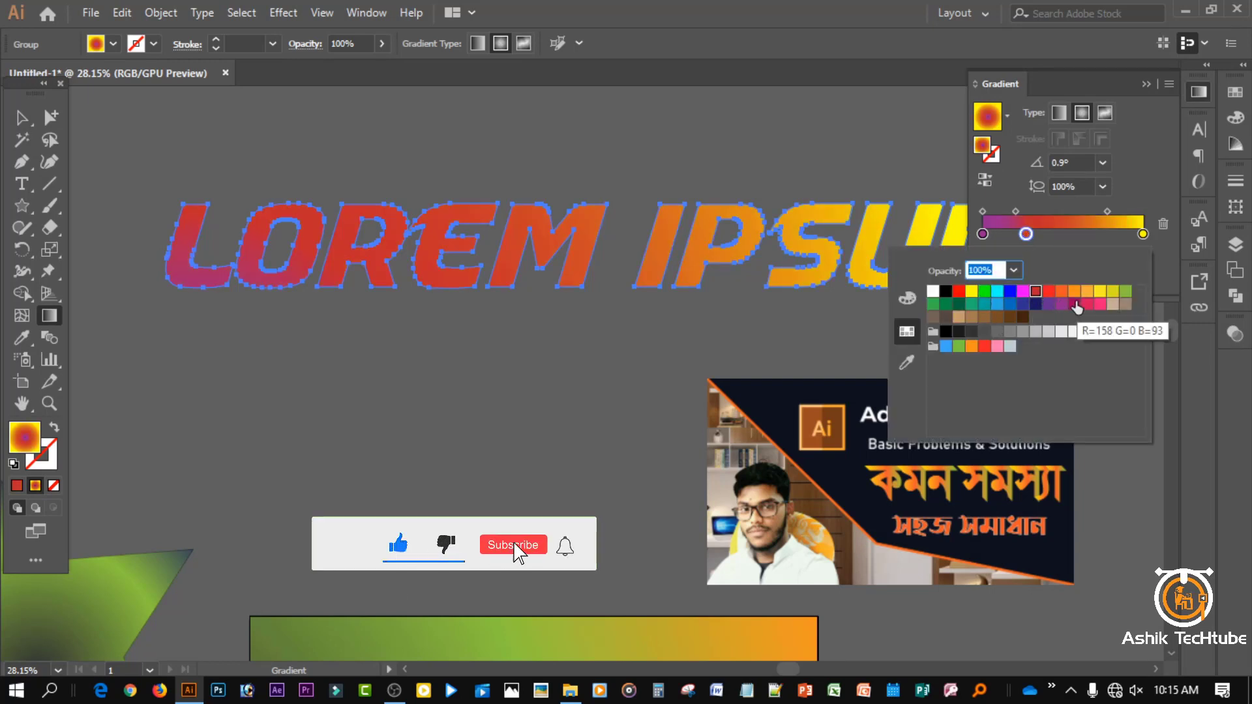
pyautogui.click(1087, 292)
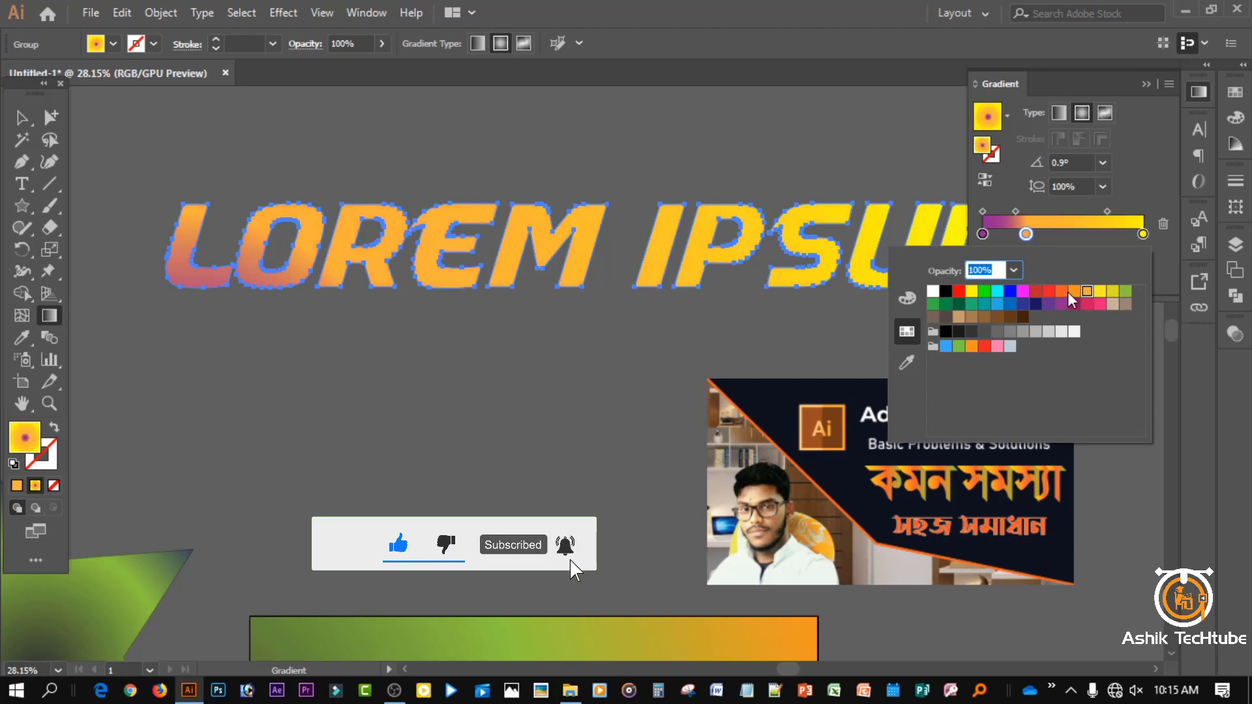
pyautogui.click(1061, 292)
pyautogui.click(828, 145)
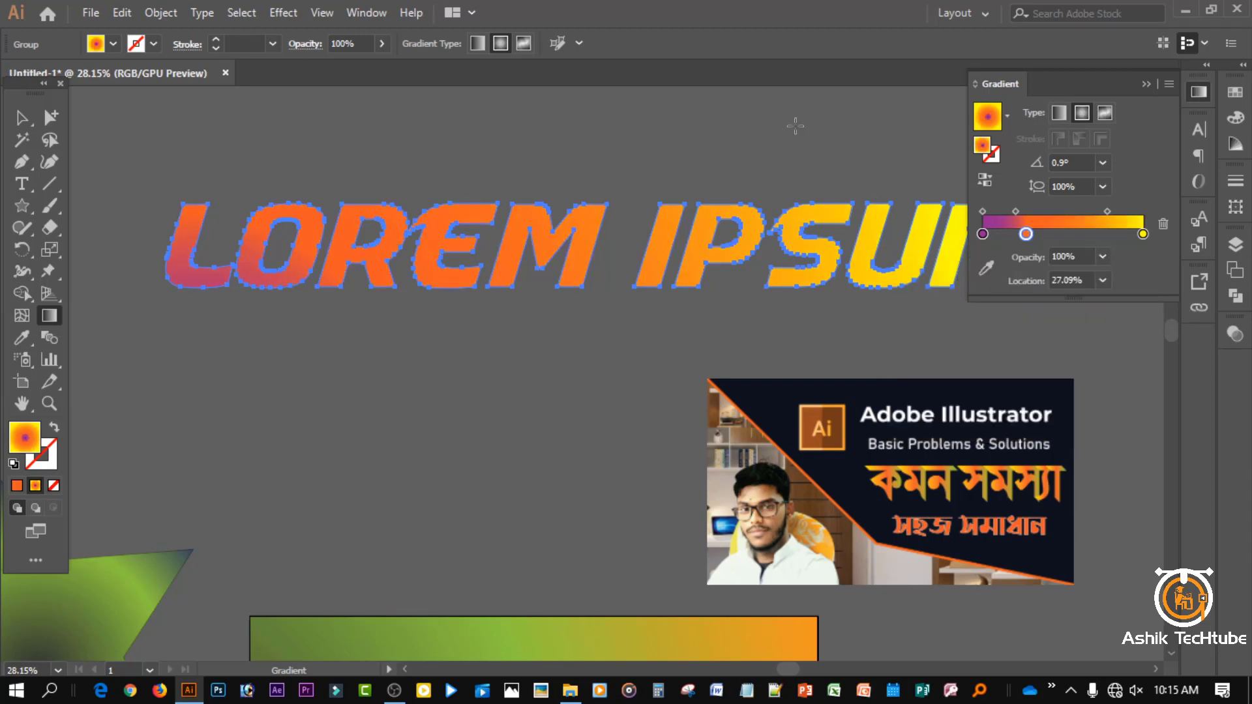
# Redraw the radial gradient across the LOREM IPSUM lettering, from purple around the E and M toward yellow at the final M, and deselect.
pyautogui.click(1146, 83)
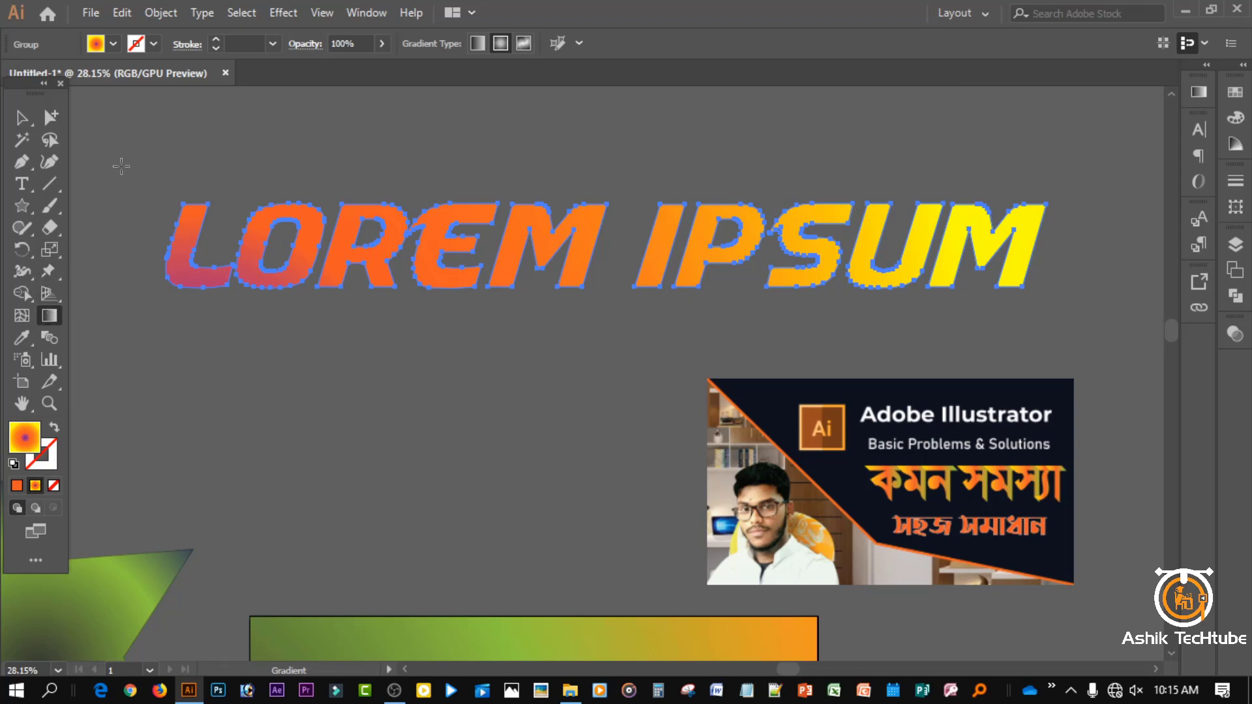
pyautogui.moveTo(156, 221); pyautogui.dragTo(509, 201)
pyautogui.moveTo(812, 167); pyautogui.dragTo(591, 174)
pyautogui.moveTo(517, 151); pyautogui.dragTo(1051, 341)
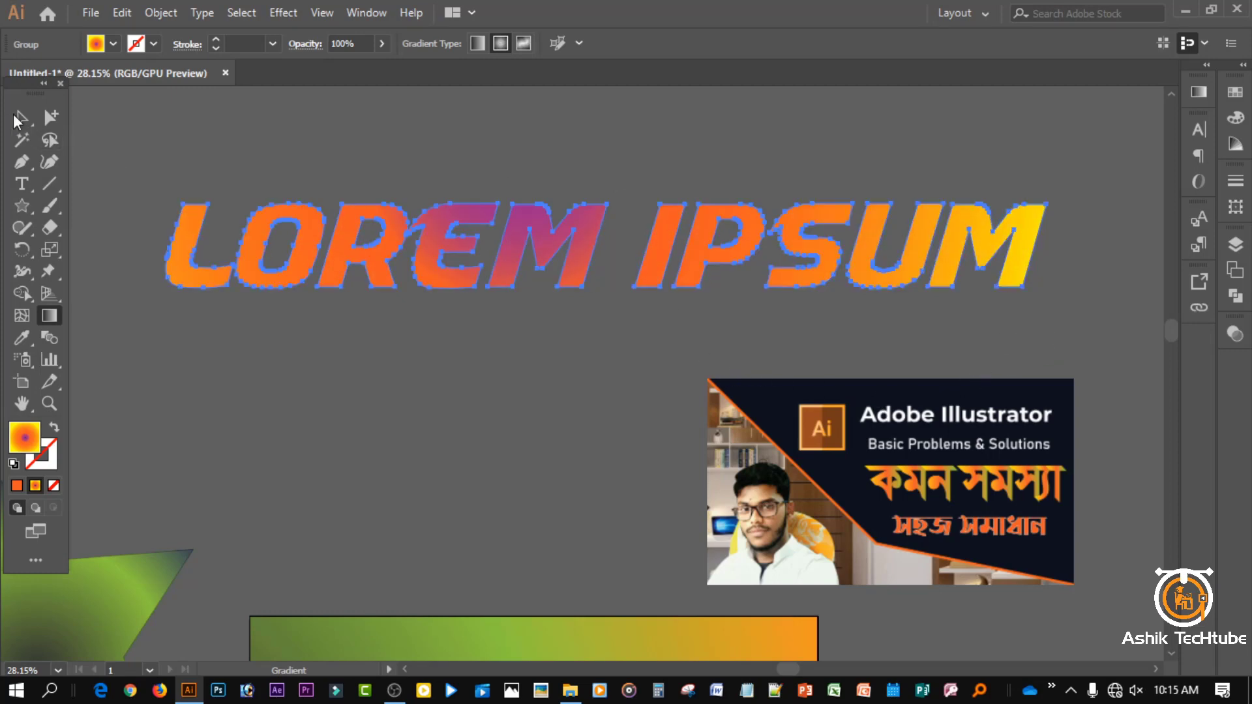
pyautogui.press('v')
pyautogui.click(336, 134)
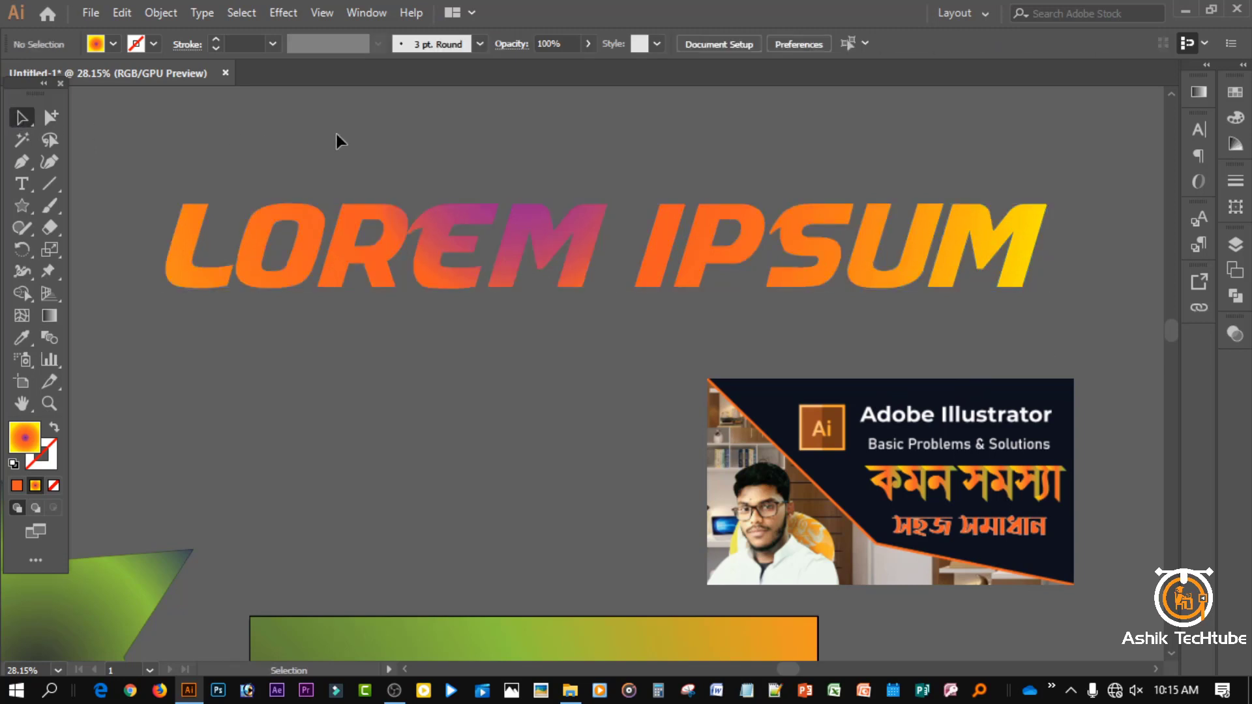
# Move the LOREM IPSUM lettering higher above the banner image, after trying it over the green and orange rectangle, and deselect it.
pyautogui.press('z')
pyautogui.moveTo(461, 234); pyautogui.dragTo(292, 161)
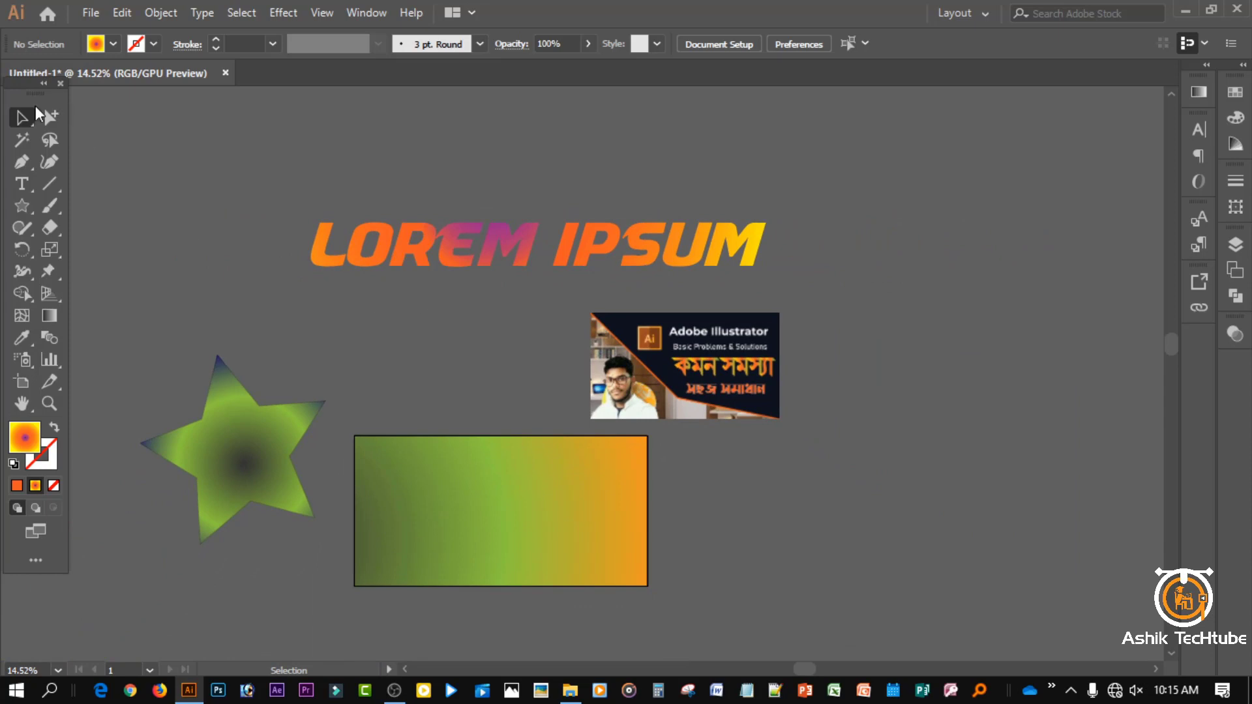
pyautogui.moveTo(405, 233); pyautogui.dragTo(414, 494)
pyautogui.click(511, 322)
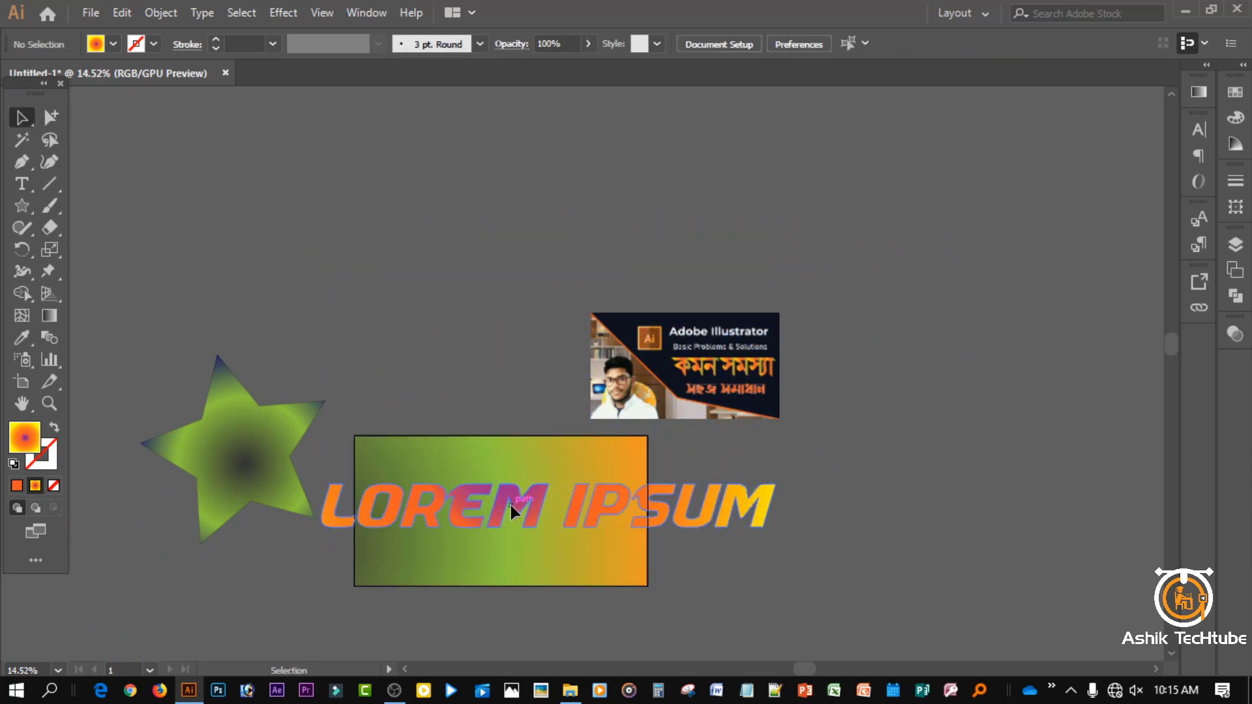
pyautogui.moveTo(510, 502); pyautogui.dragTo(481, 180)
pyautogui.click(473, 283)
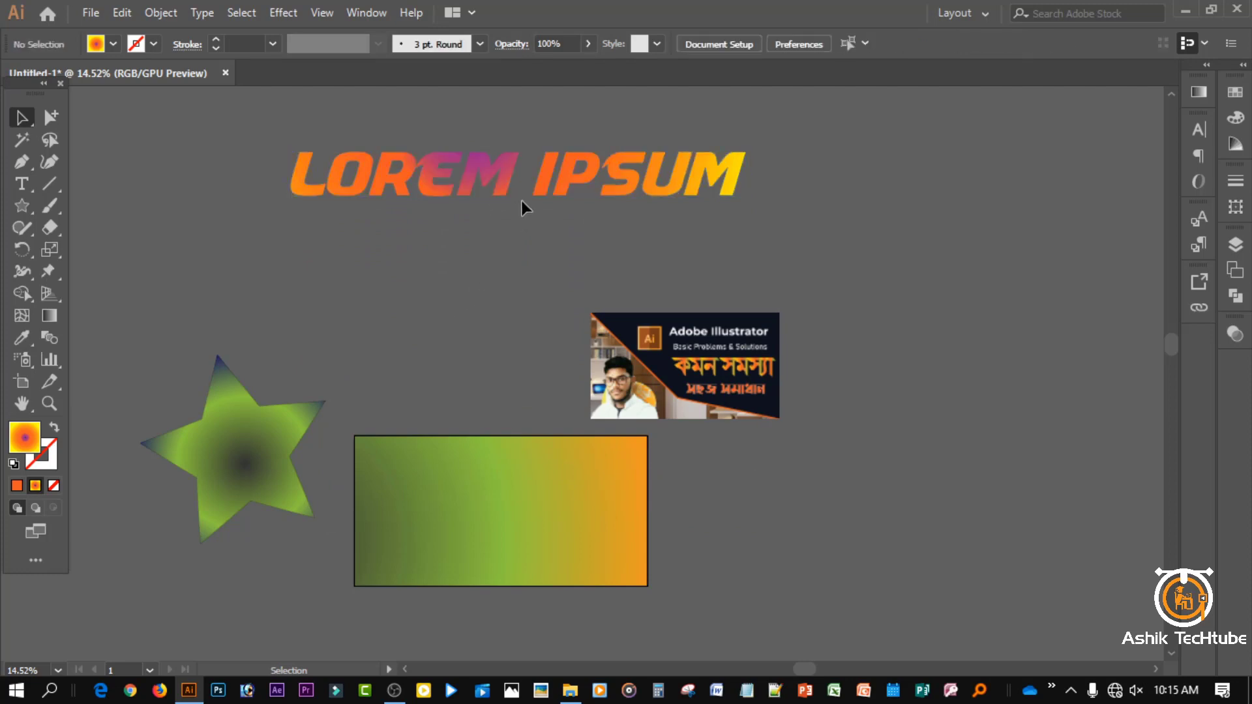
# Place a new point text below the LOREM IPSUM lettering and browse the font list for a Bangla typeface.
pyautogui.moveTo(571, 693)
pyautogui.press('t')
pyautogui.click(370, 251)
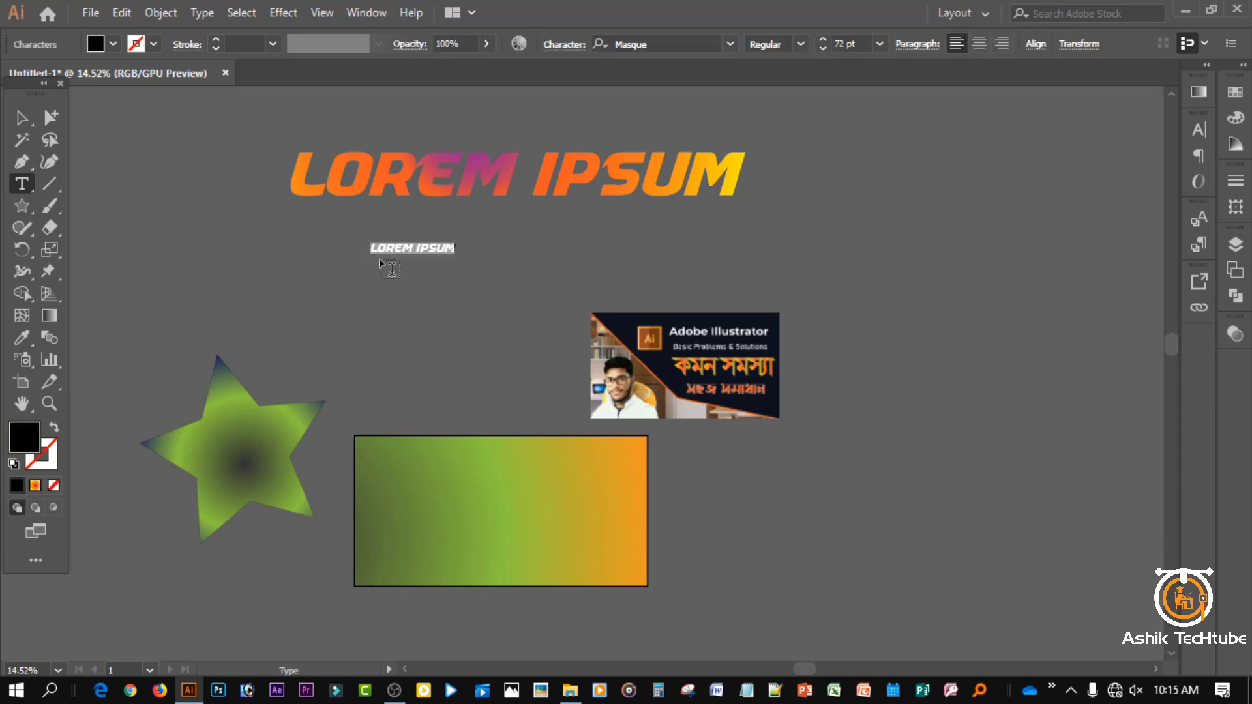
pyautogui.click(731, 44)
pyautogui.scroll(-10, 803, 398)
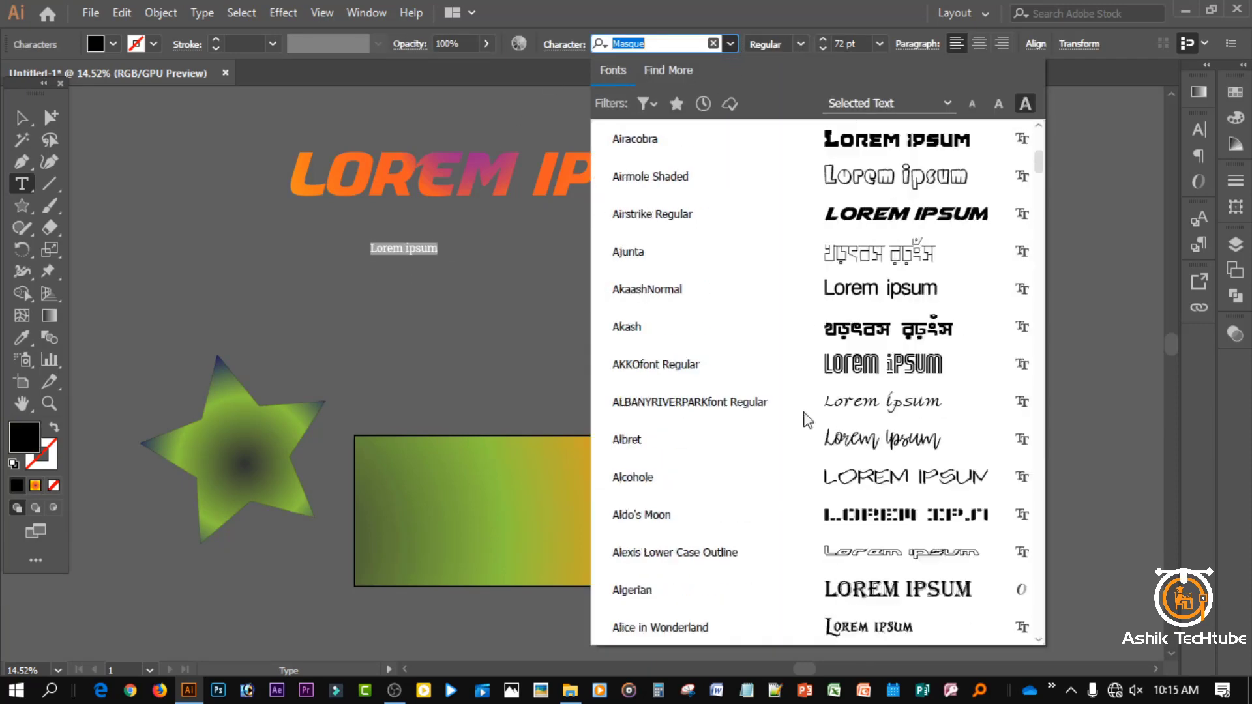
pyautogui.scroll(-15, 828, 431)
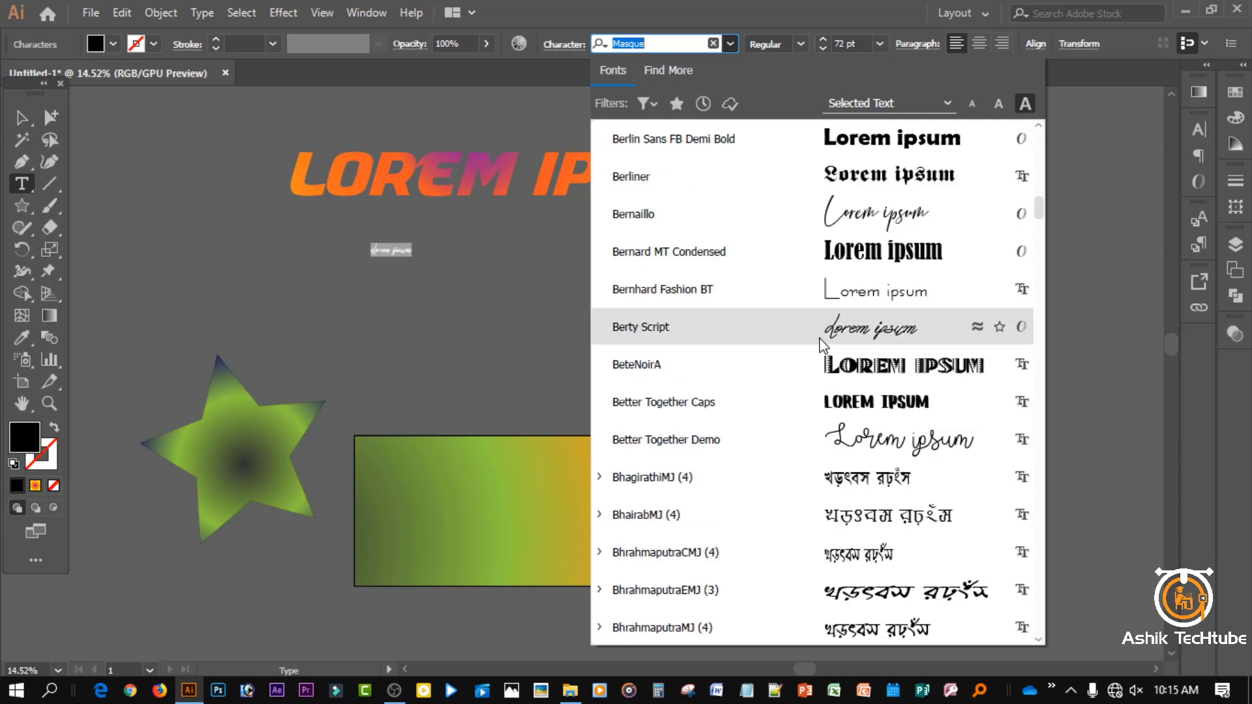
pyautogui.scroll(4, 825, 346)
pyautogui.scroll(6, 818, 326)
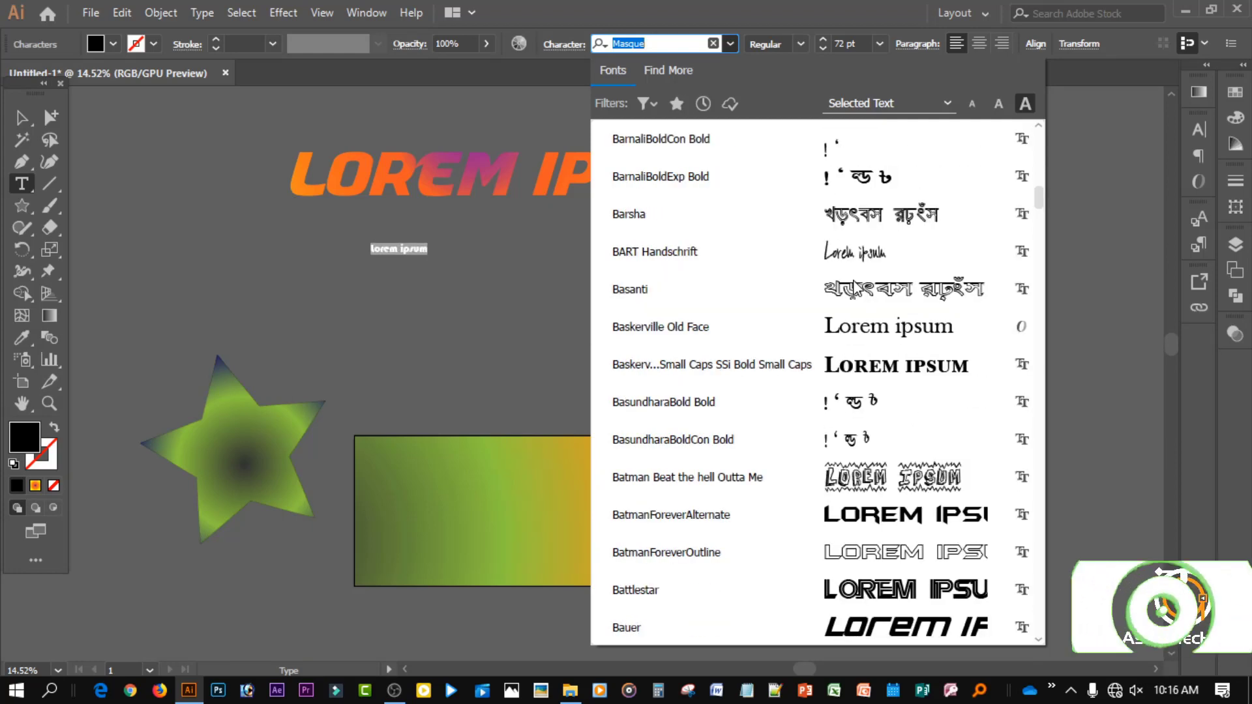
pyautogui.scroll(3, 854, 273)
pyautogui.moveTo(1040, 191); pyautogui.dragTo(1051, 584)
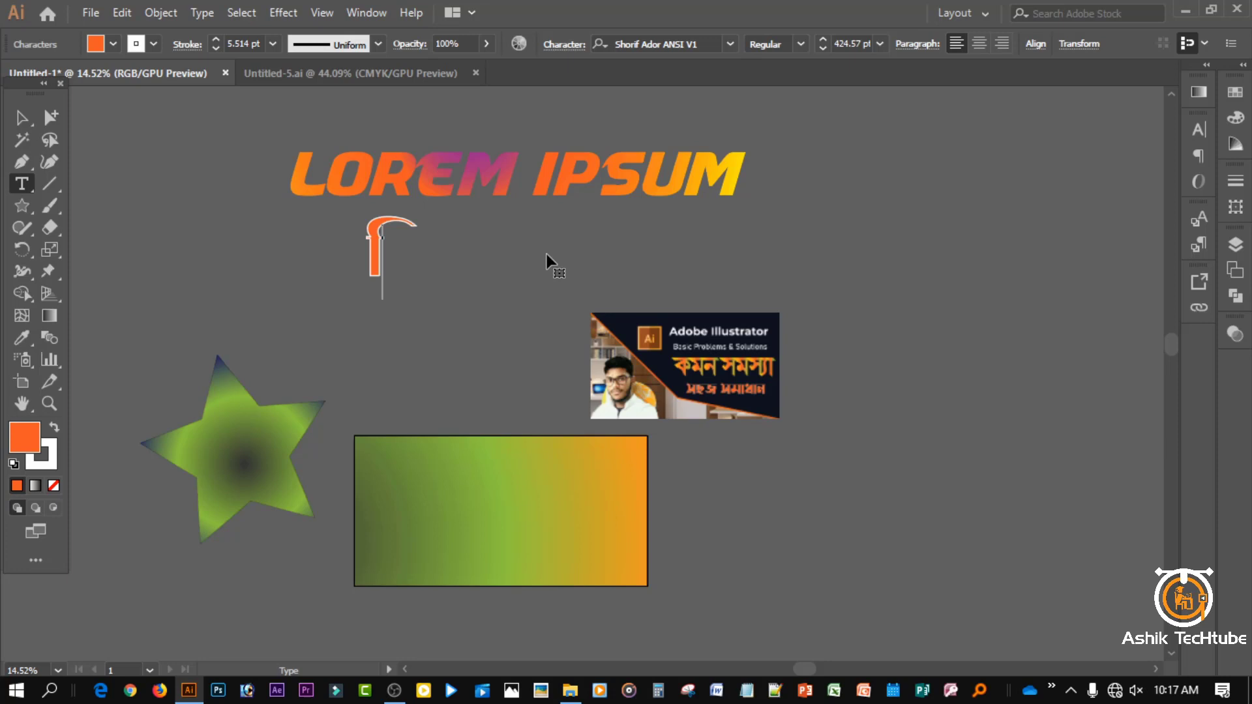
# Enter the Bangla text "ভিডিও টি শেয়ার করুন" in the text object below the lettering, correcting the first letter.
pyautogui.write('e')
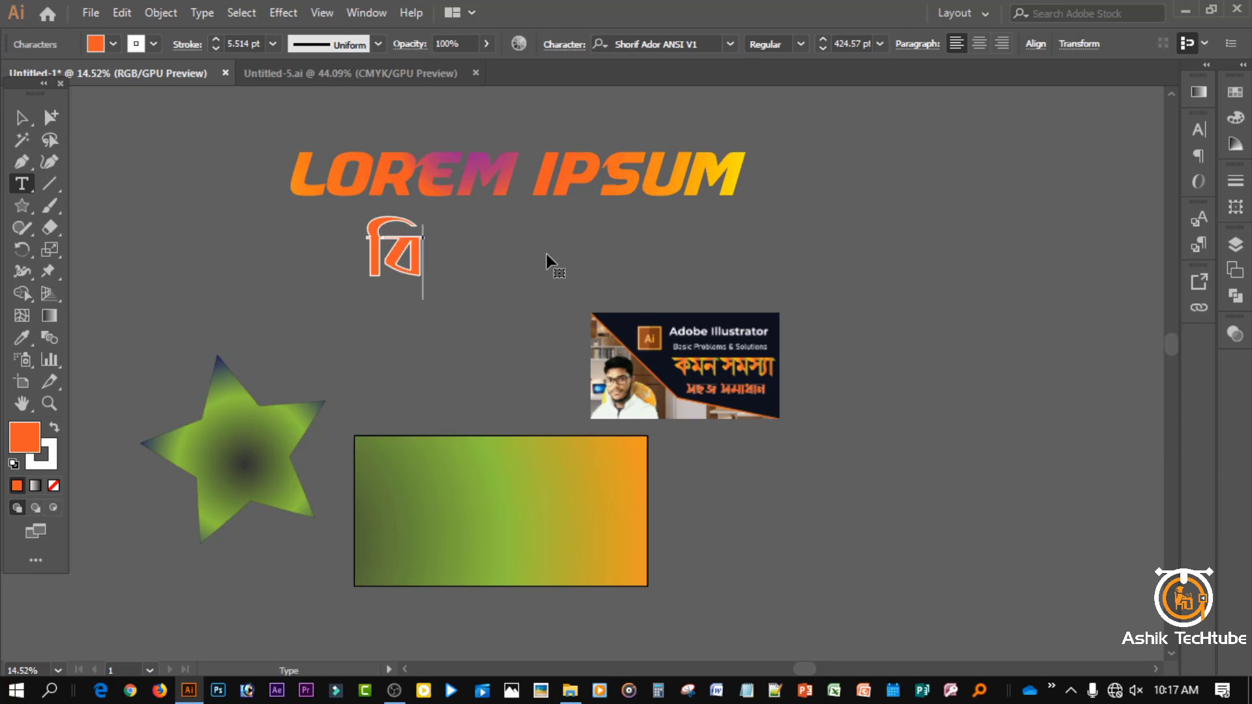
pyautogui.press('BackSpace')
pyautogui.write('ভিডিও টি')
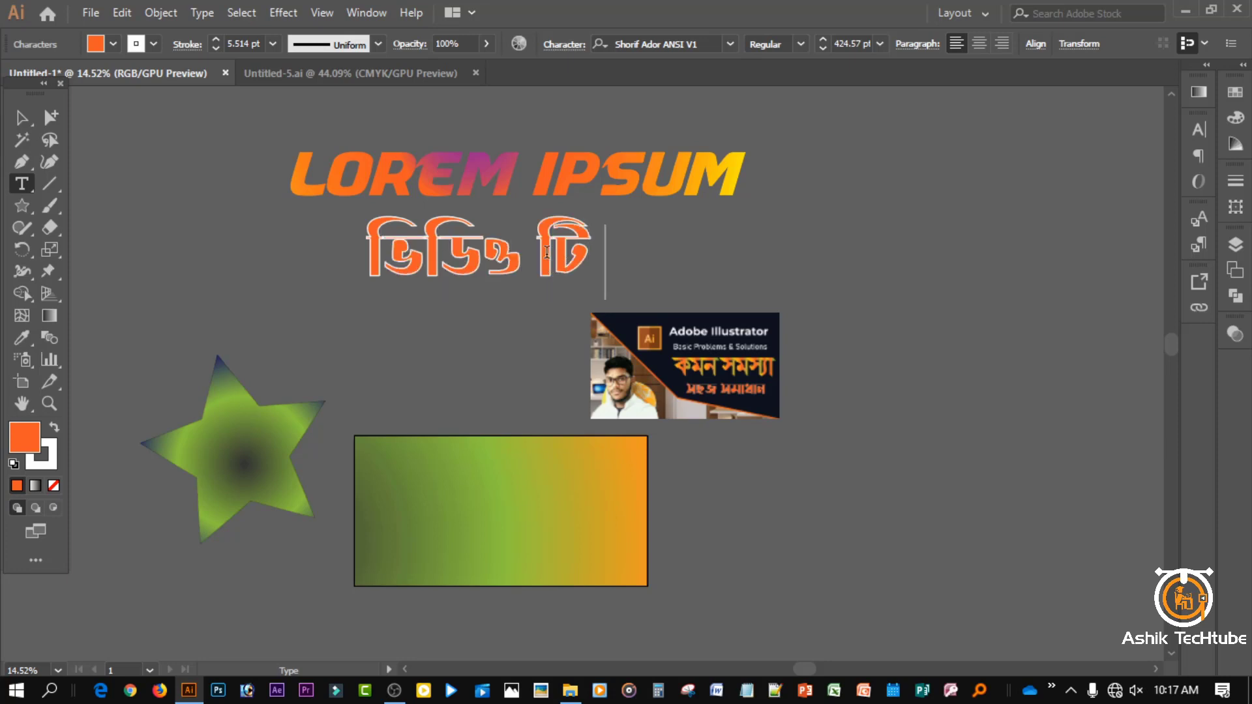
pyautogui.write(' শেয়ার ক')
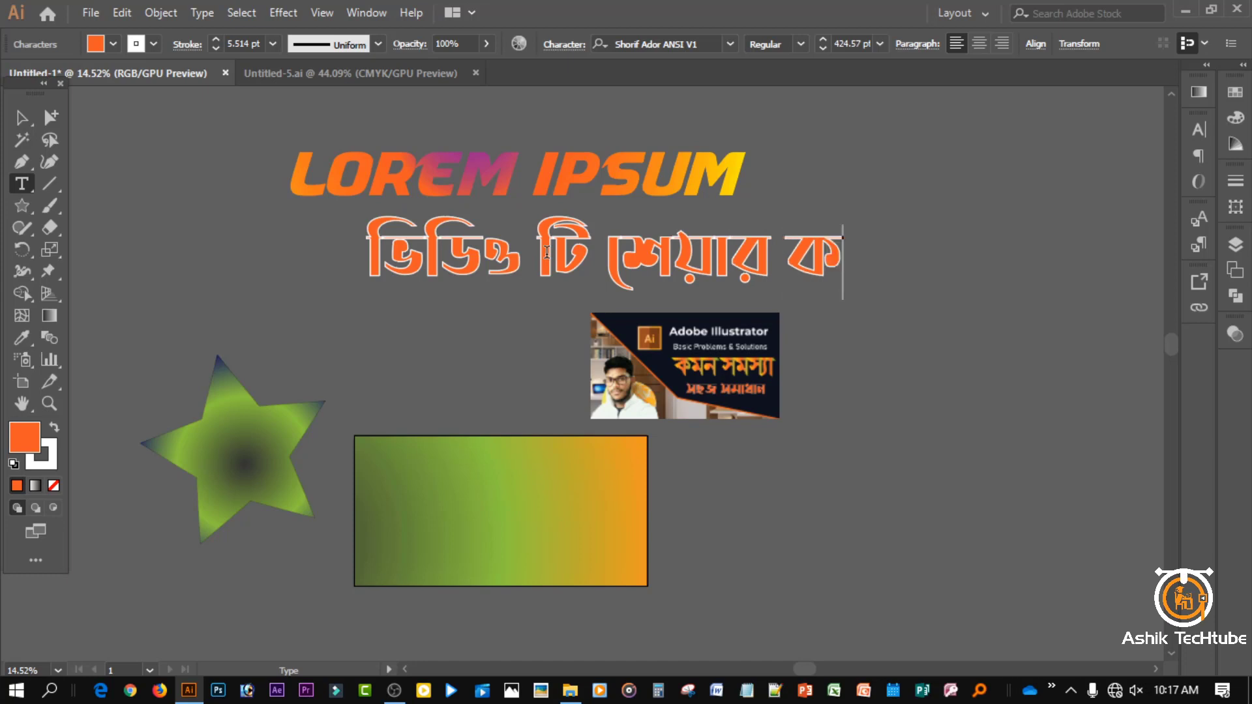
pyautogui.write('রুন')
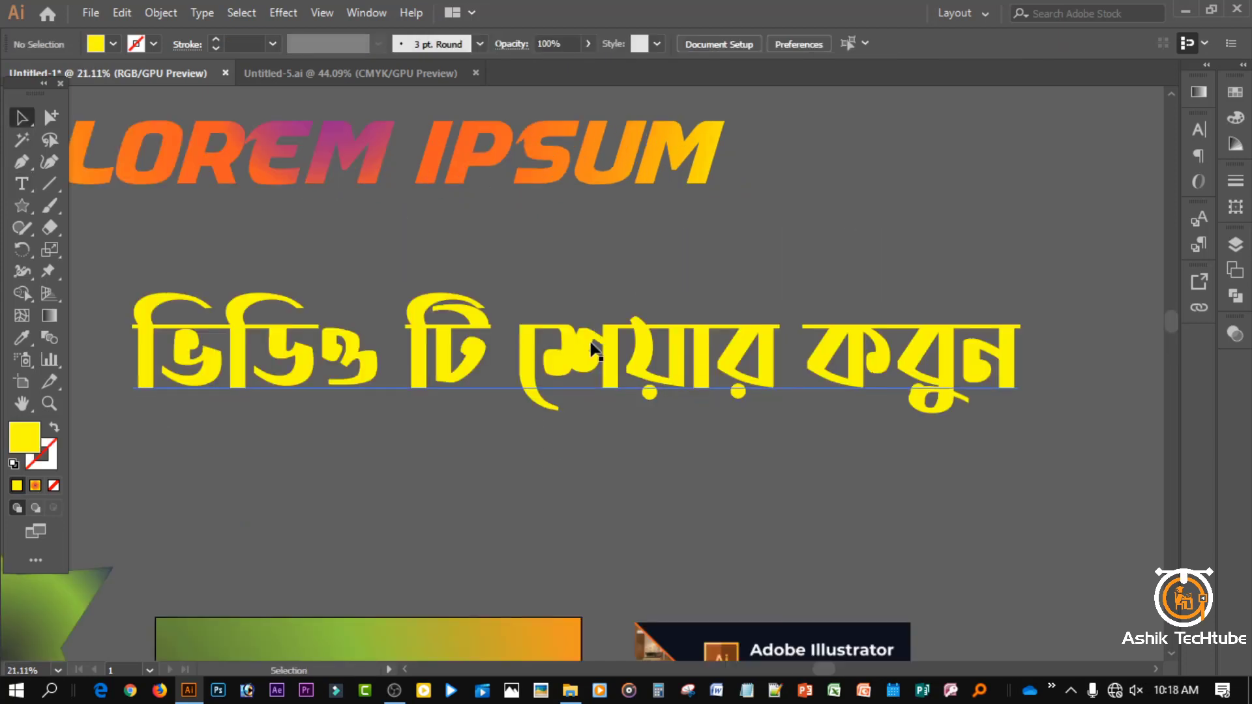
# Expand the yellow Bangla text into editable shapes.
pyautogui.click(592, 349)
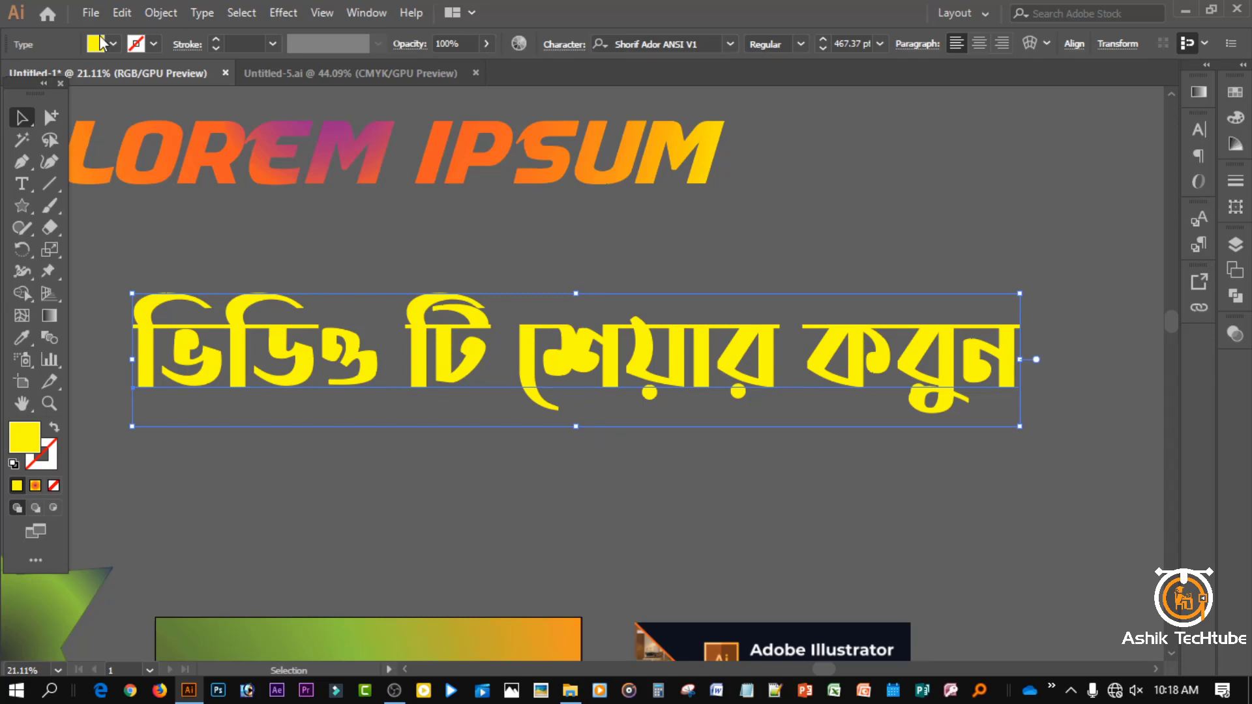
pyautogui.click(160, 13)
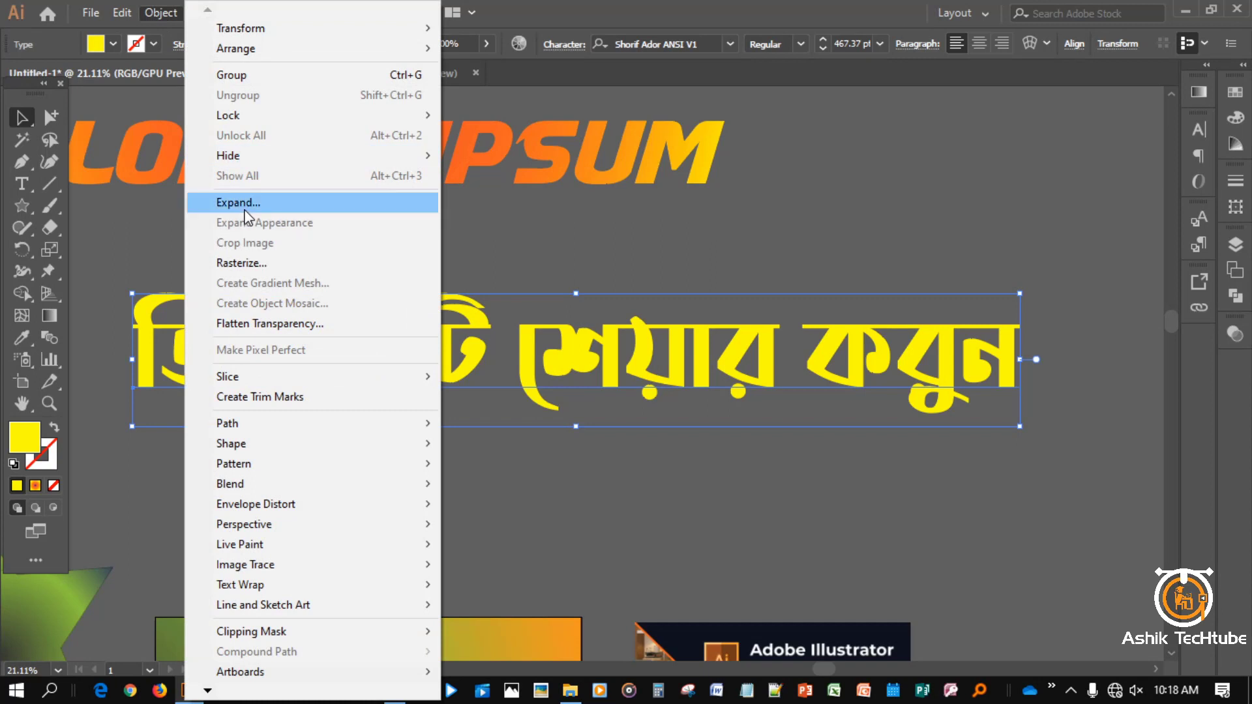
pyautogui.click(219, 200)
pyautogui.click(583, 450)
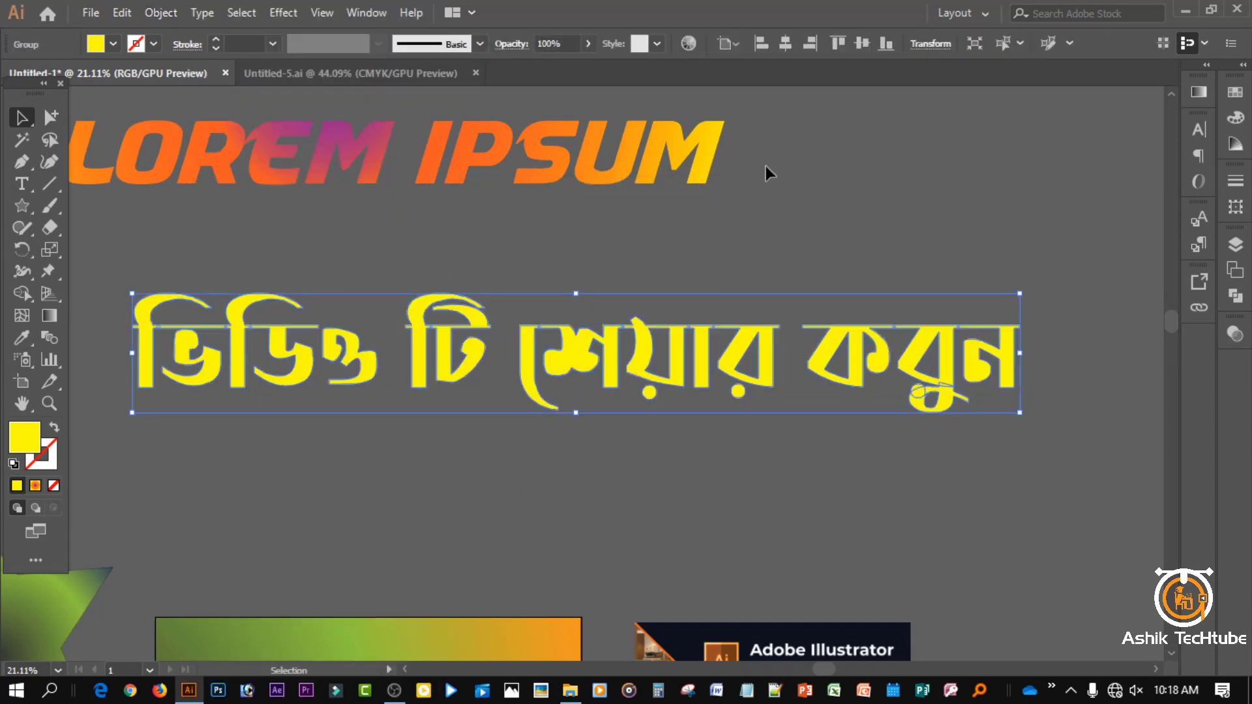
# Apply the existing radial gradient to the expanded Bangla lettering and color its yellow end stop orange.
pyautogui.click(1194, 97)
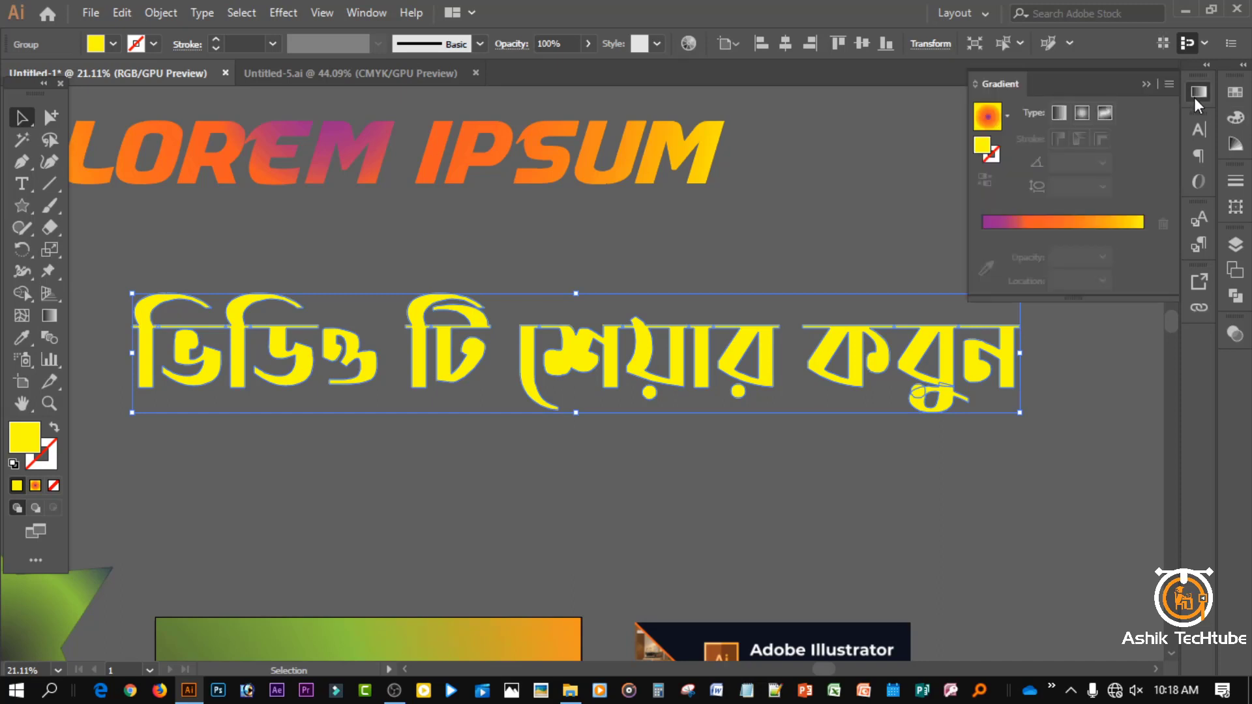
pyautogui.click(1108, 223)
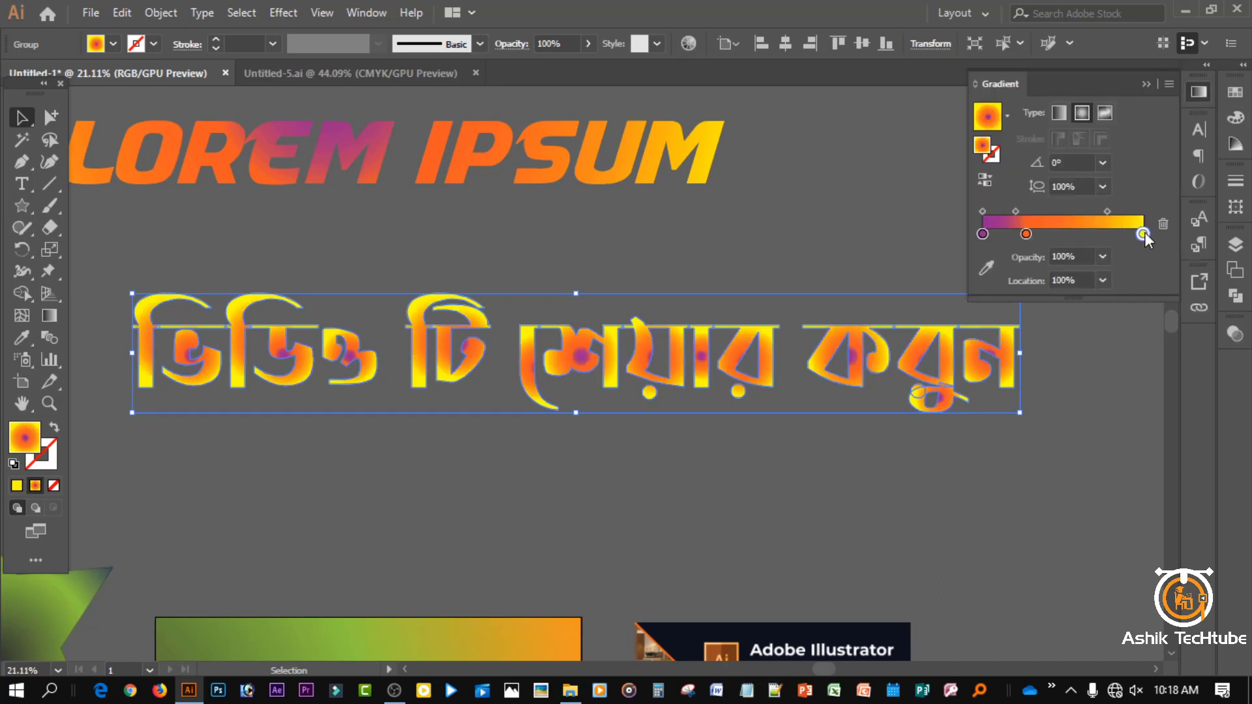
pyautogui.doubleClick(1142, 233)
pyautogui.click(985, 346)
pyautogui.click(971, 346)
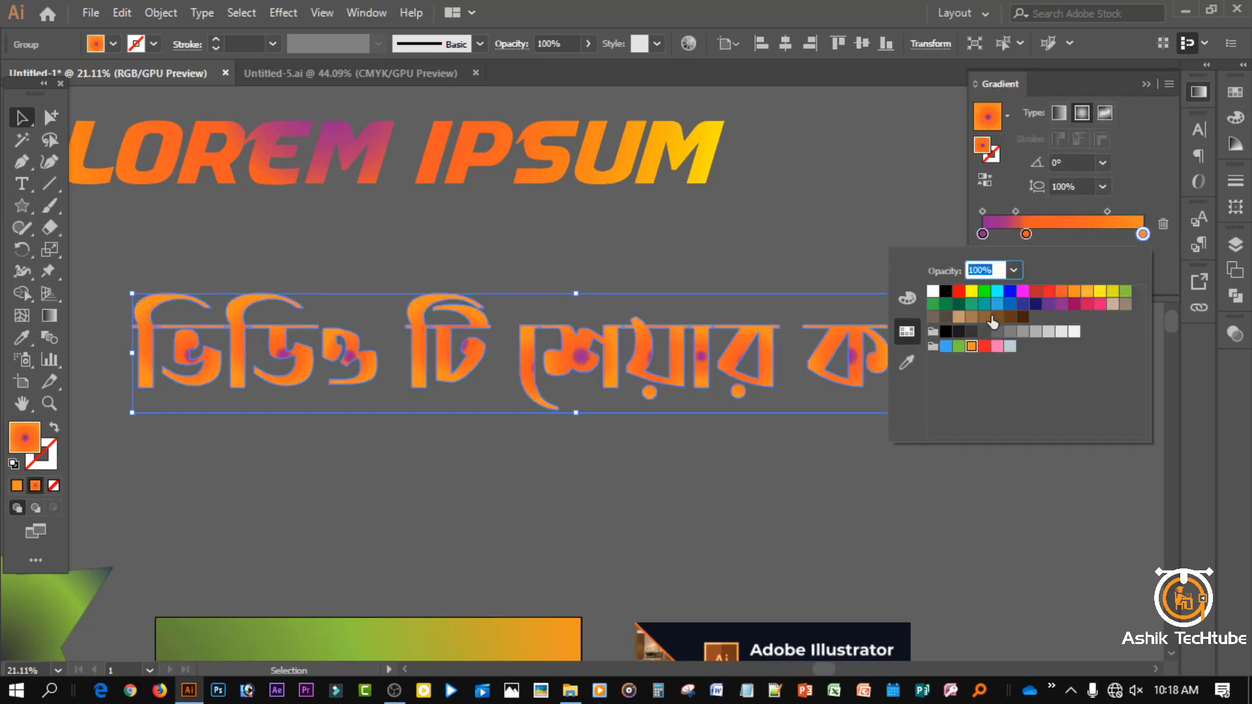
# Color the middle stop of the Bangla lettering's gradient dark green.
pyautogui.click(1027, 231)
pyautogui.doubleClick(1026, 233)
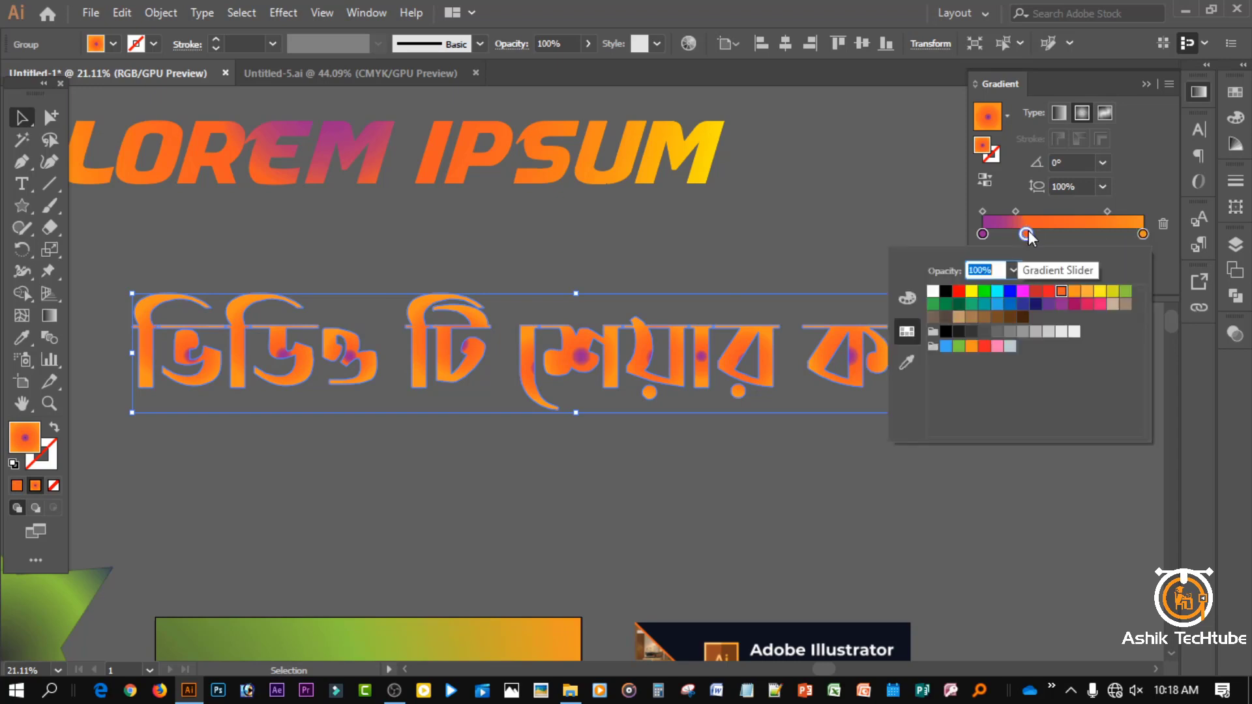
pyautogui.click(942, 304)
# Color the gradient's start stop violet after trying red and dark blue.
pyautogui.click(983, 233)
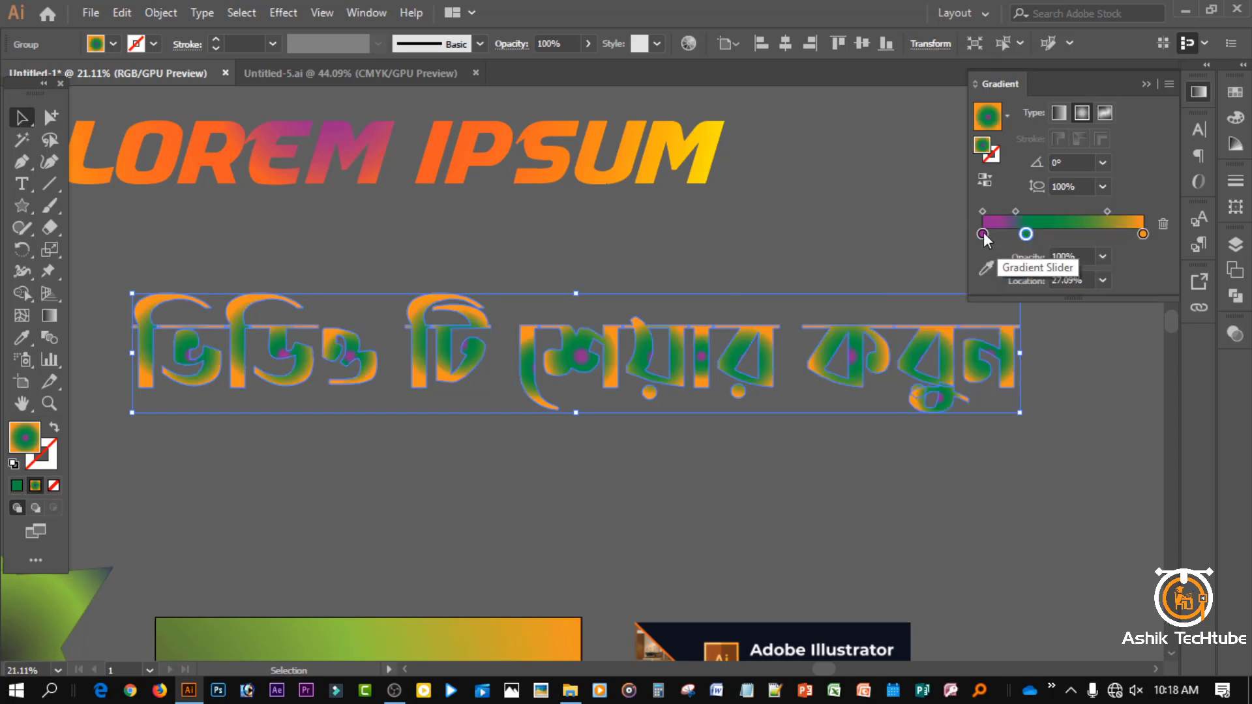
pyautogui.doubleClick(983, 233)
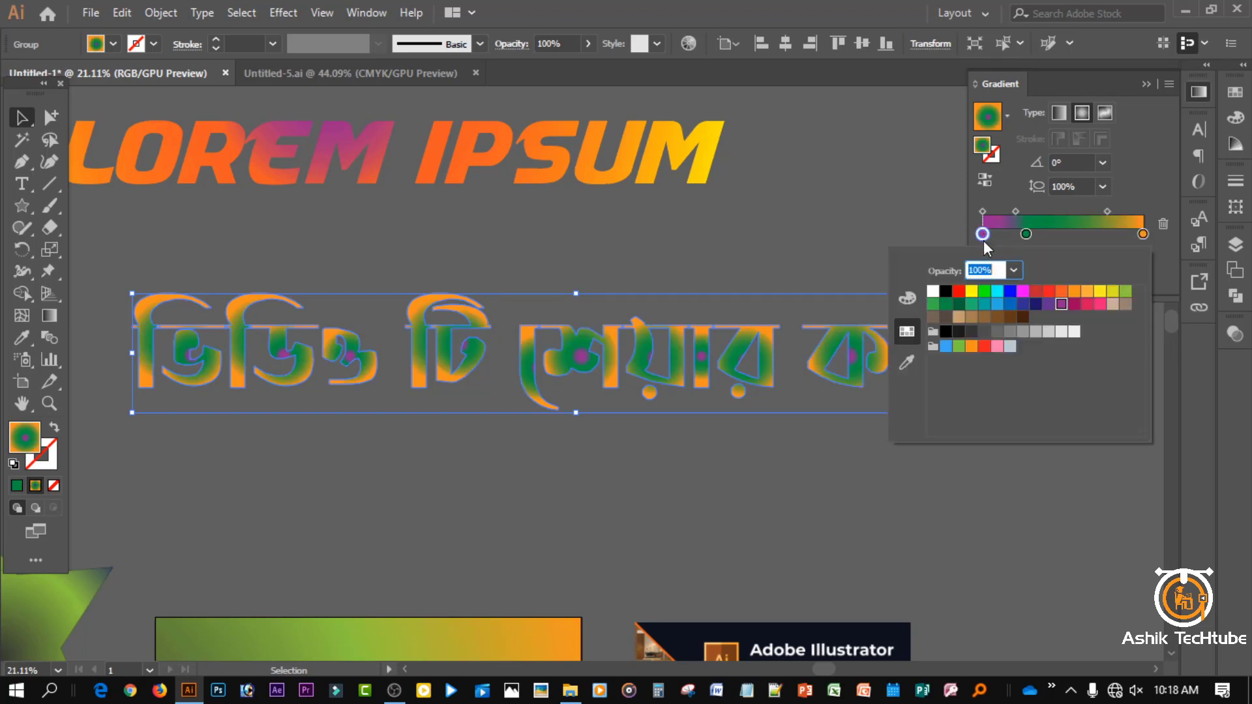
pyautogui.click(1010, 293)
pyautogui.click(1036, 293)
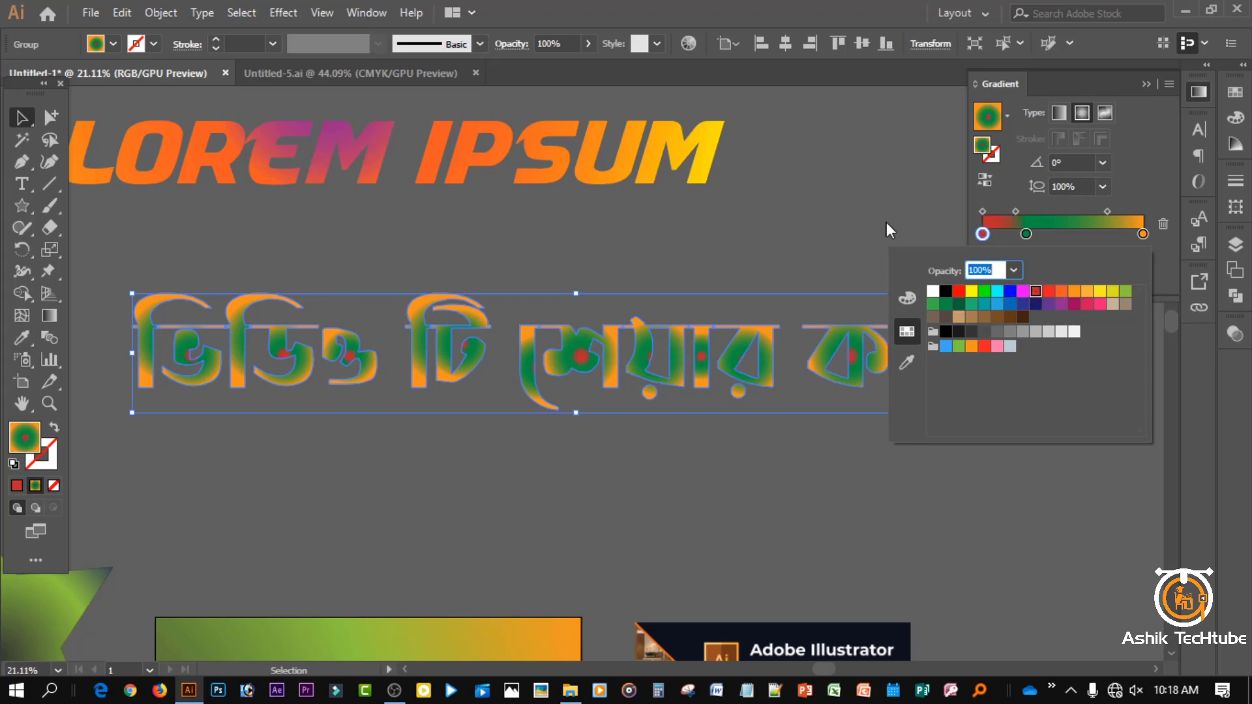
pyautogui.click(1035, 304)
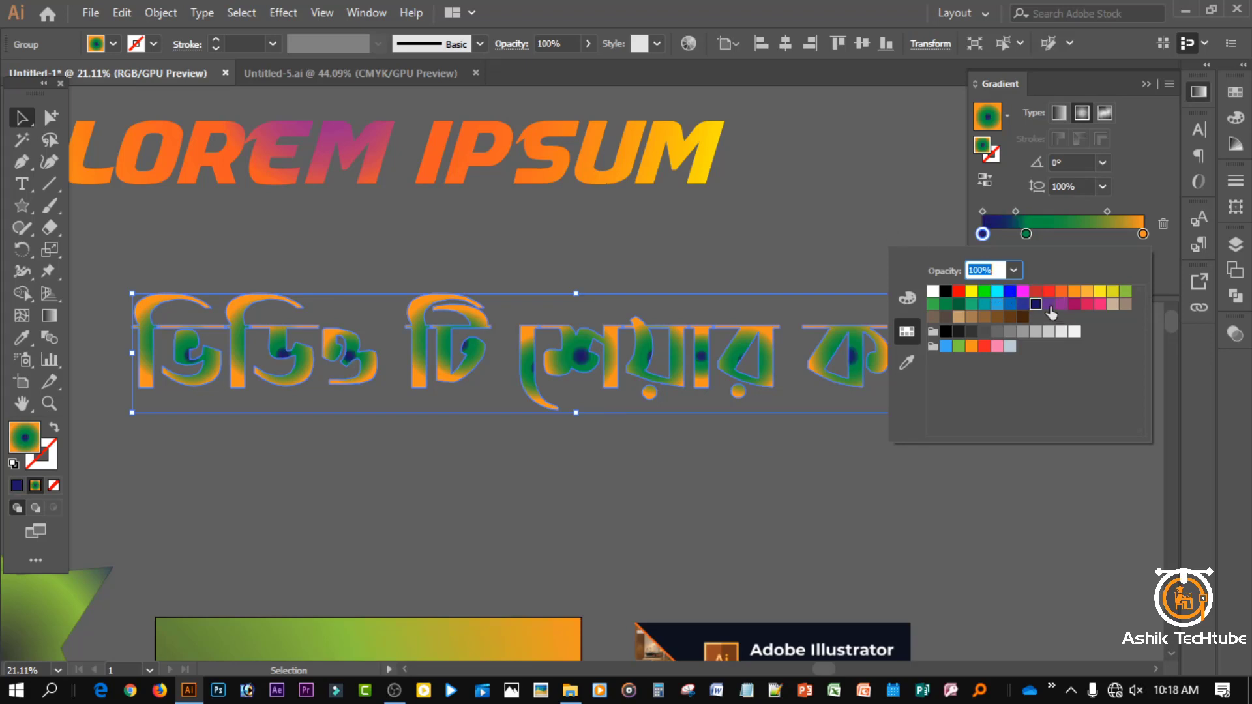
pyautogui.click(1048, 305)
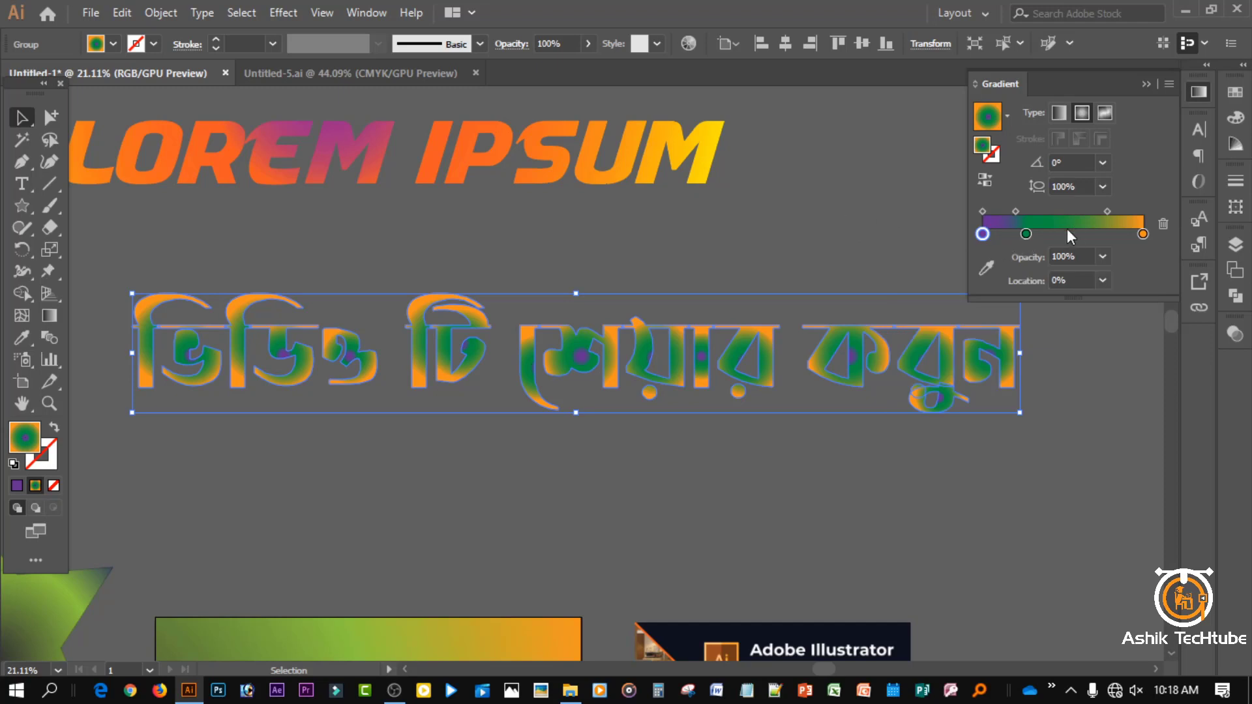
# Spread the gradient's green with two green stops, one near the middle and one at 69.55%, and deselect the lettering.
pyautogui.moveTo(1066, 236); pyautogui.dragTo(1094, 236)
pyautogui.click(937, 219)
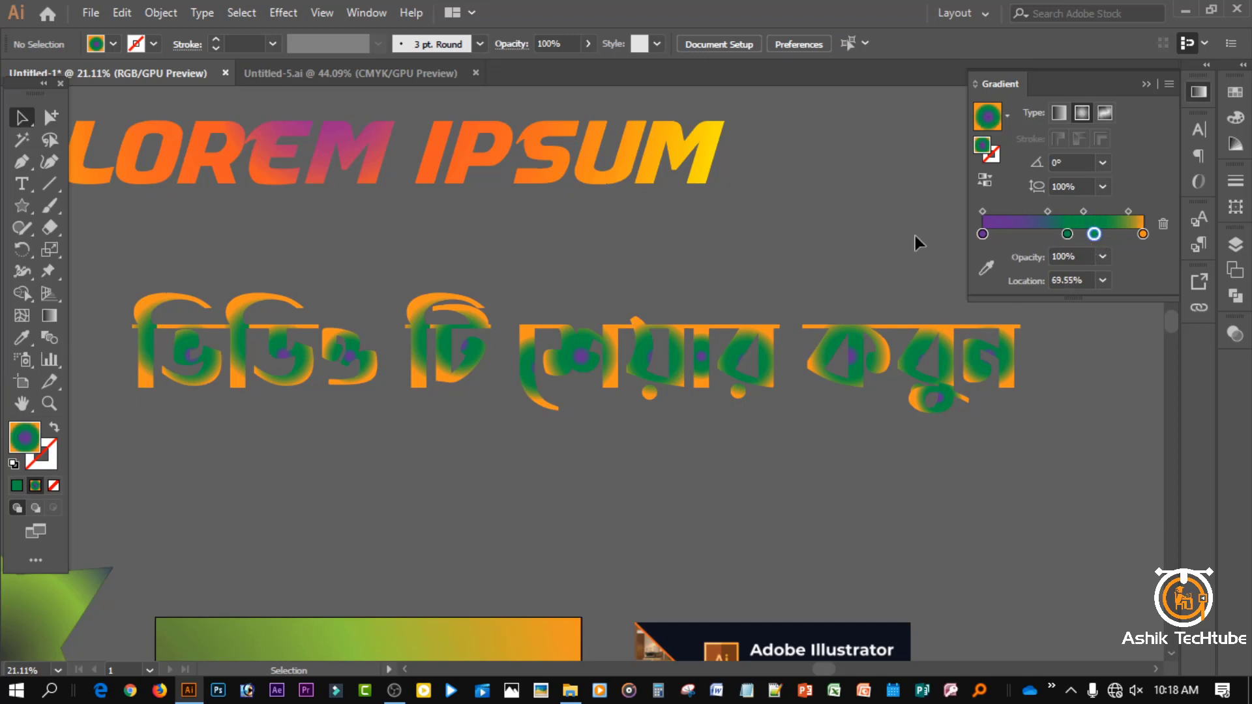
pyautogui.click(1147, 85)
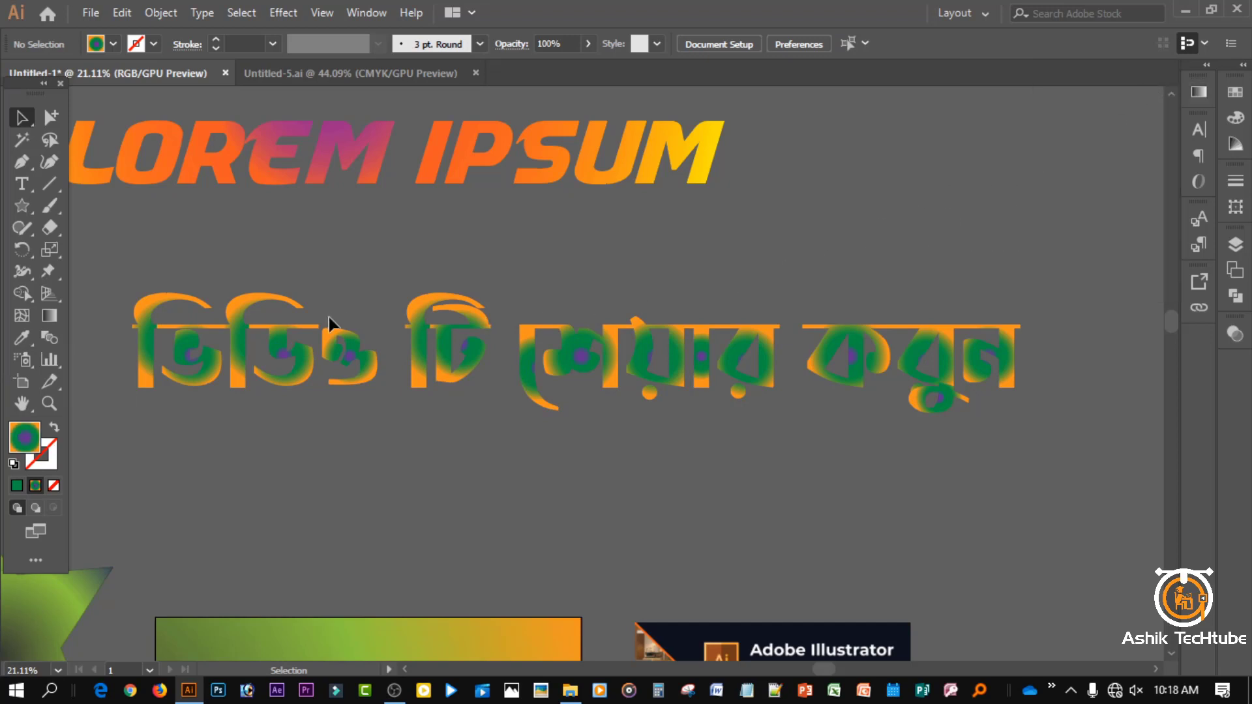
# Stretch the radial gradient across the whole Bangla lettering with the Gradient tool, running from violet through green to orange, and deselect.
pyautogui.click(336, 341)
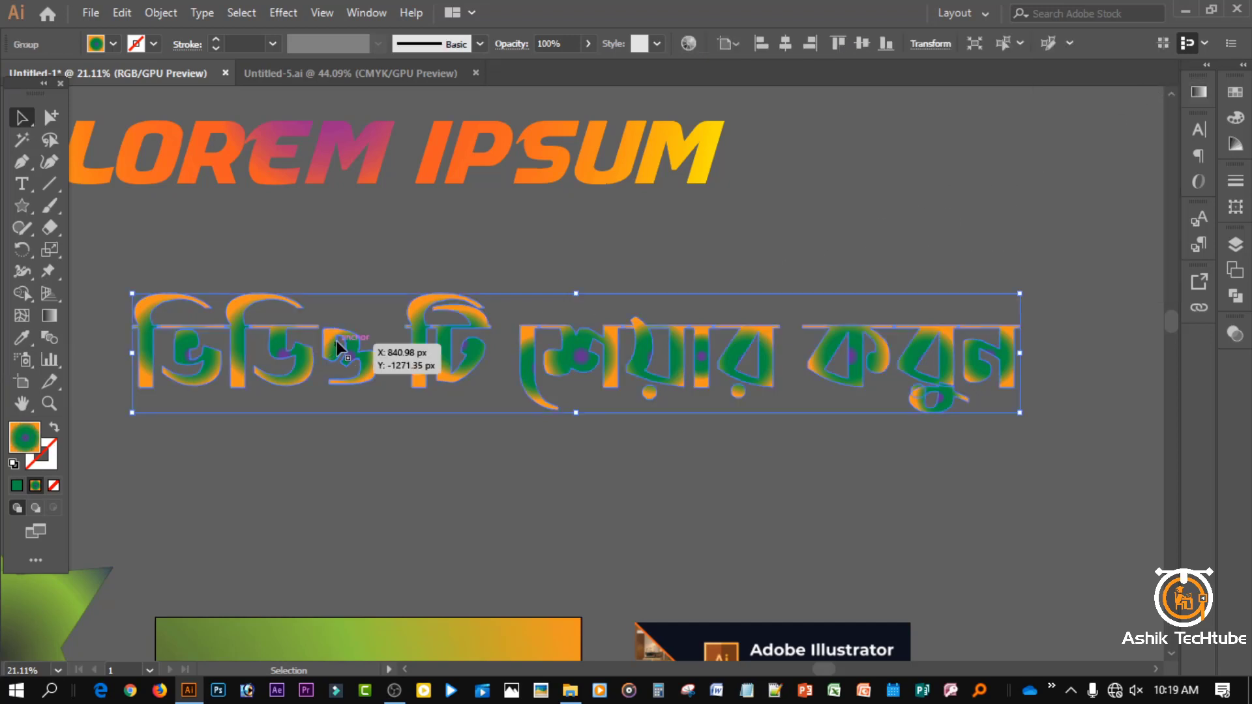
pyautogui.click(50, 315)
pyautogui.moveTo(130, 285); pyautogui.dragTo(912, 446)
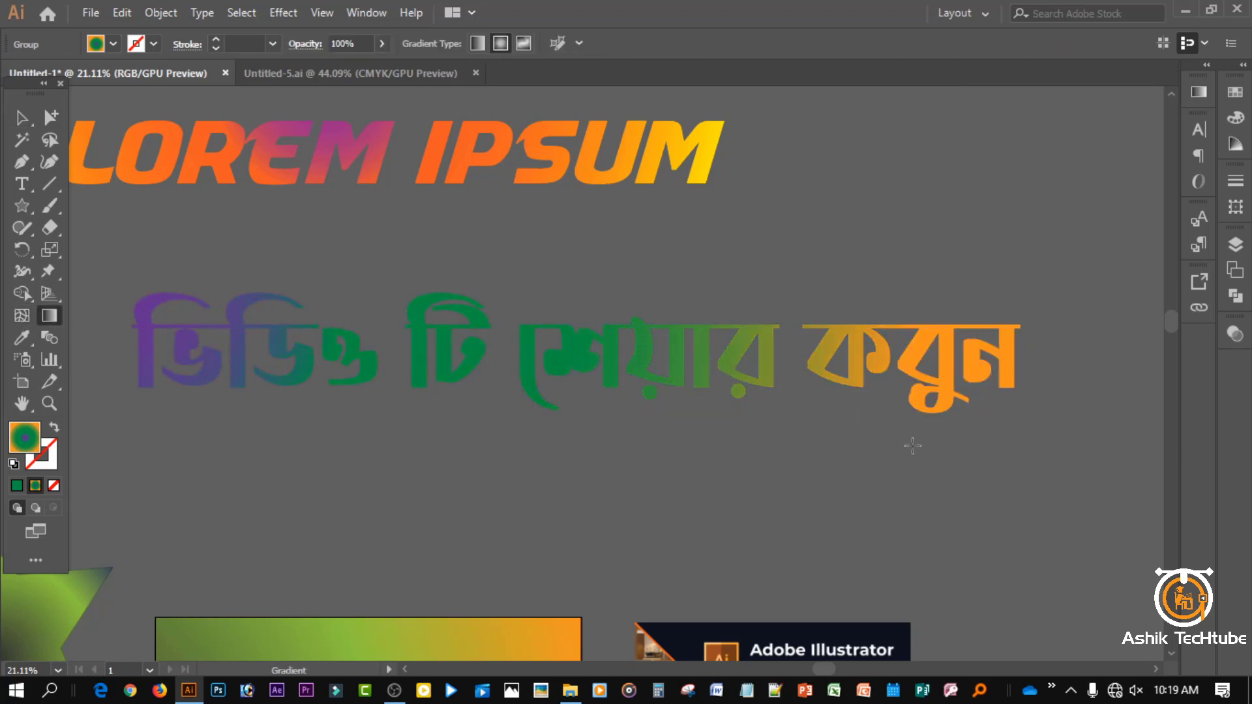
pyautogui.click(22, 116)
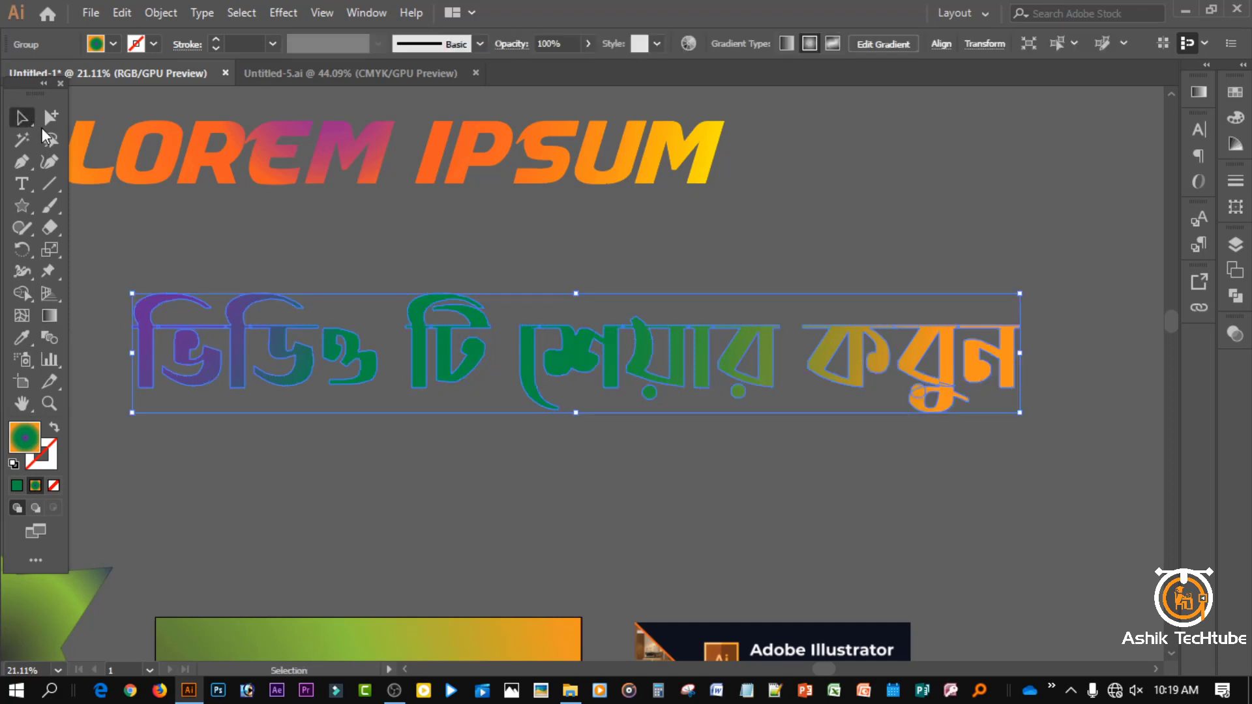
pyautogui.click(394, 225)
pyautogui.scroll(-2, 315, 400)
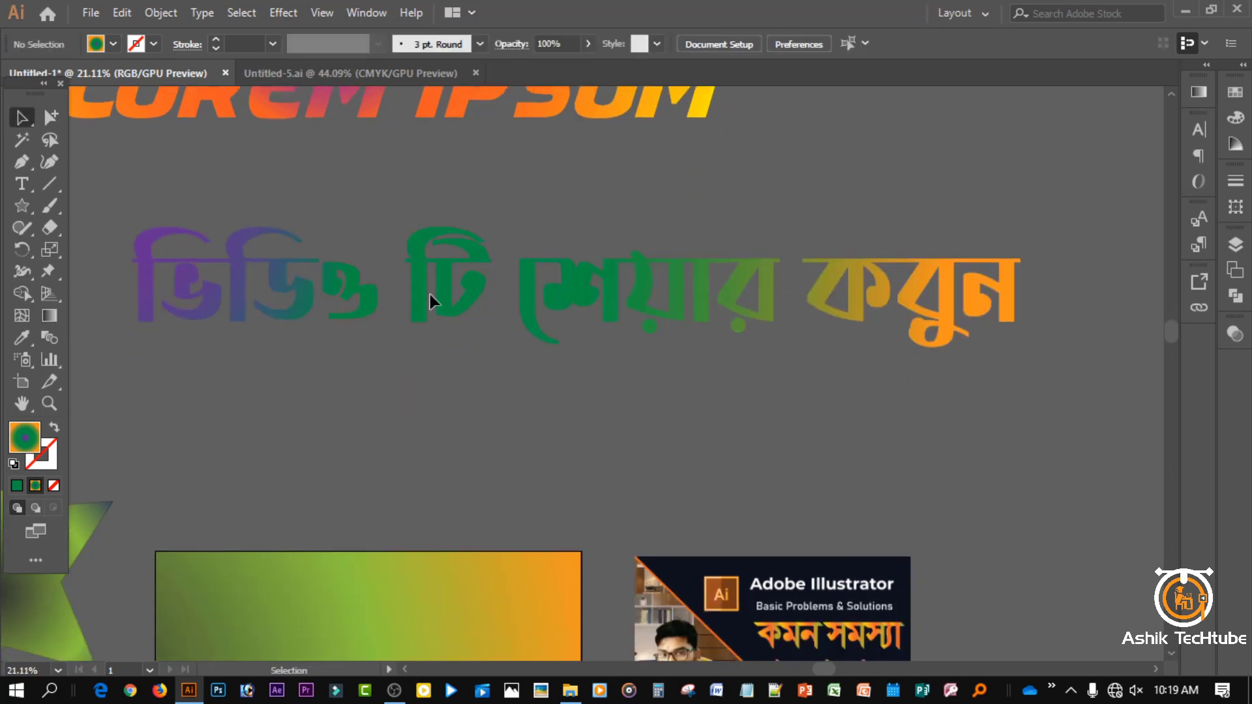